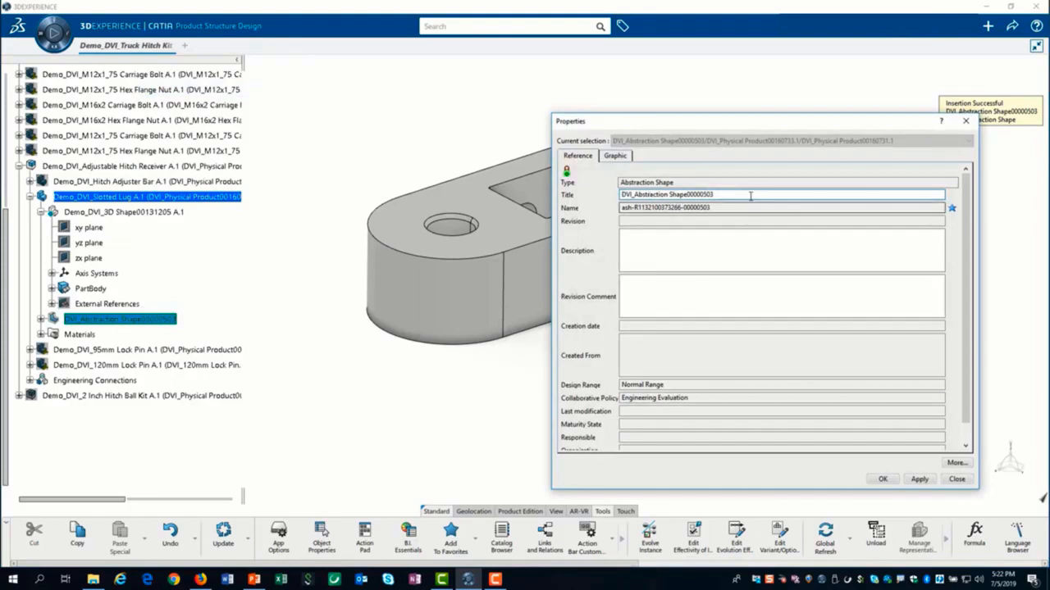
Step: Set the title of the new abstraction shape to FEA Lug Shape
type("FEA Lug Shape")
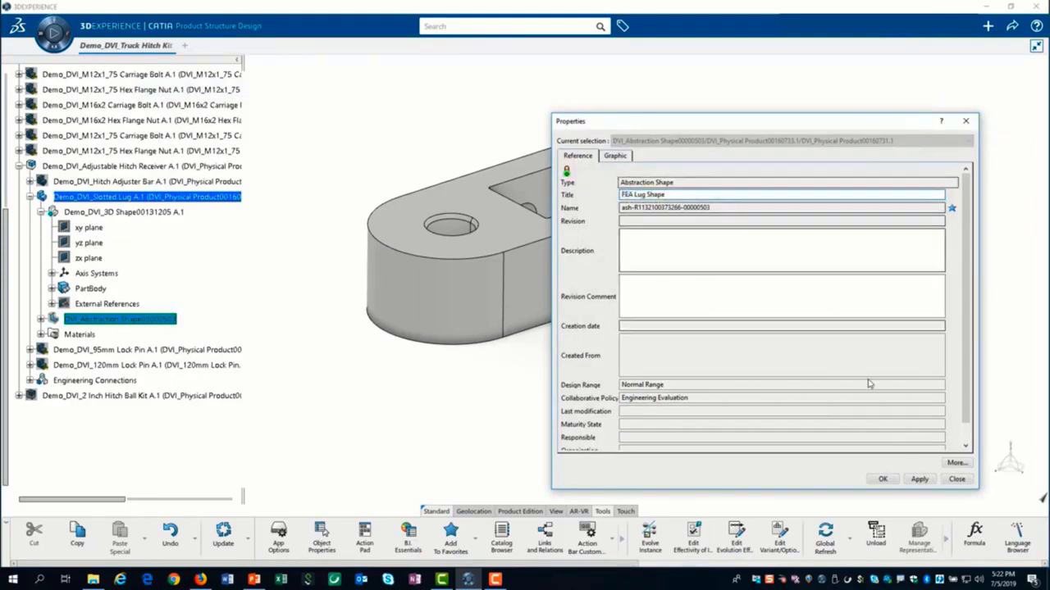
left_click(880, 480)
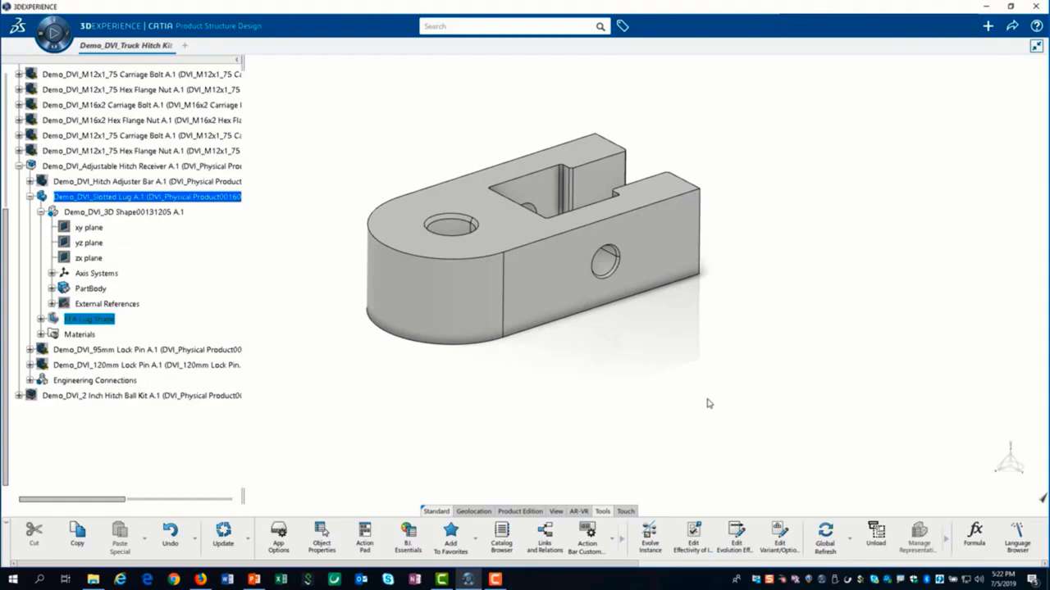
Step: Activate the slotted lug's original 3D shape and copy its PartBody
left_click(114, 215)
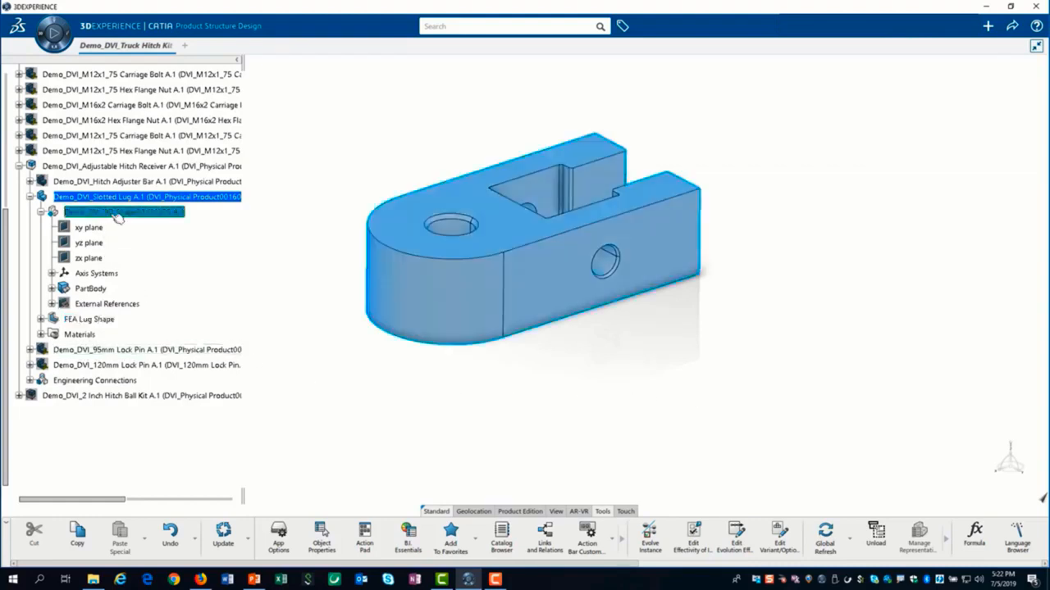
double_click(118, 212)
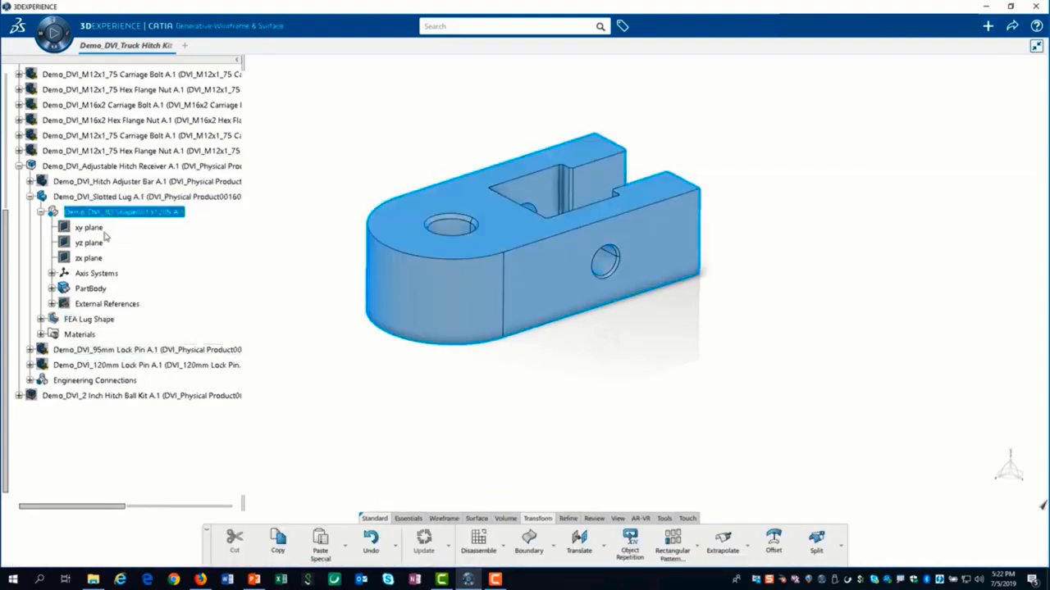
right_click(90, 291)
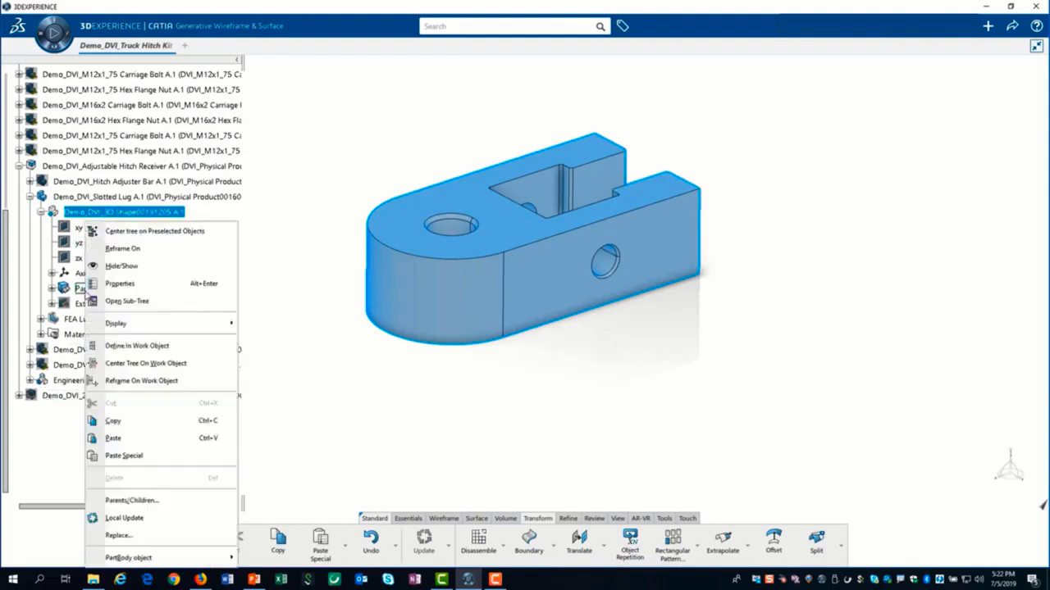
left_click(110, 422)
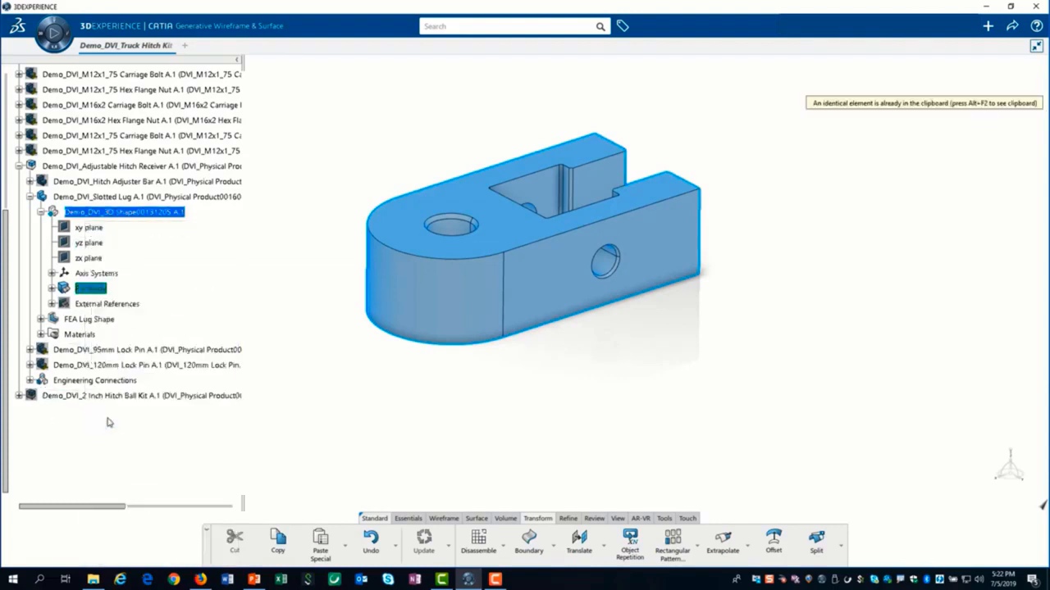
Step: Paste the copied body into FEA Lug Shape with the As Result With Link option
left_click(95, 322)
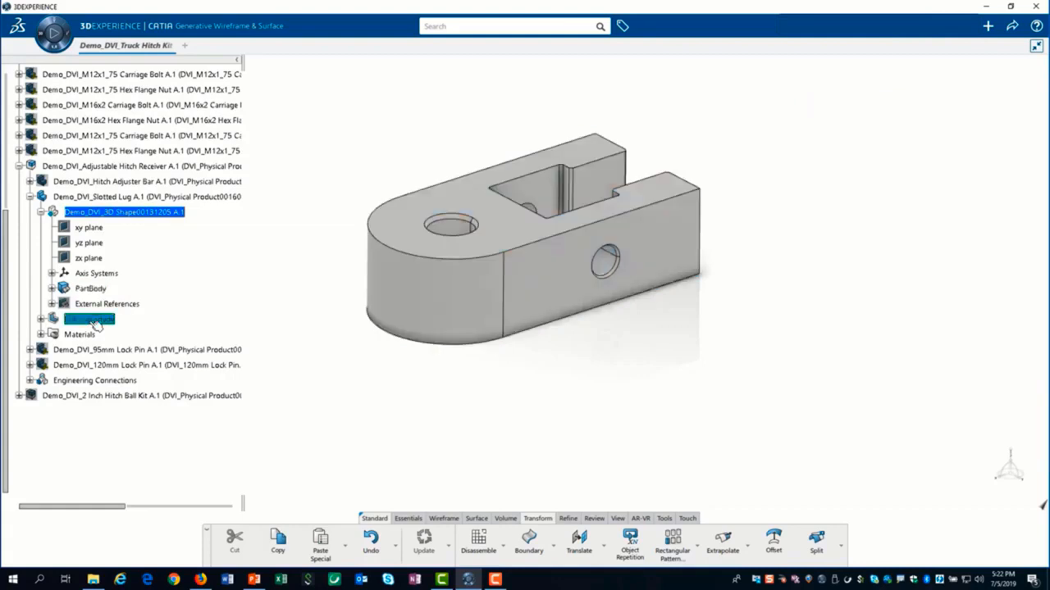
double_click(95, 321)
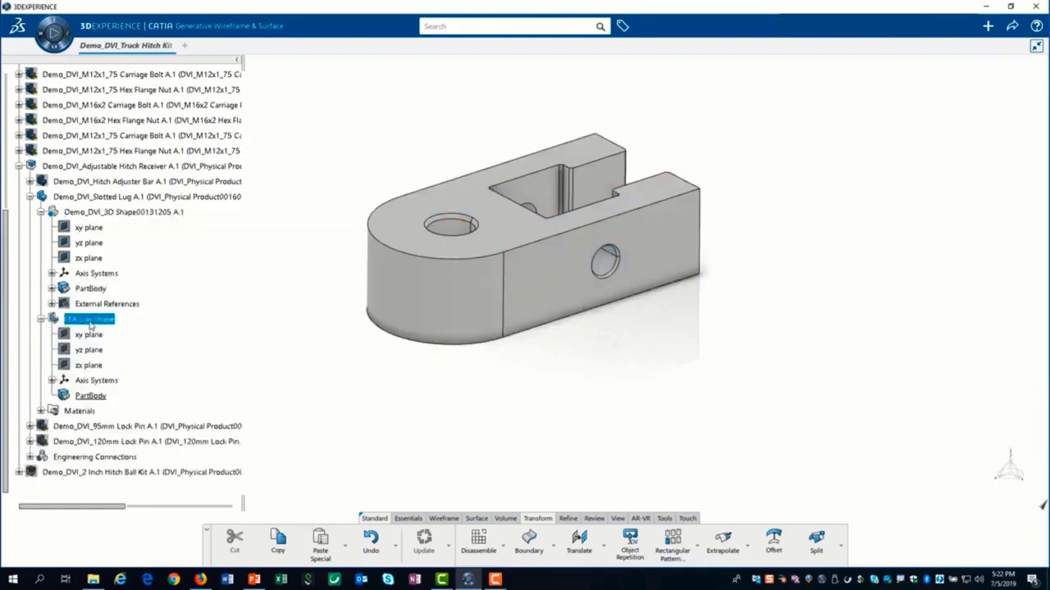
right_click(92, 325)
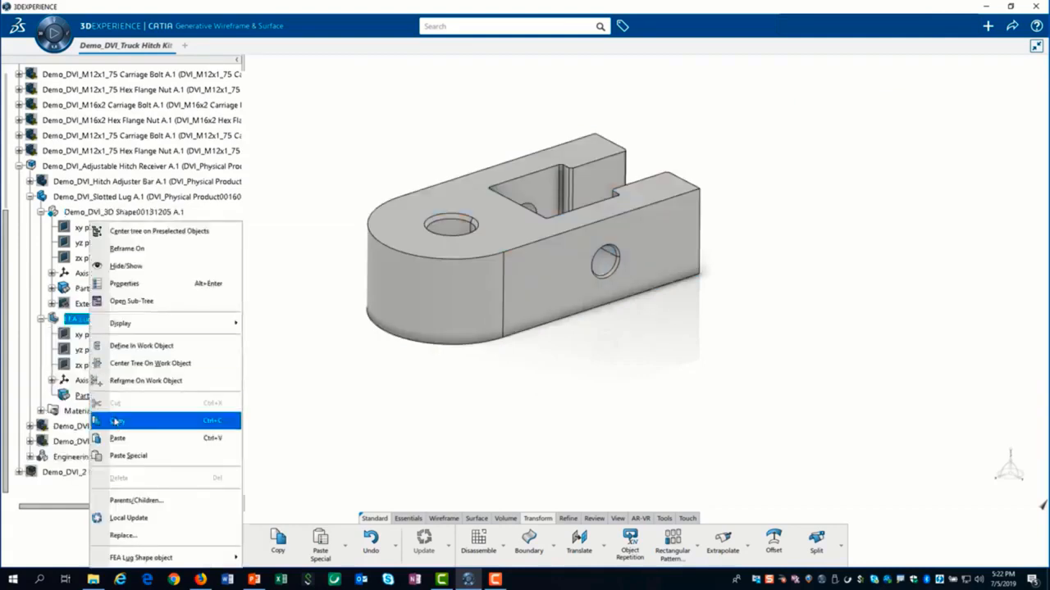
left_click(176, 456)
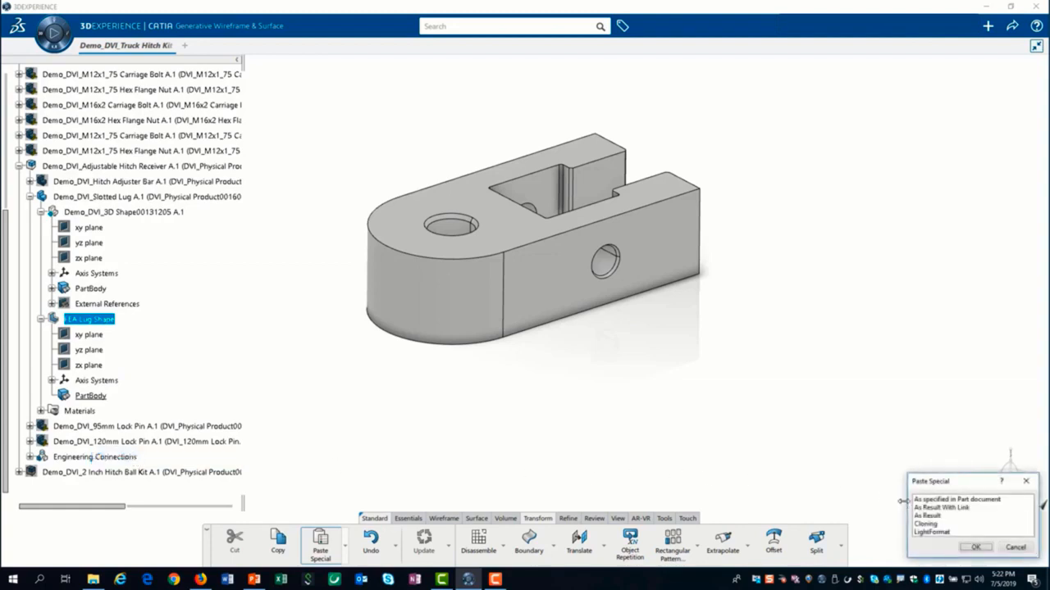
left_click(932, 508)
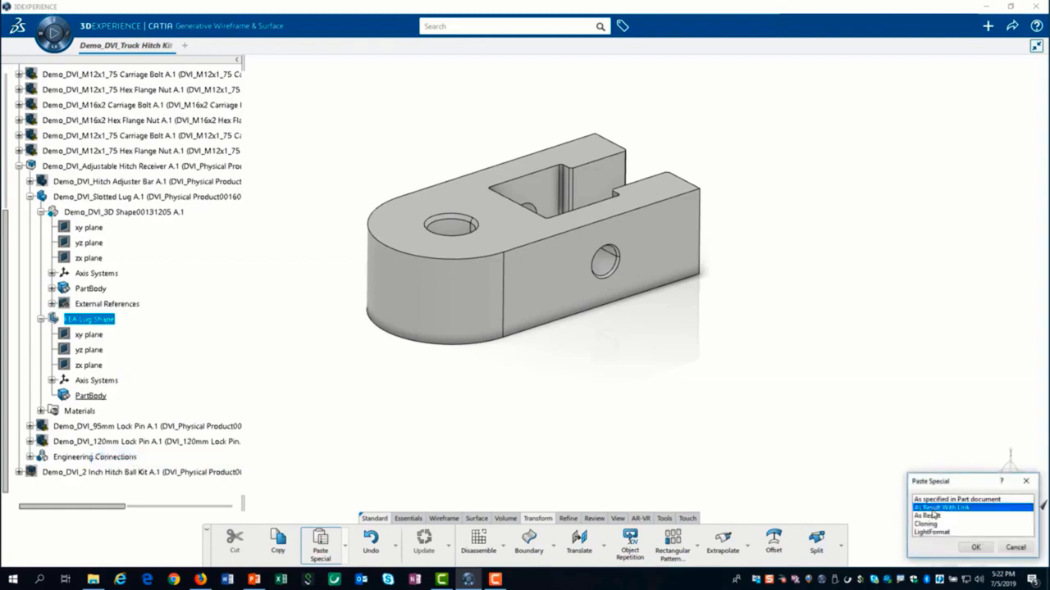
left_click(975, 548)
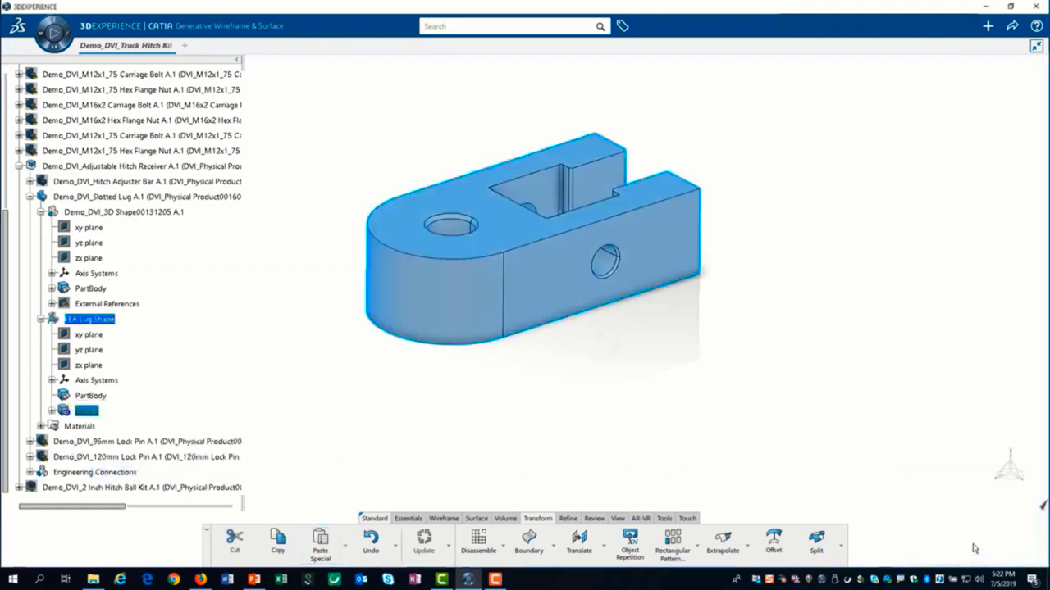
Step: Move the linked solid from Body.2 into FEA Lug Shape's PartBody and delete the emptied Body.2
left_click(51, 411)
left_click(97, 426)
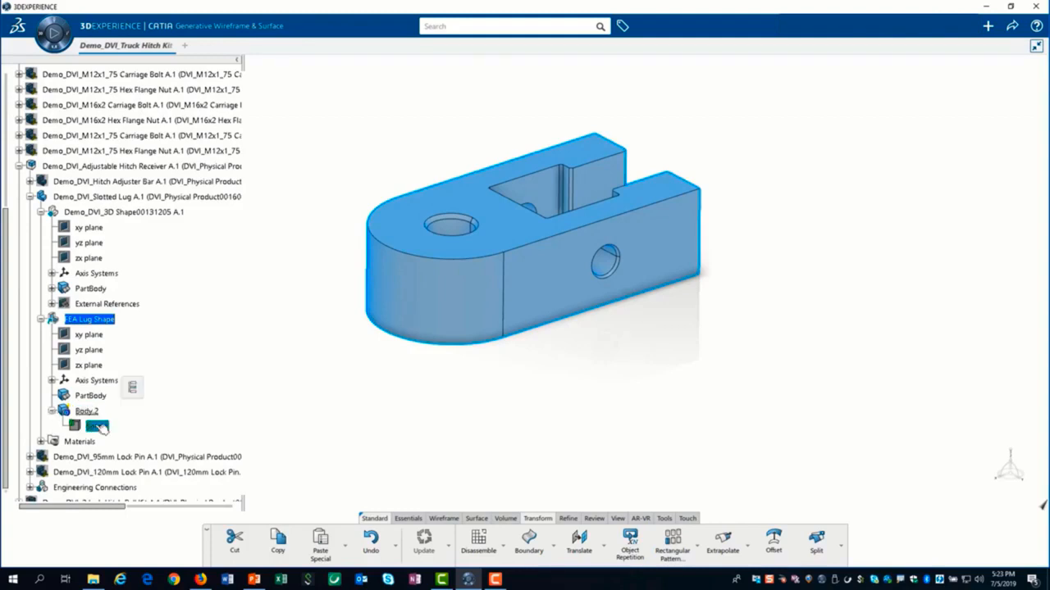
left_click_drag(94, 400, 94, 401)
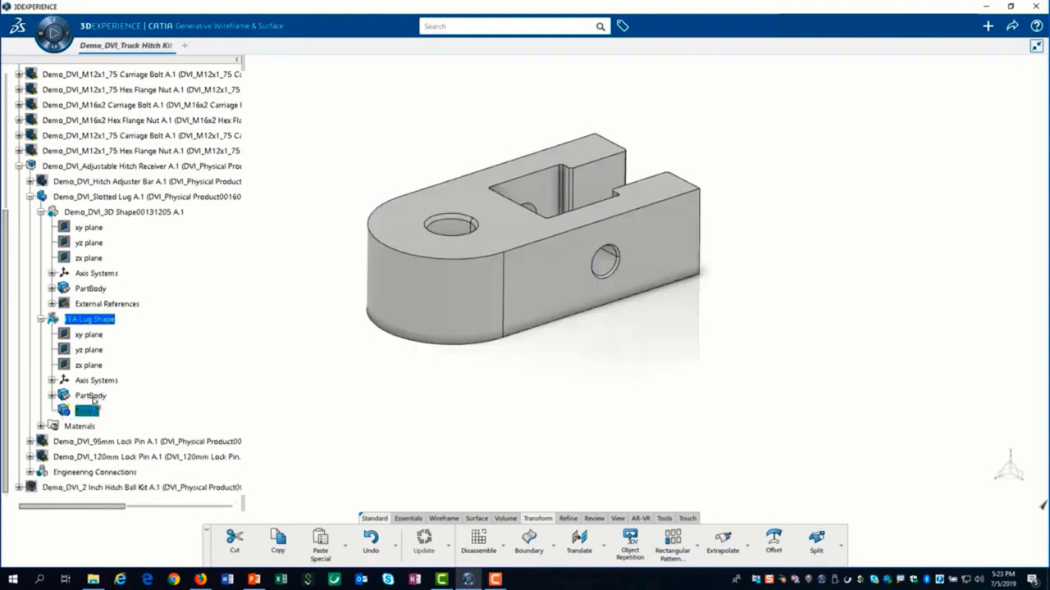
right_click(90, 413)
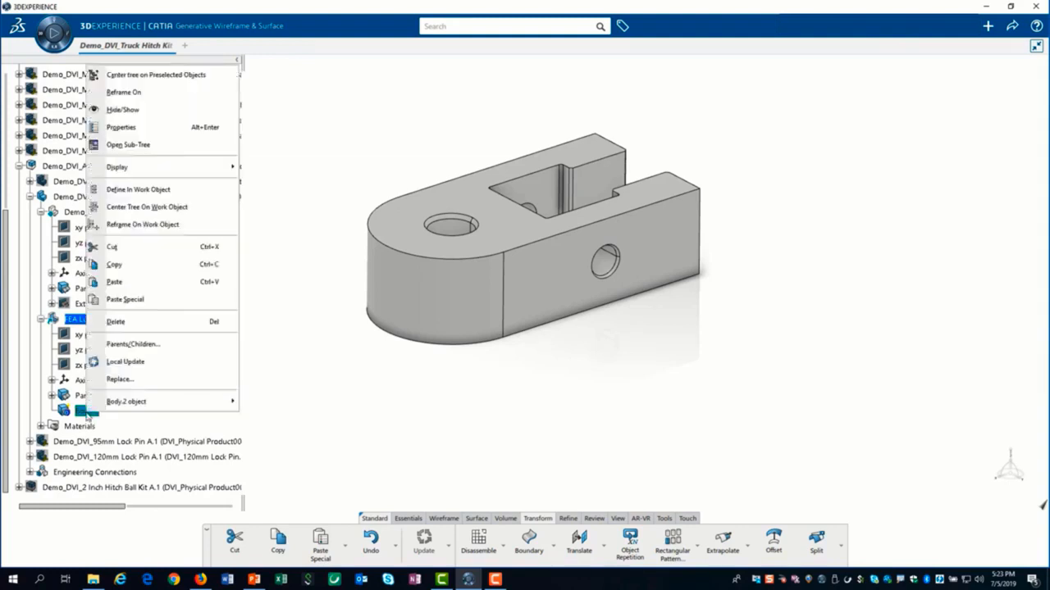
left_click(132, 326)
left_click(51, 396)
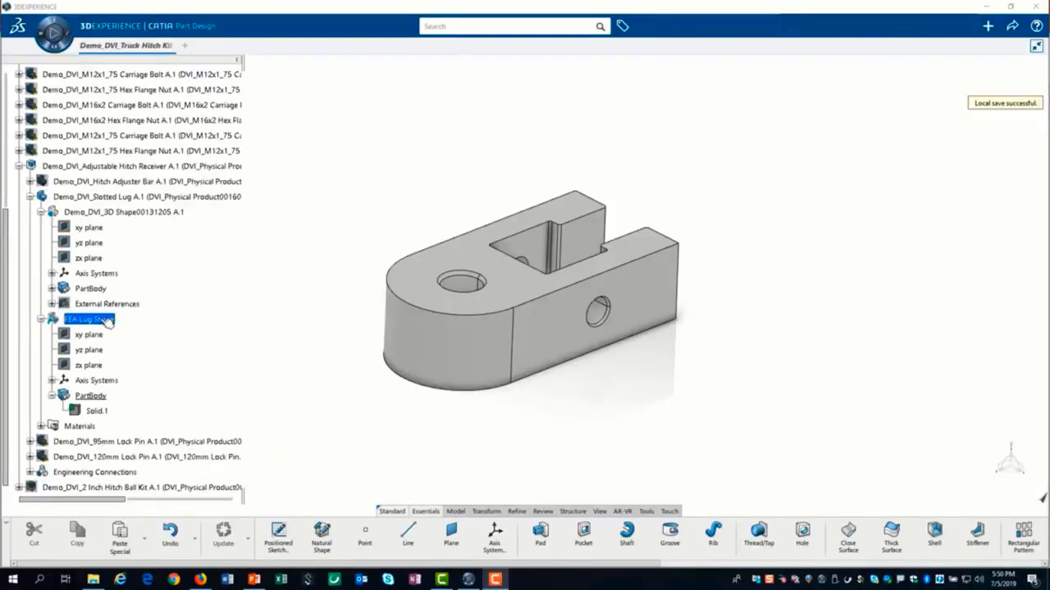
Step: Make FEA Lug Shape's PartBody the work object, switch to Simulation Model Preparation and start the Defeaturing command
right_click(101, 397)
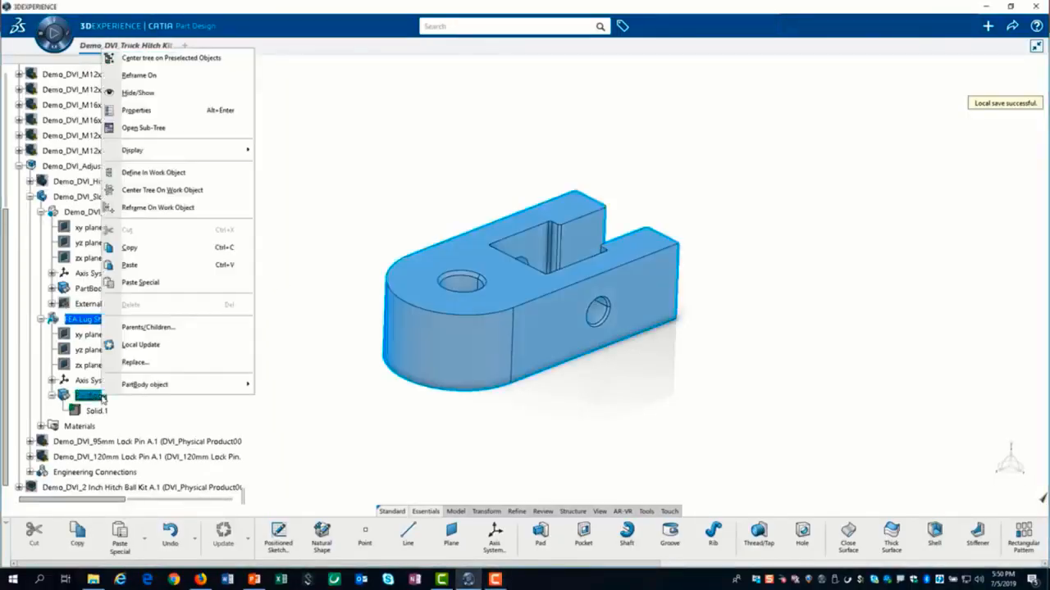
left_click(170, 175)
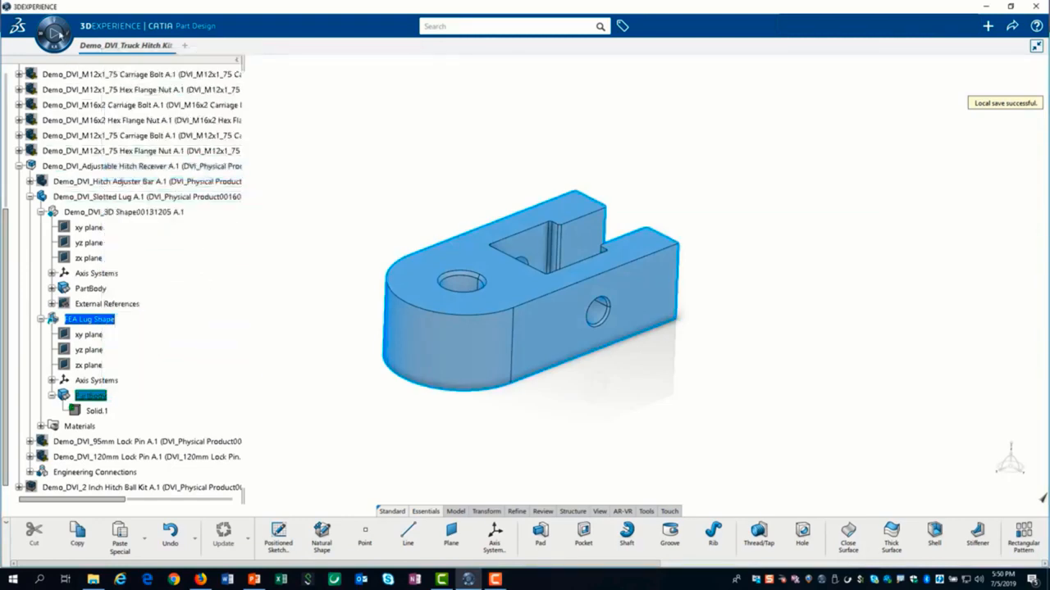
left_click(52, 31)
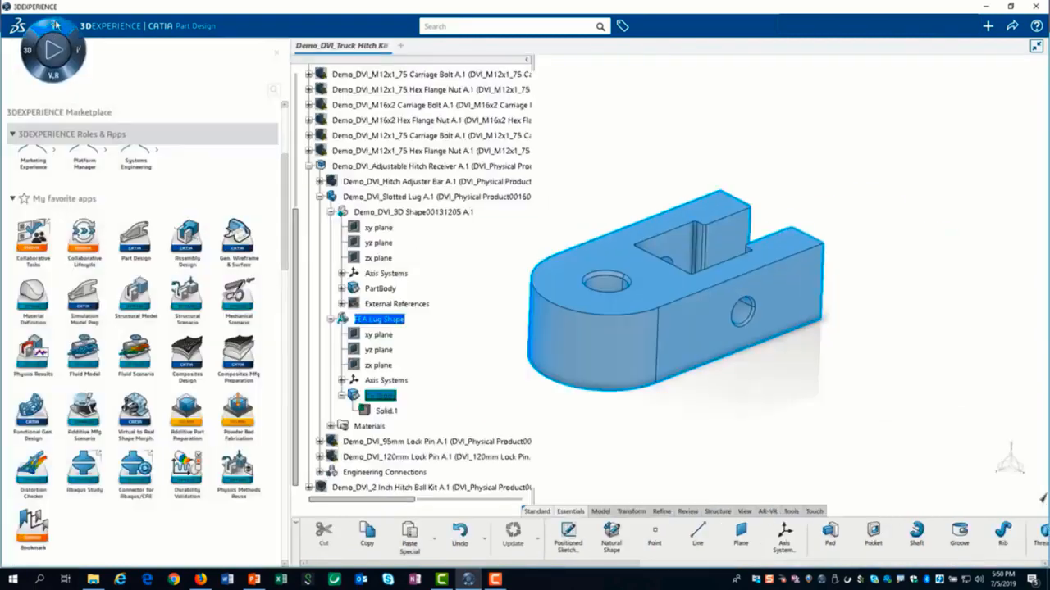
left_click(86, 301)
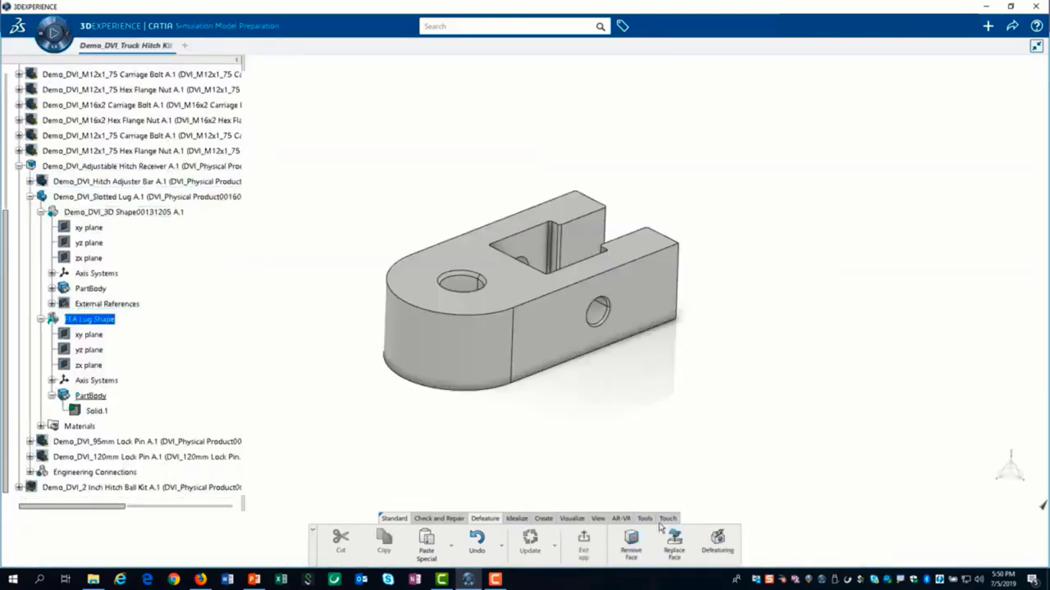
left_click(717, 542)
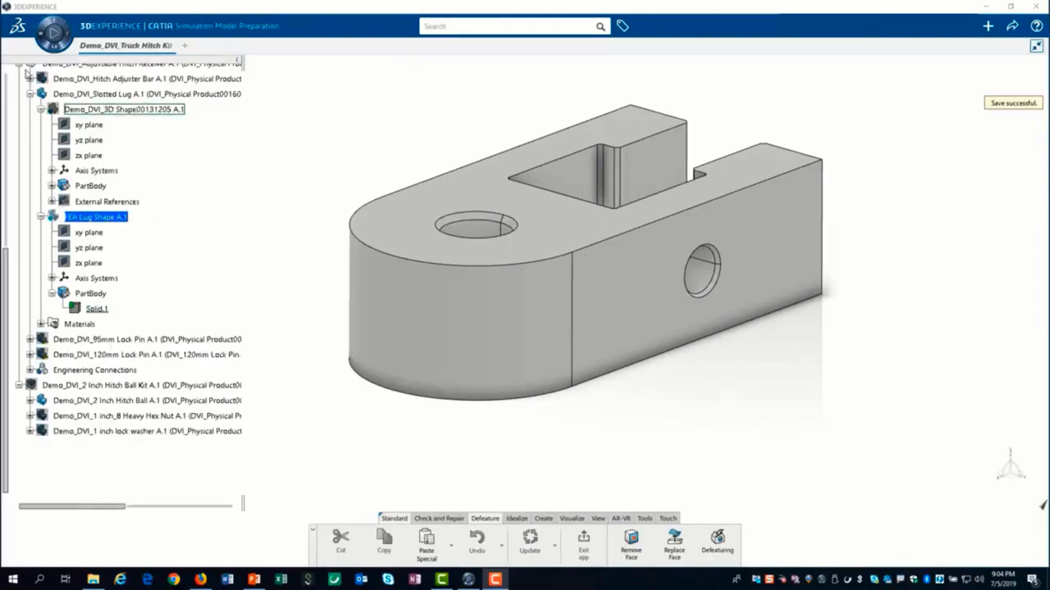
Step: Switch to Generative Wireframe & Surface and extract the inner face of the cross hole in the near lug arm, without propagation
left_click(51, 36)
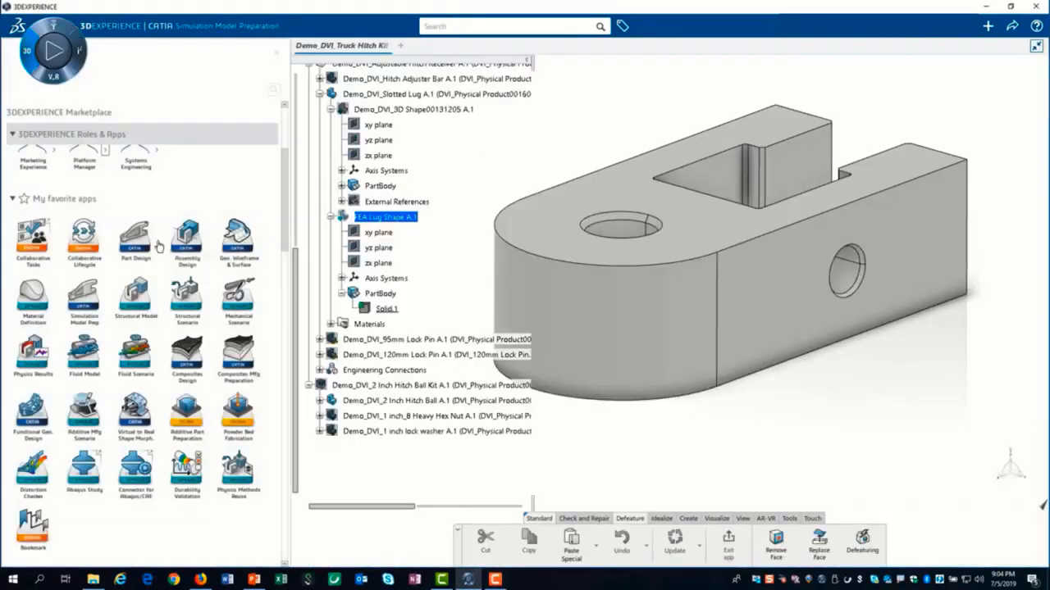
left_click(247, 243)
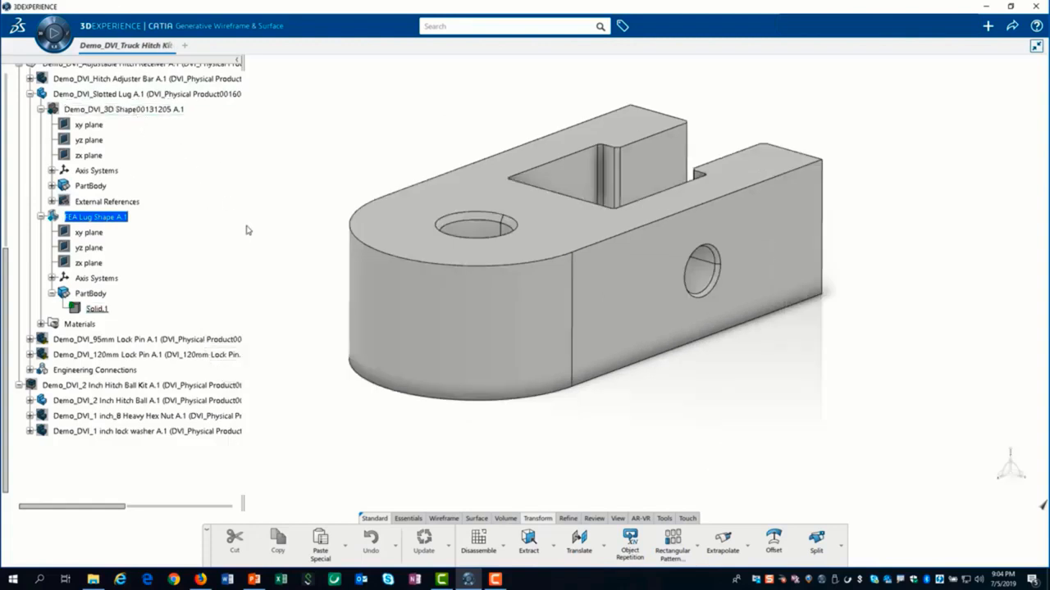
left_click(529, 541)
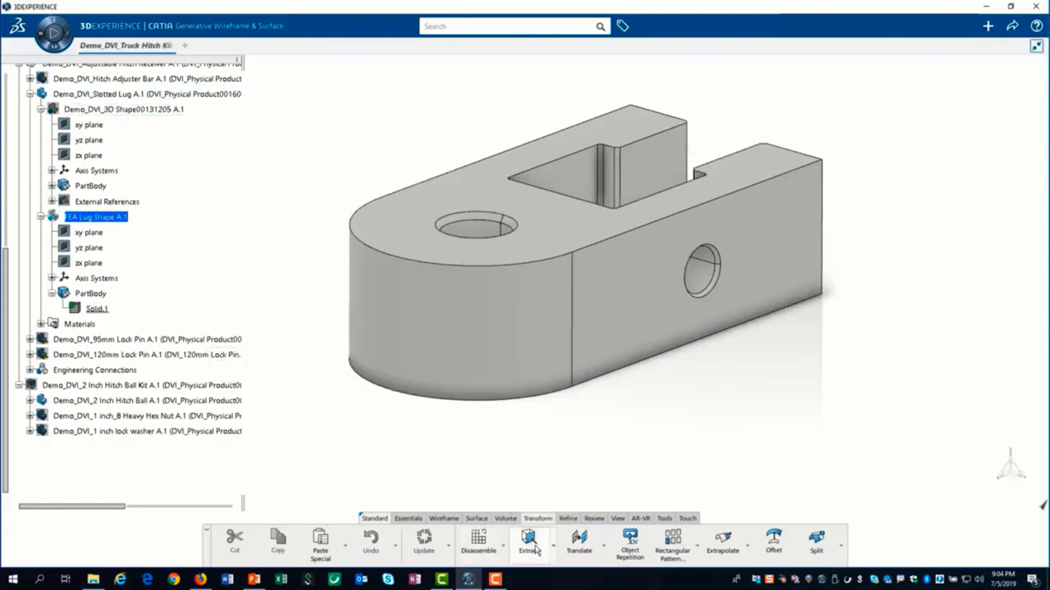
left_click(708, 270)
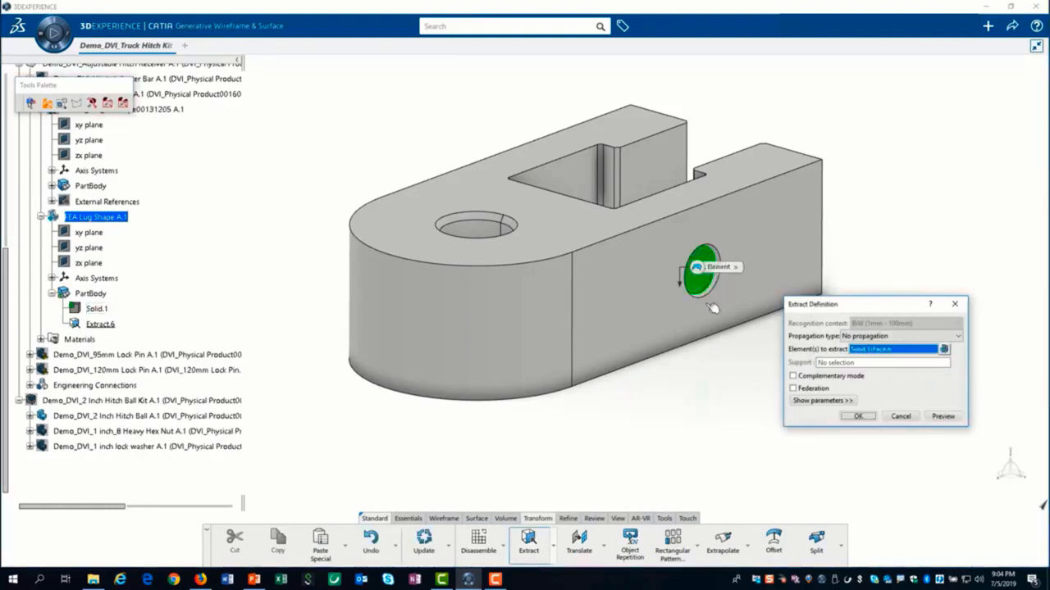
left_click(857, 416)
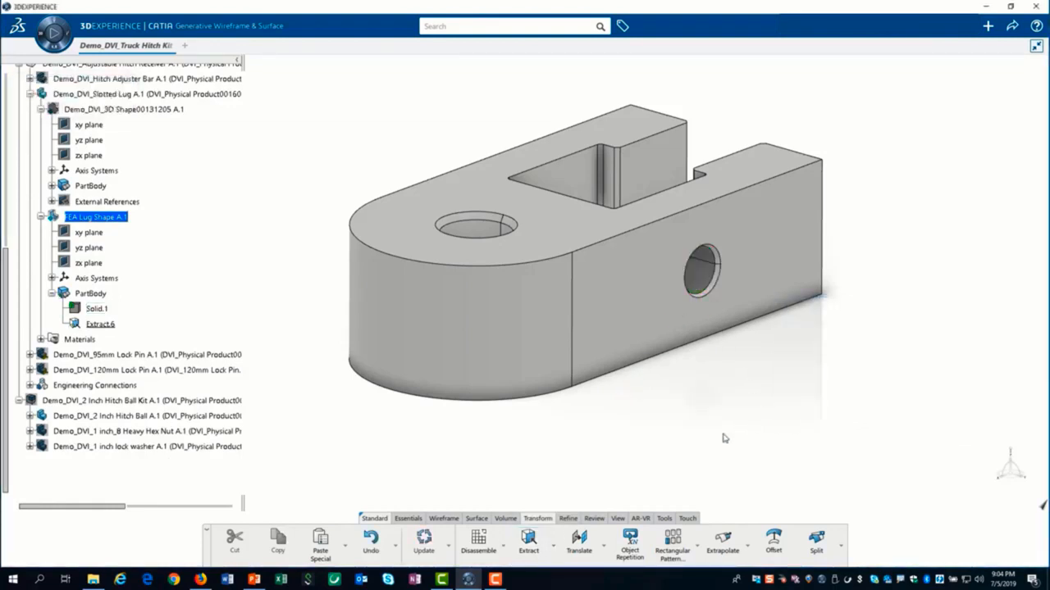
Step: Disassemble the extracted near-arm hole surface into separate surfaces
left_click(480, 541)
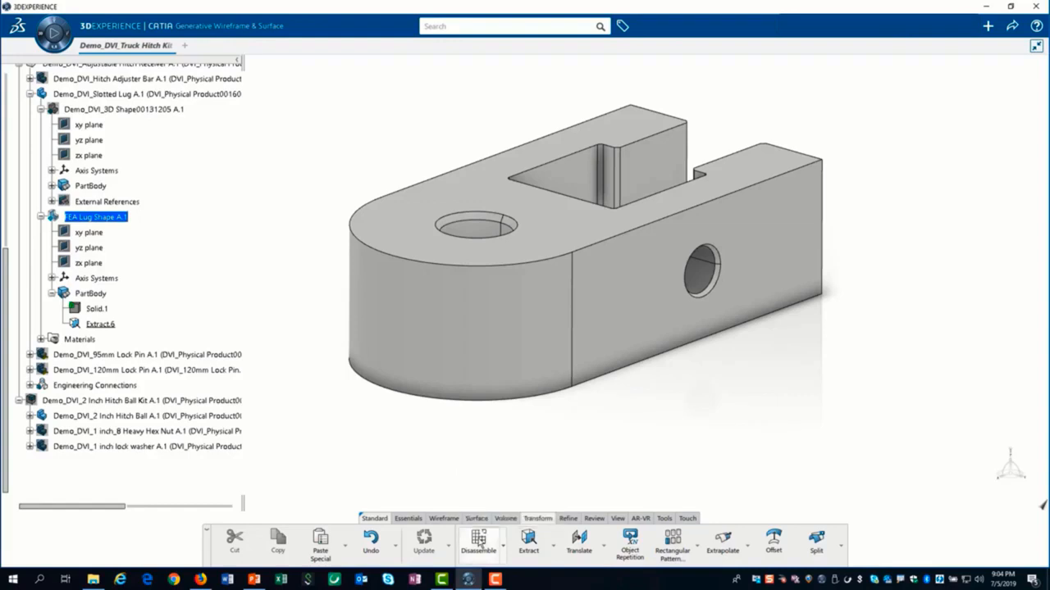
left_click(703, 275)
left_click(975, 548)
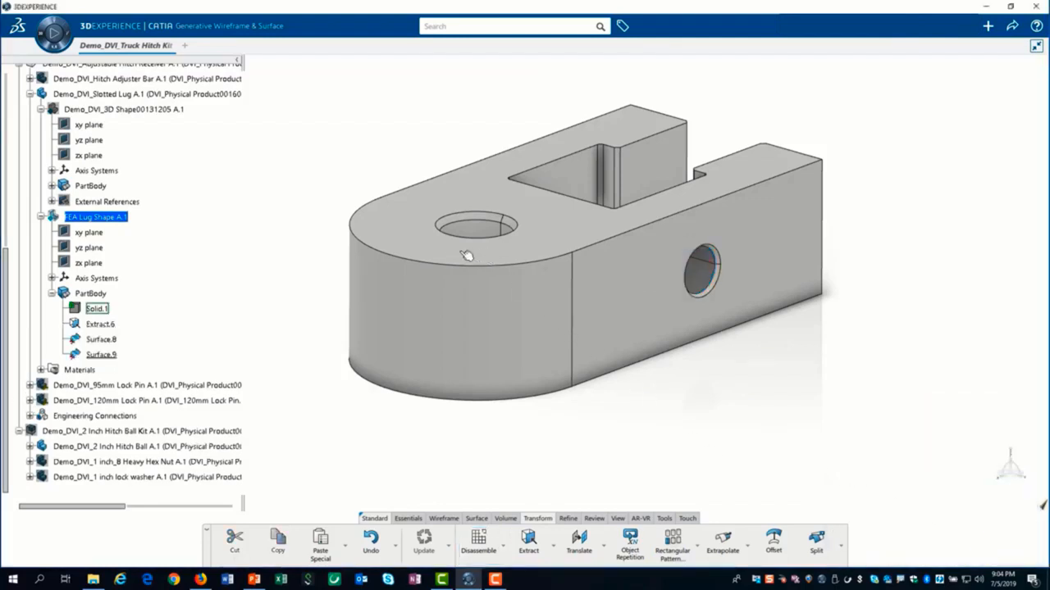
Step: Extract the inner face of the cross hole in the opposite lug arm, without propagation
middle_click_drag(454, 256, 740, 363)
left_click(529, 542)
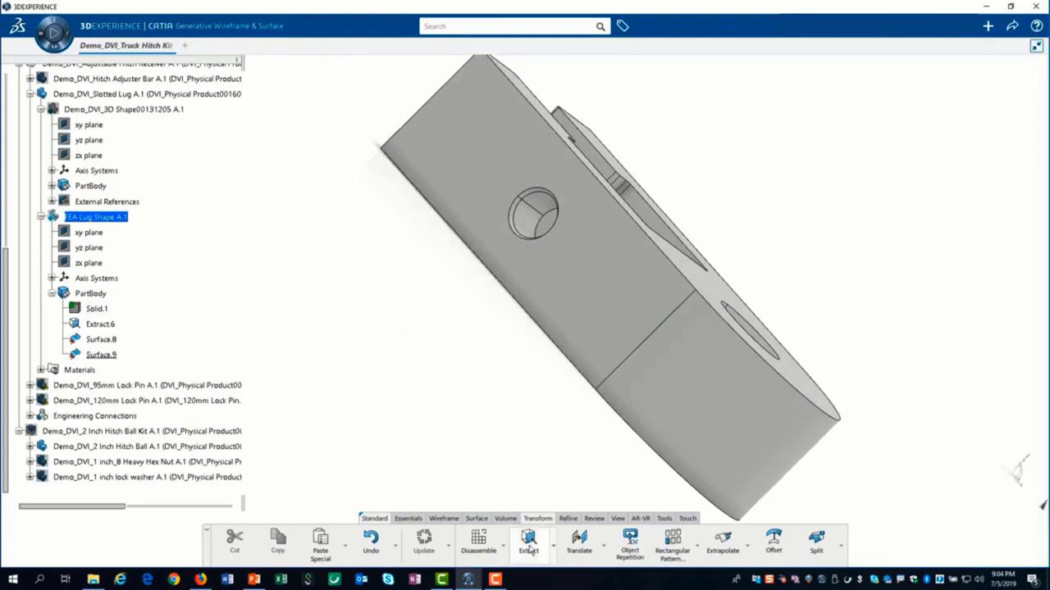
left_click(527, 226)
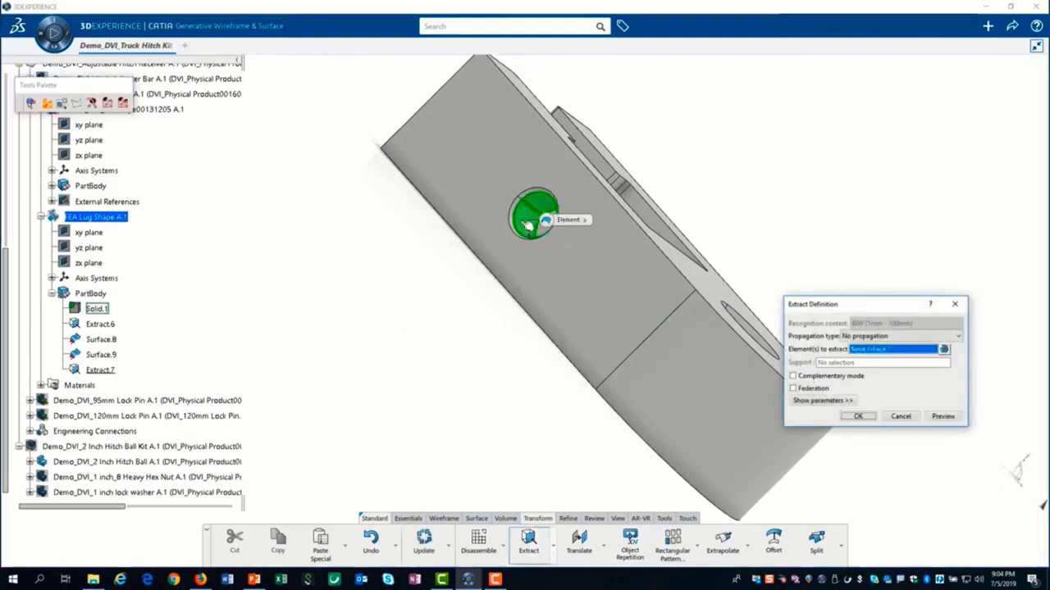
left_click(857, 416)
Step: Disassemble the extracted opposite-arm hole surface with the All Cells mode
left_click(482, 541)
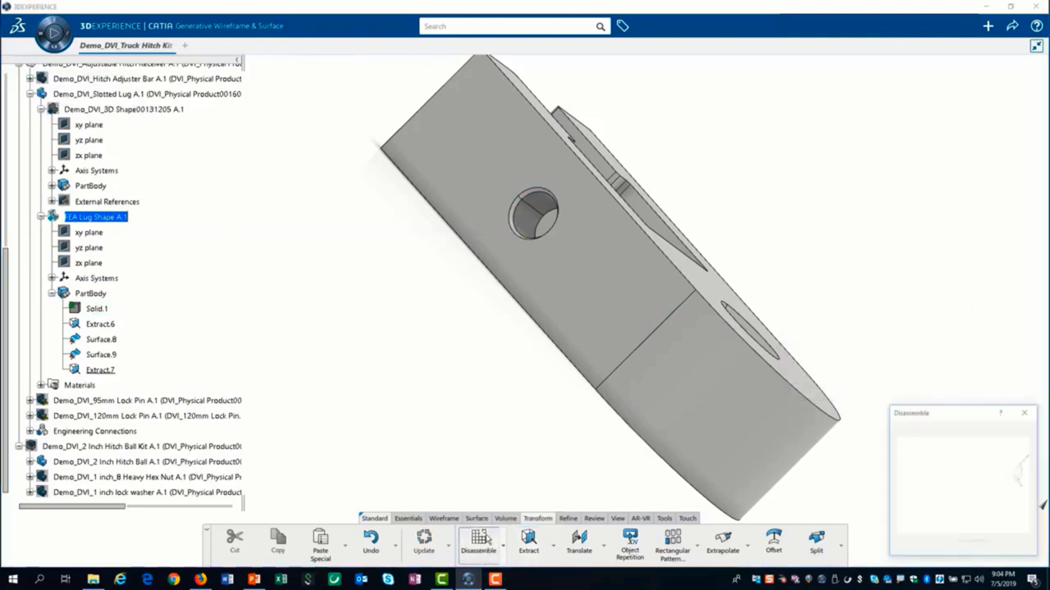
left_click(532, 222)
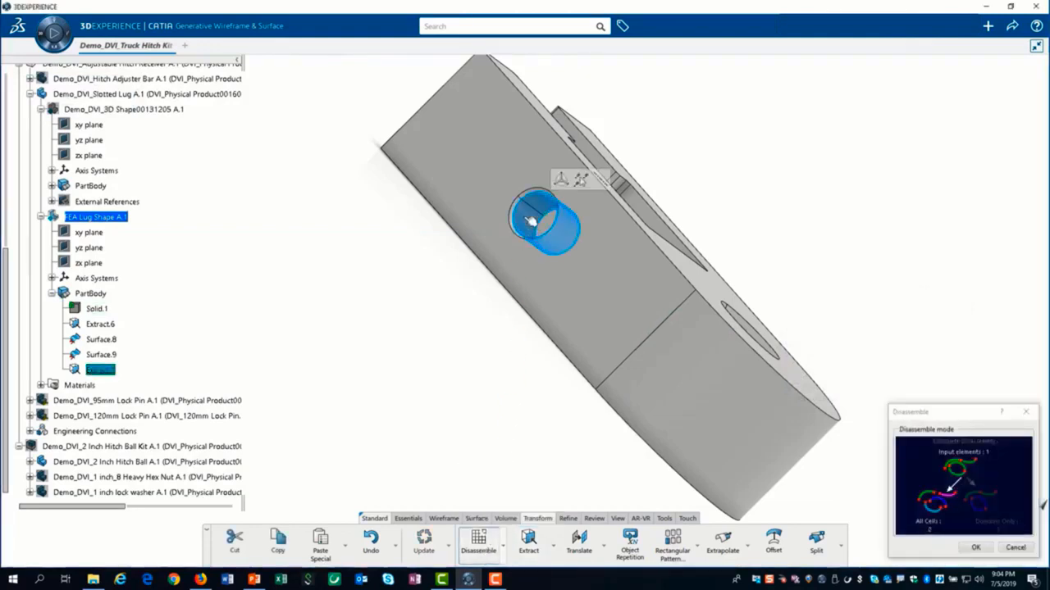
left_click(973, 548)
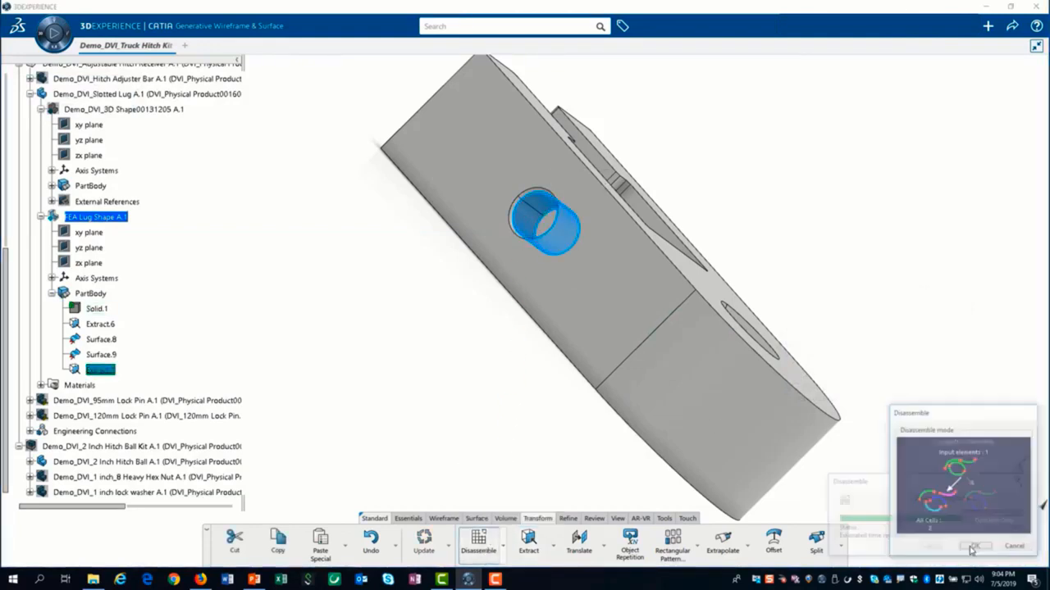
Step: Hide Extract.6, Surface.8, Extract.7 and Surface.10 in the PartBody of the FEA lug shape
middle_click_drag(835, 403, 445, 318)
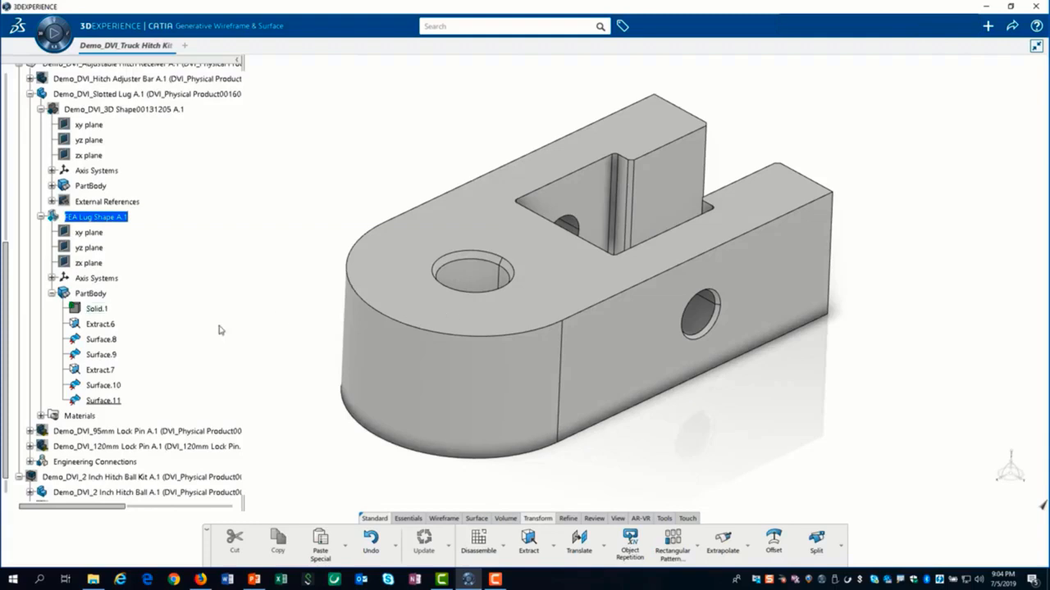
left_click(103, 339)
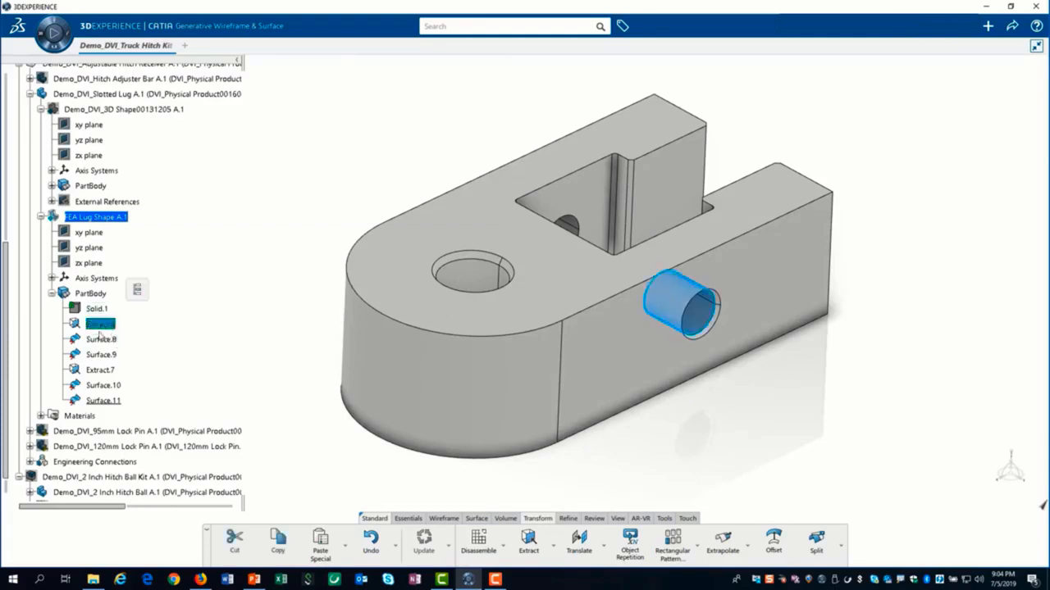
left_click(102, 384, "ctrl")
right_click(97, 387)
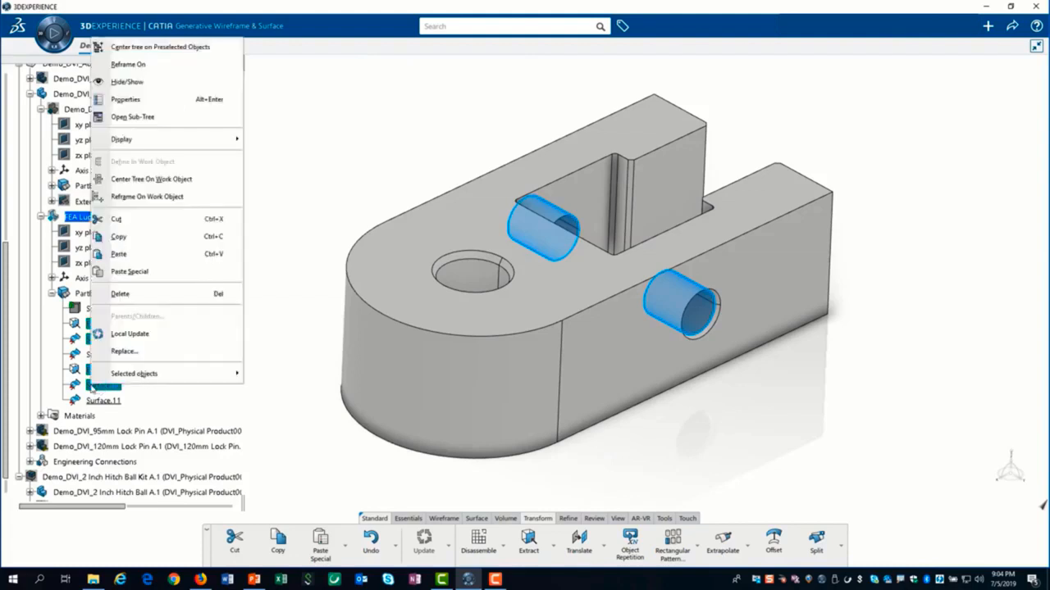
left_click(127, 82)
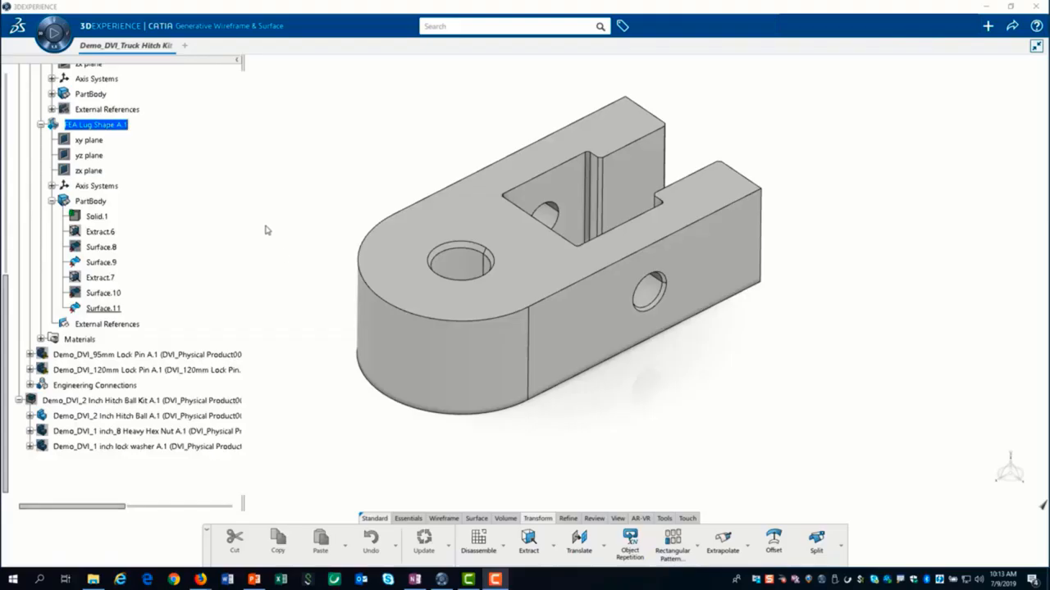
Step: Hide the FEA Lug Shape and show the 2 Inch Hitch Ball Kit
right_click(122, 126)
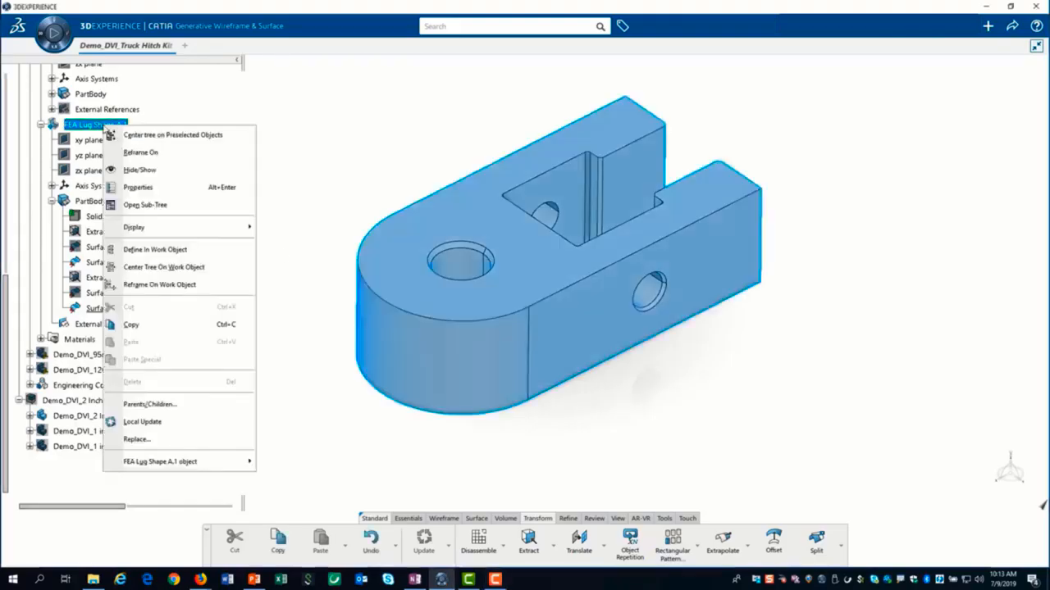
left_click(138, 169)
right_click(80, 400)
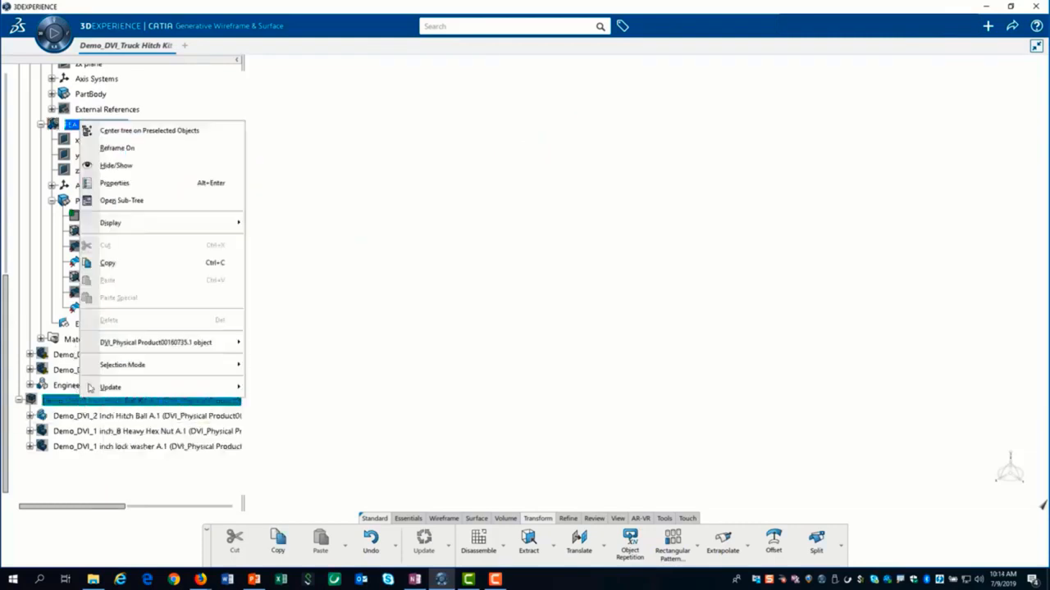
left_click(147, 167)
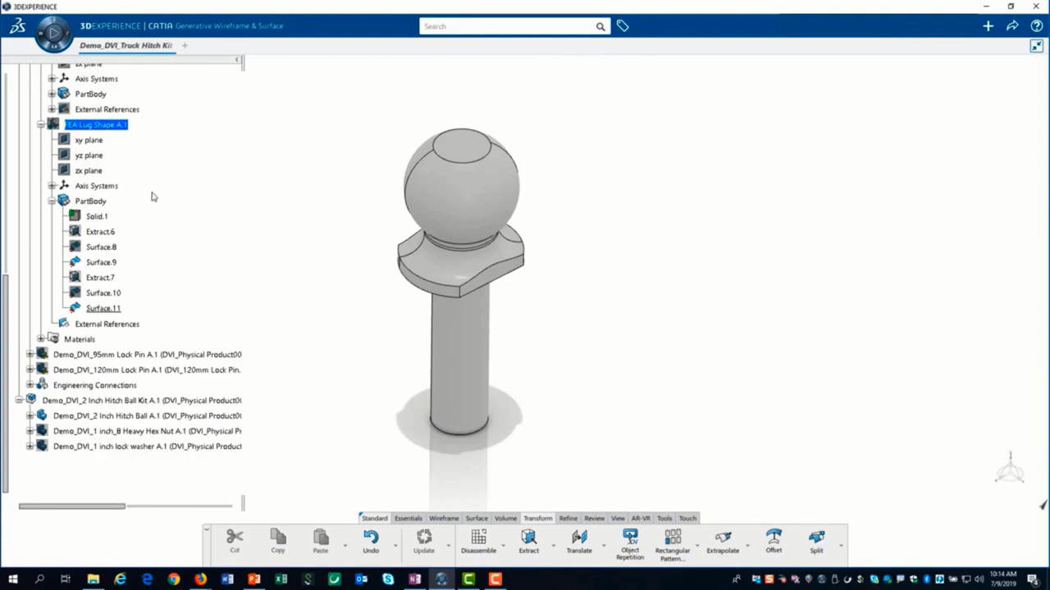
Step: Extract the underside face of the hitch ball's flange without propagation, keeping the link to the selected object
left_click(528, 538)
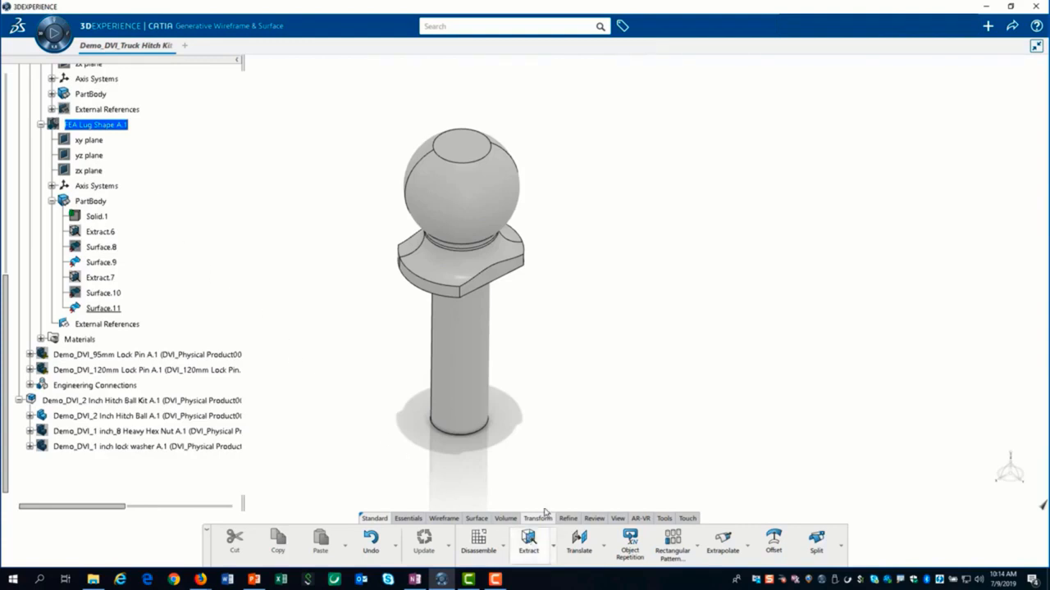
middle_click_drag(576, 371, 444, 193)
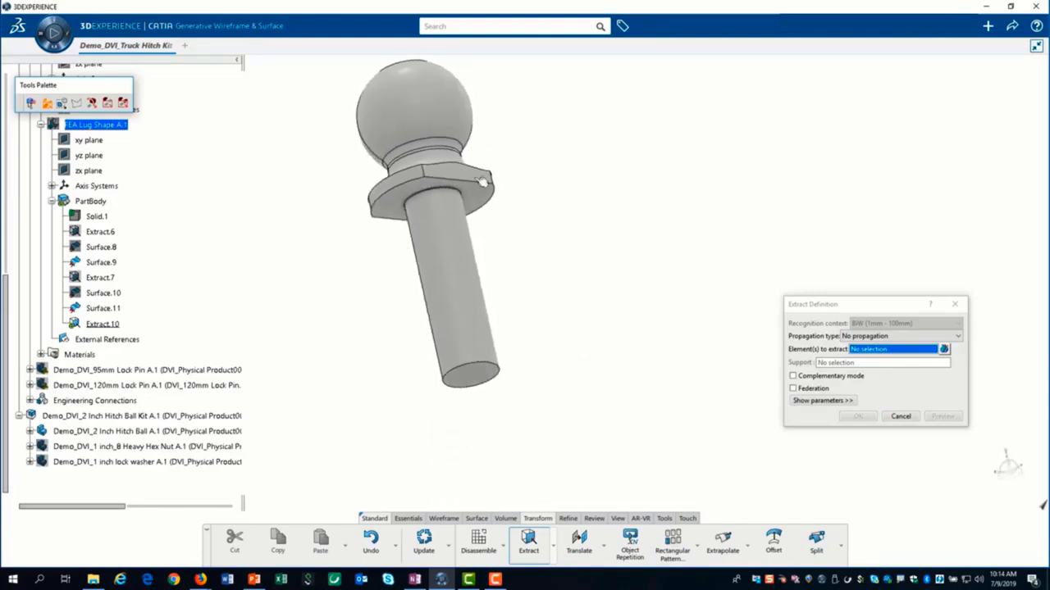
left_click(418, 195)
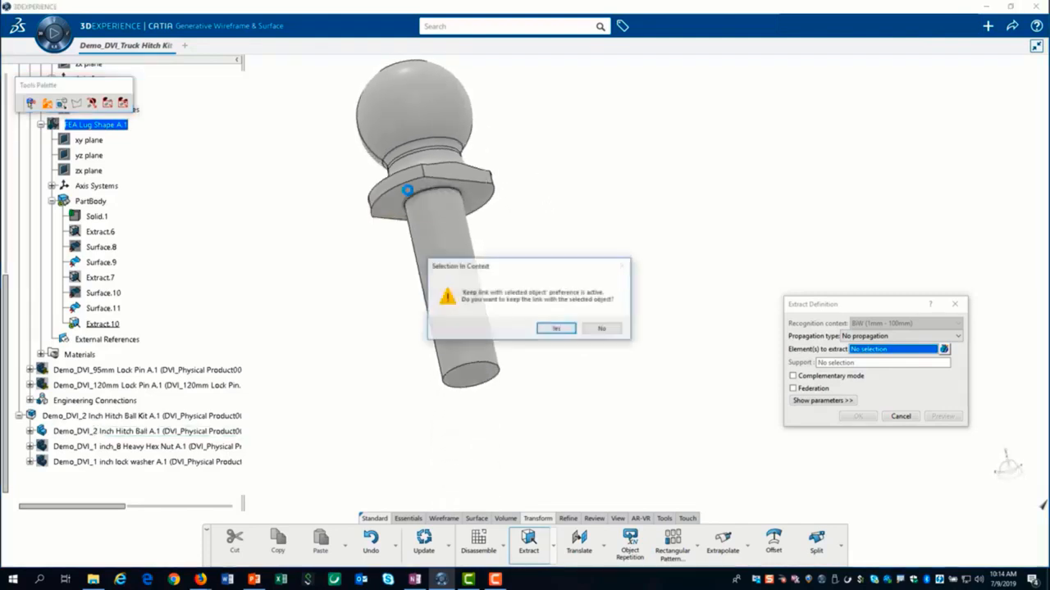
left_click(556, 328)
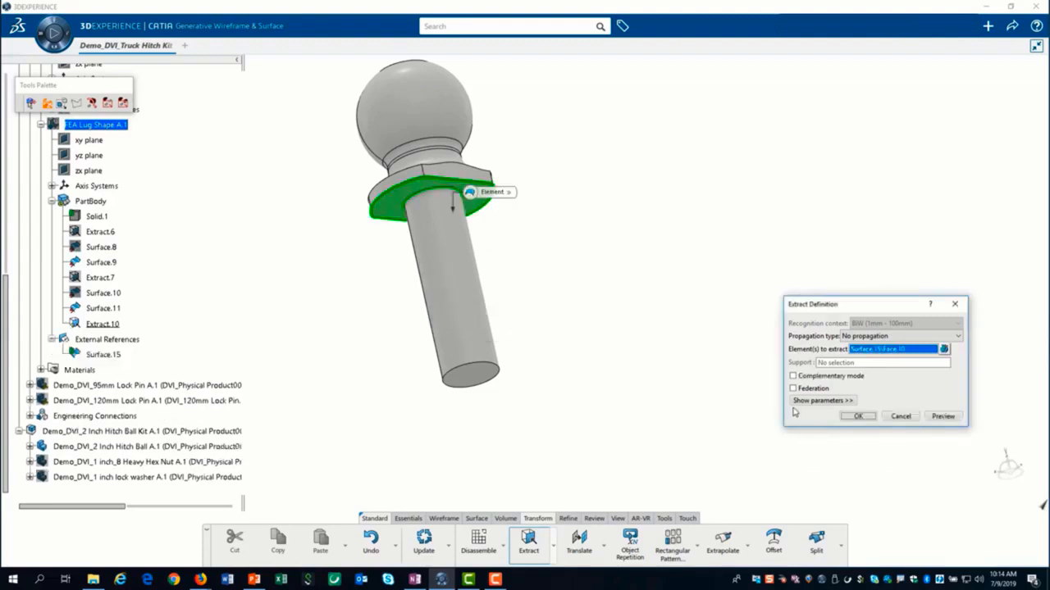
left_click(858, 417)
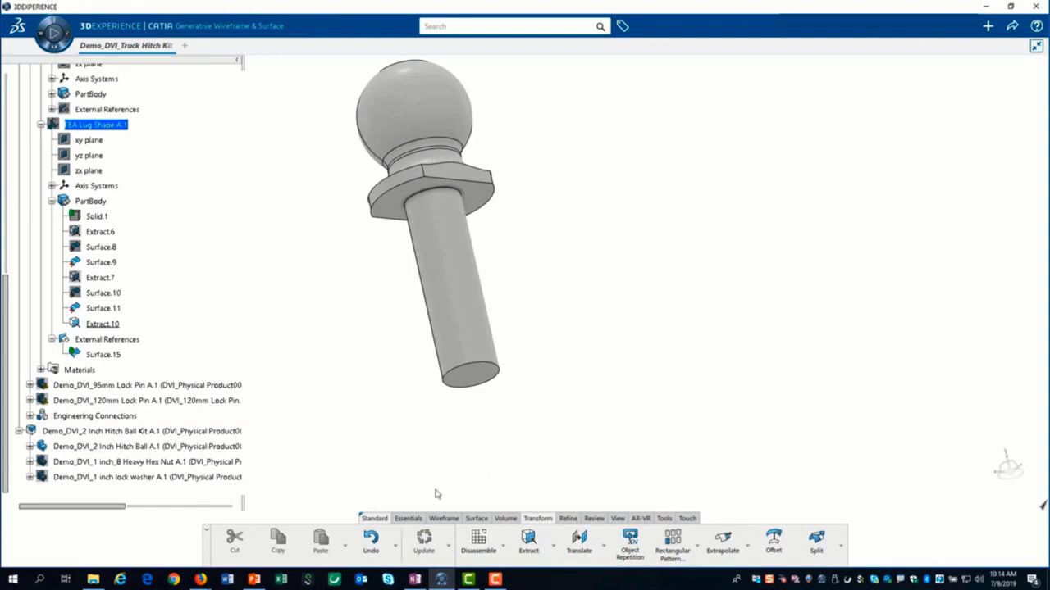
Step: Create a Circle / Sphere / Ellipse center point from the hitch ball's spherical surface, keeping the link to the selected object
left_click(408, 519)
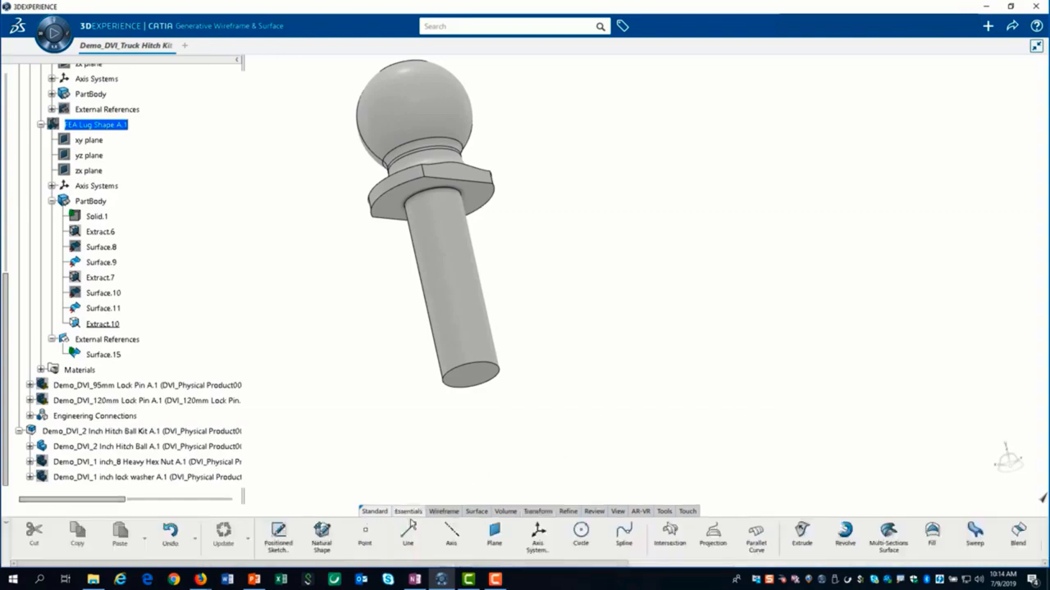
left_click(366, 536)
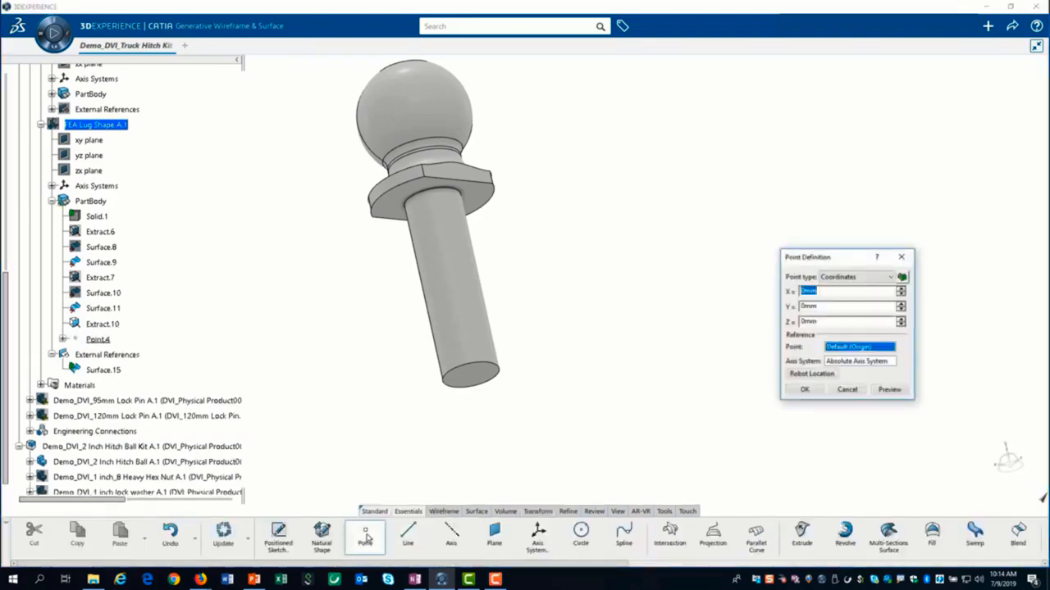
left_click(850, 279)
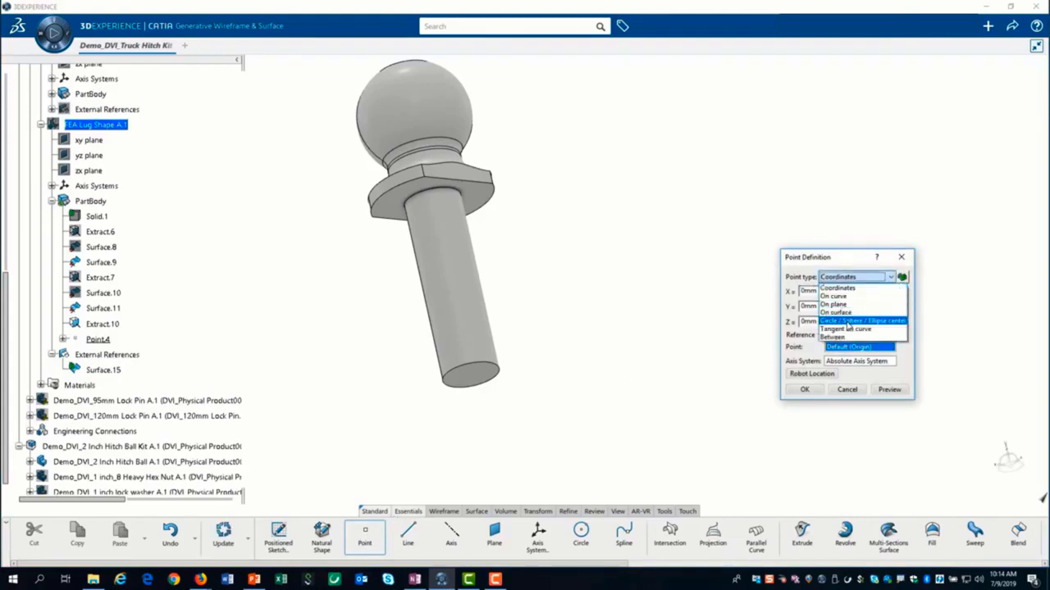
left_click(847, 321)
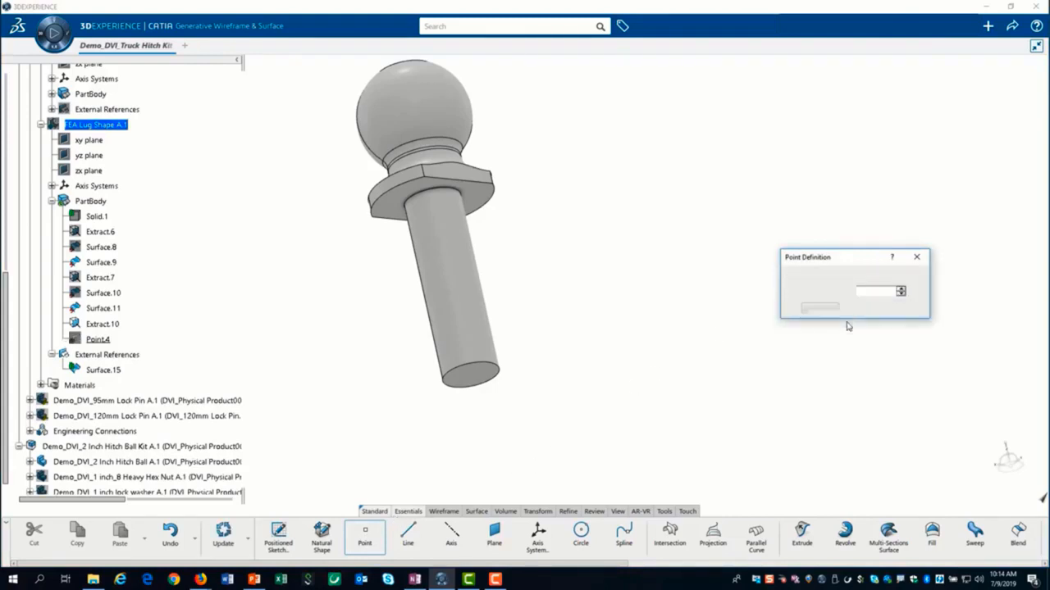
left_click(434, 125)
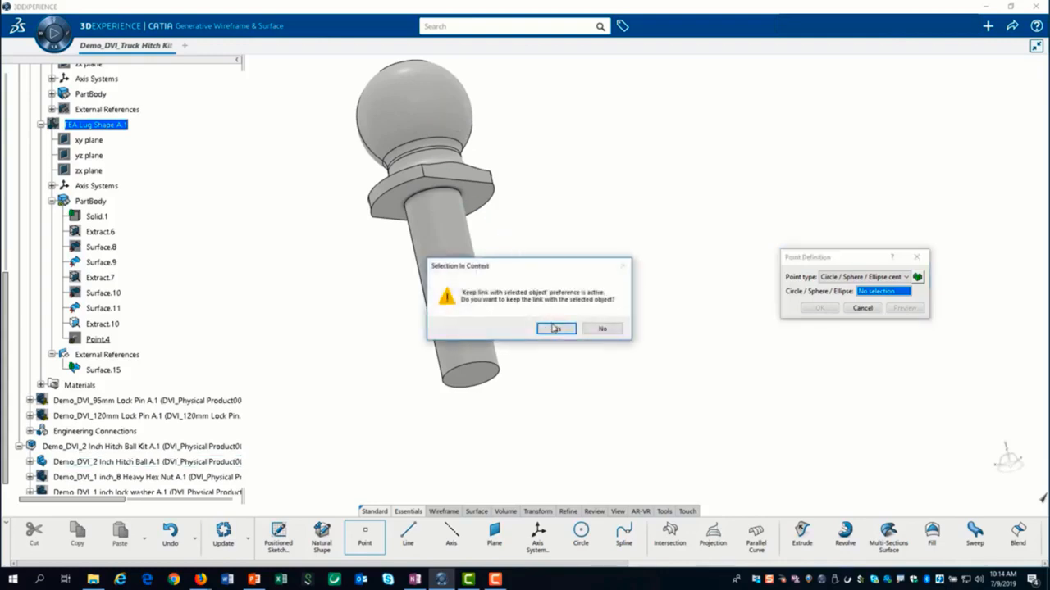
left_click(555, 328)
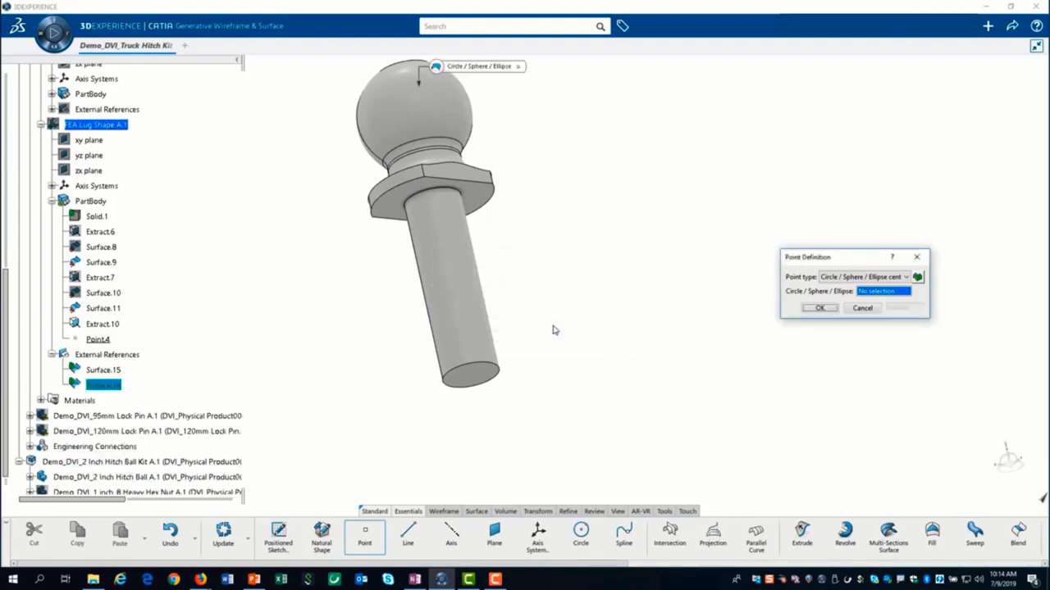
left_click(809, 309)
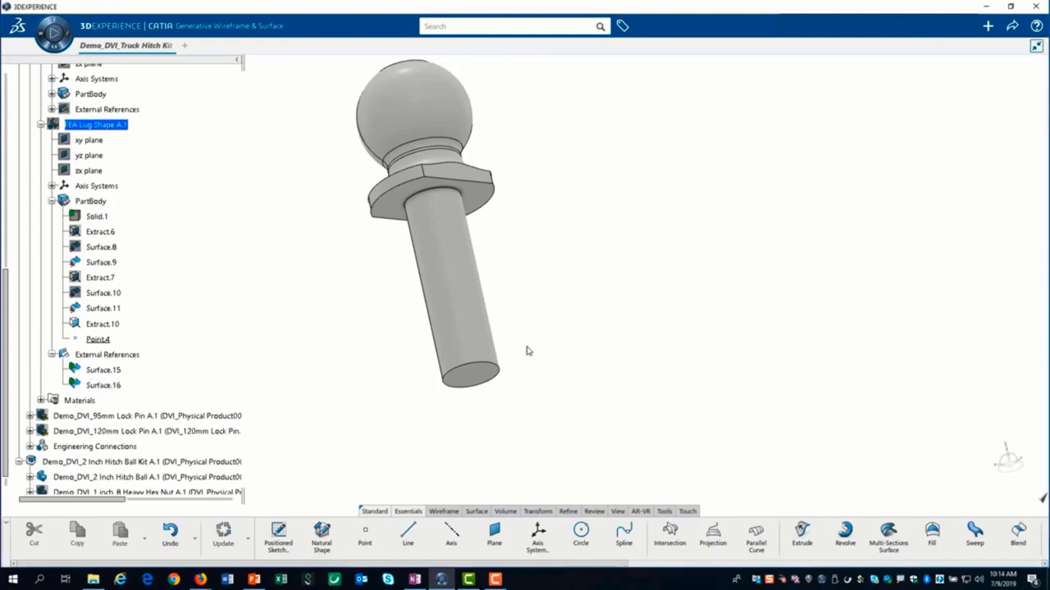
Step: Hide the 2 Inch Hitch Ball Kit and show the FEA Lug Shape again
right_click(79, 464)
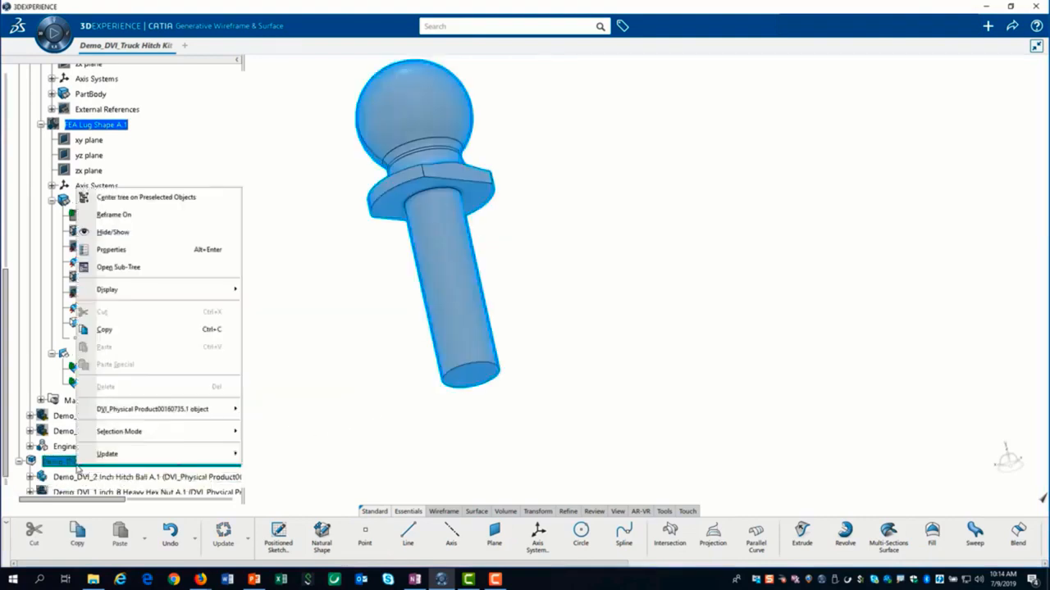
left_click(127, 233)
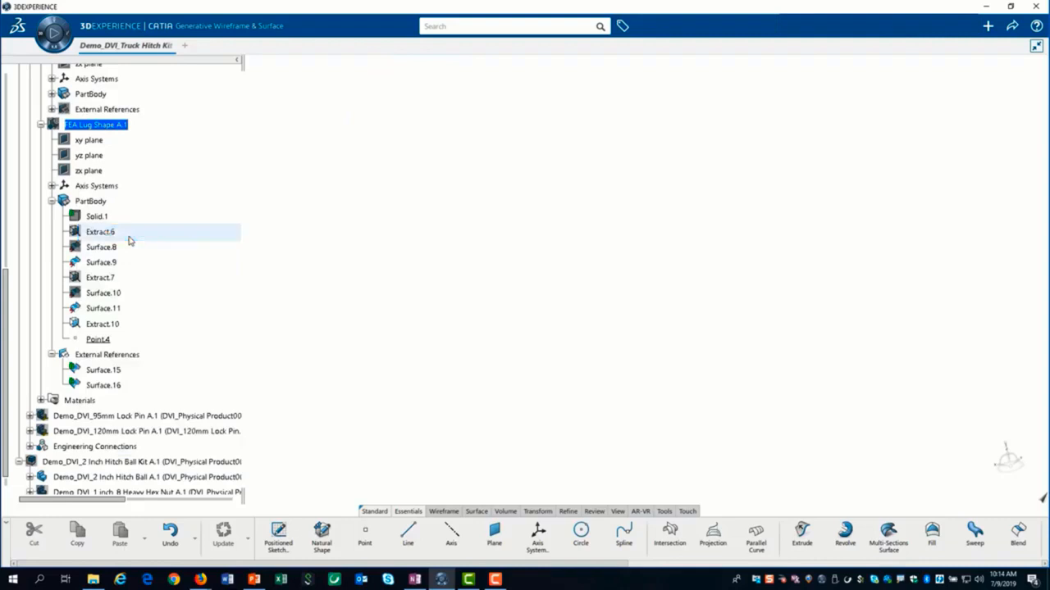
right_click(93, 126)
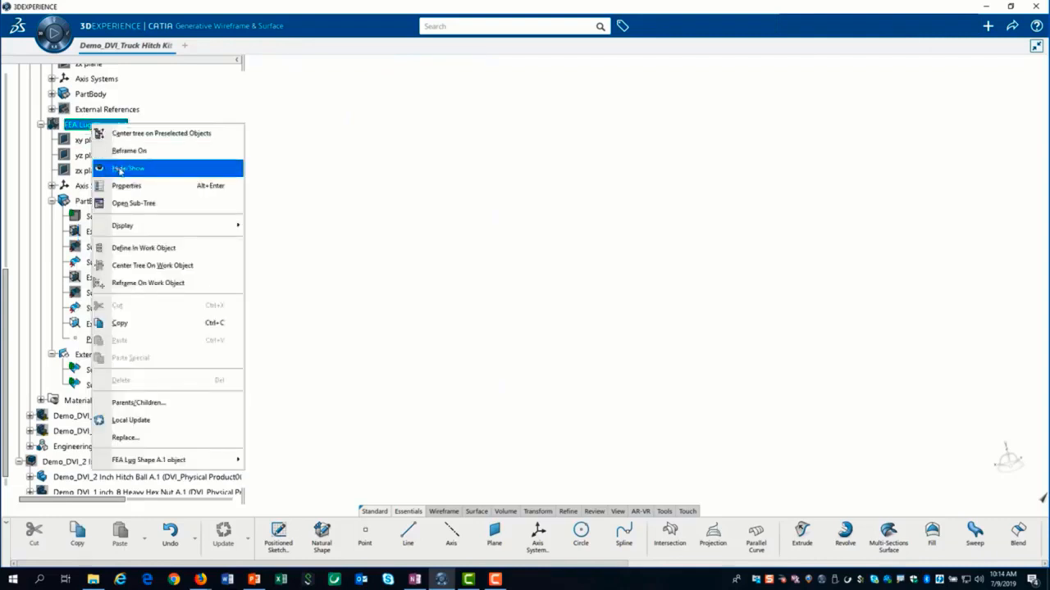
left_click(121, 169)
middle_click_drag(529, 184, 578, 374)
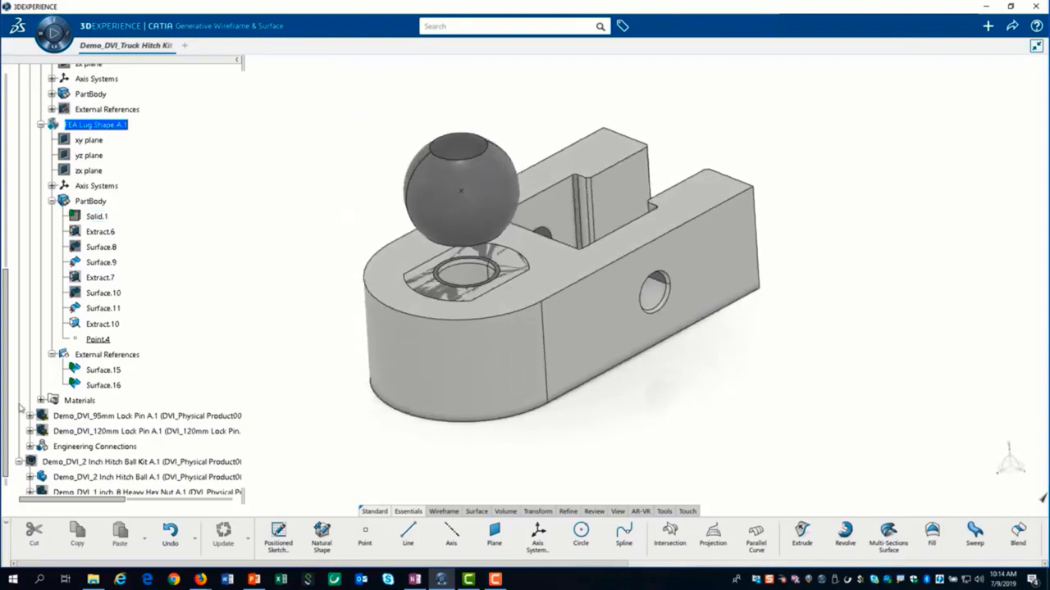
Step: Hide the linked ball surface and flange surface, Surface.16 and Surface.15, under the FEA lug shape's External References
left_click(103, 370)
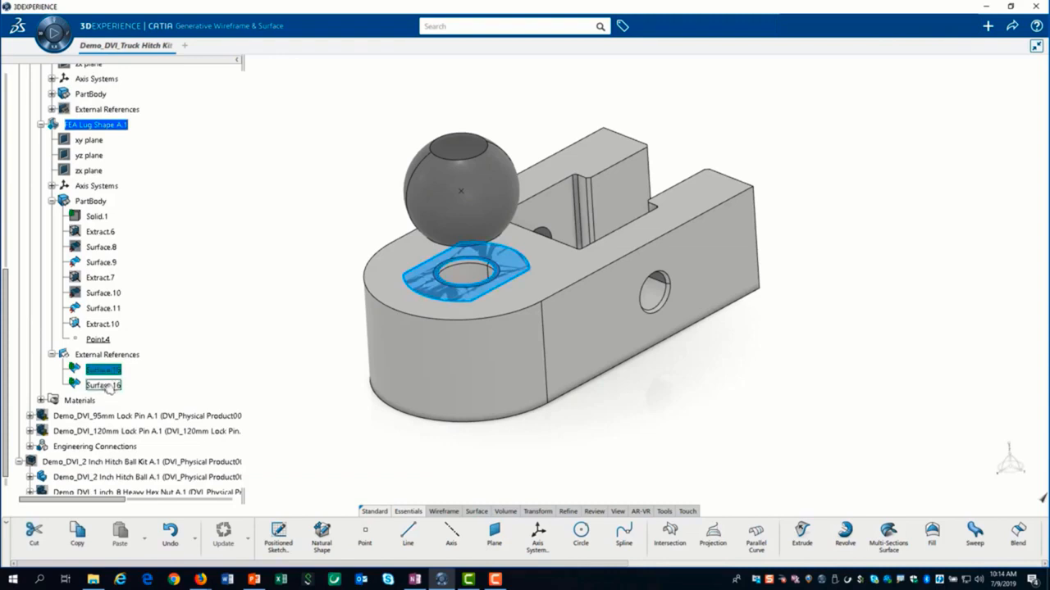
left_click(105, 385)
right_click(105, 386)
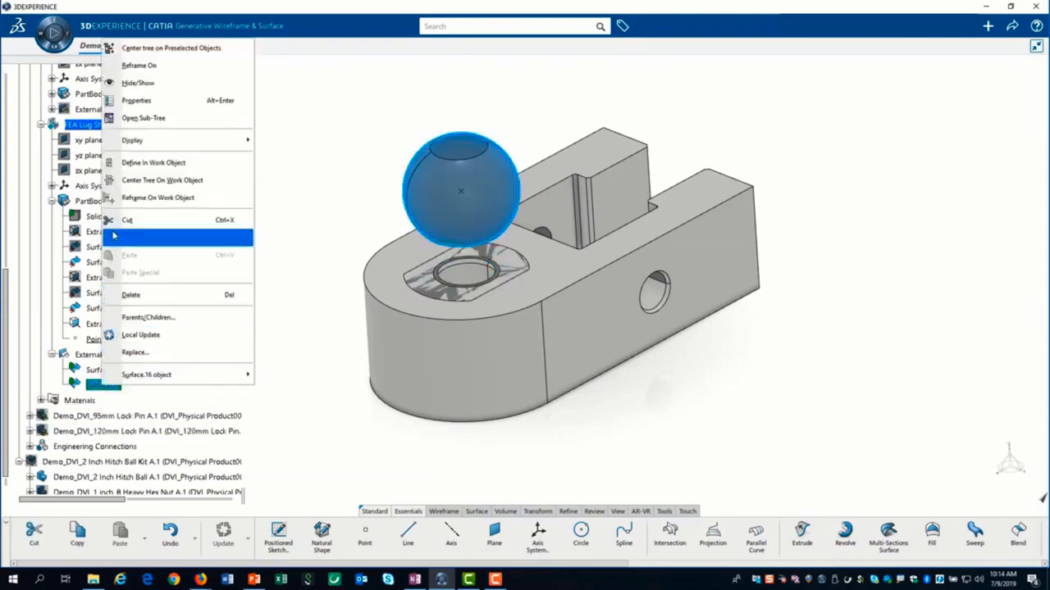
left_click(125, 85)
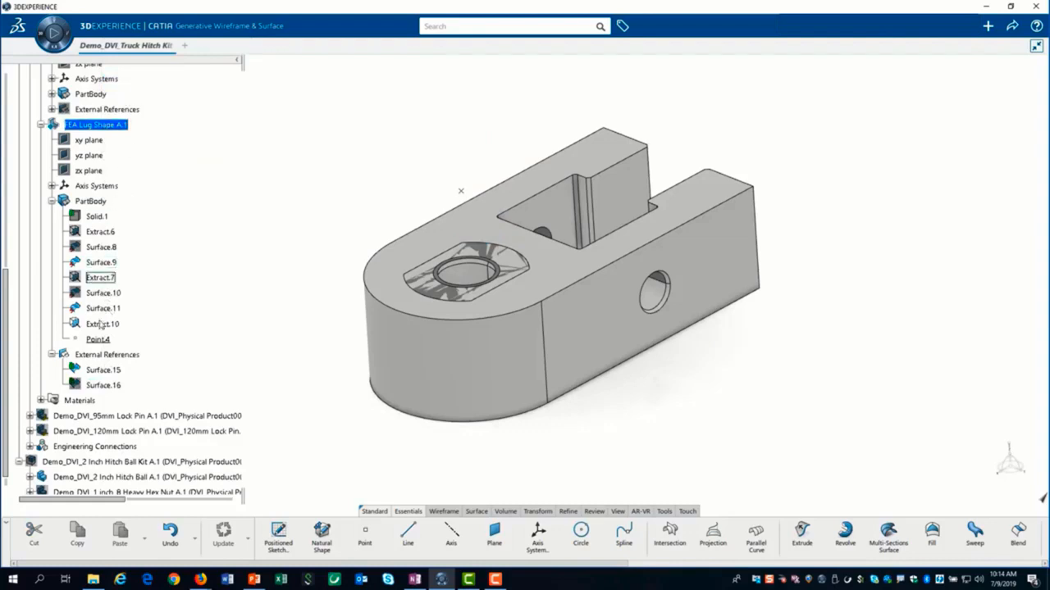
right_click(100, 370)
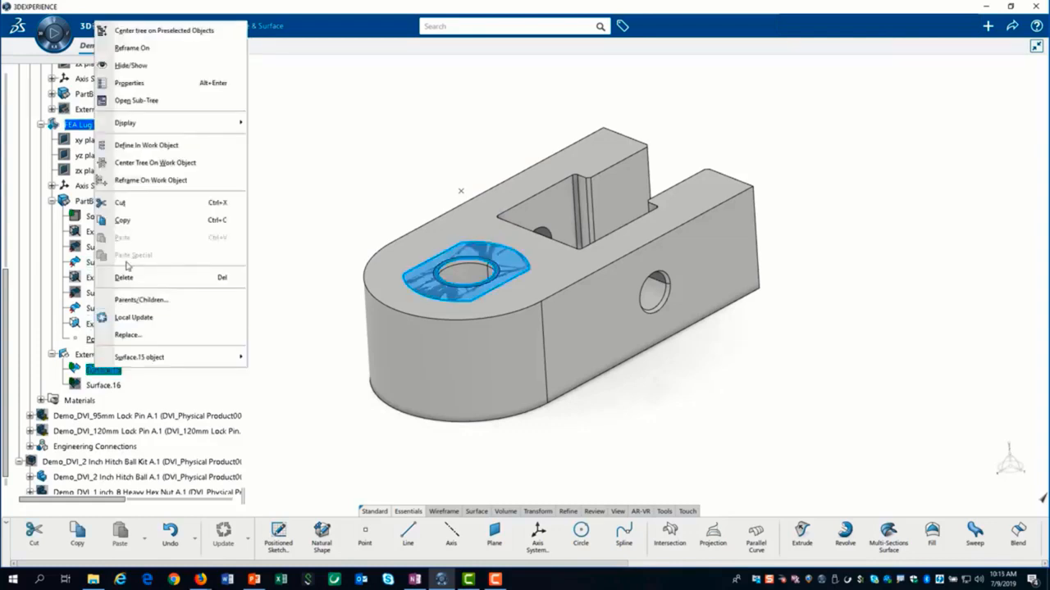
left_click(141, 72)
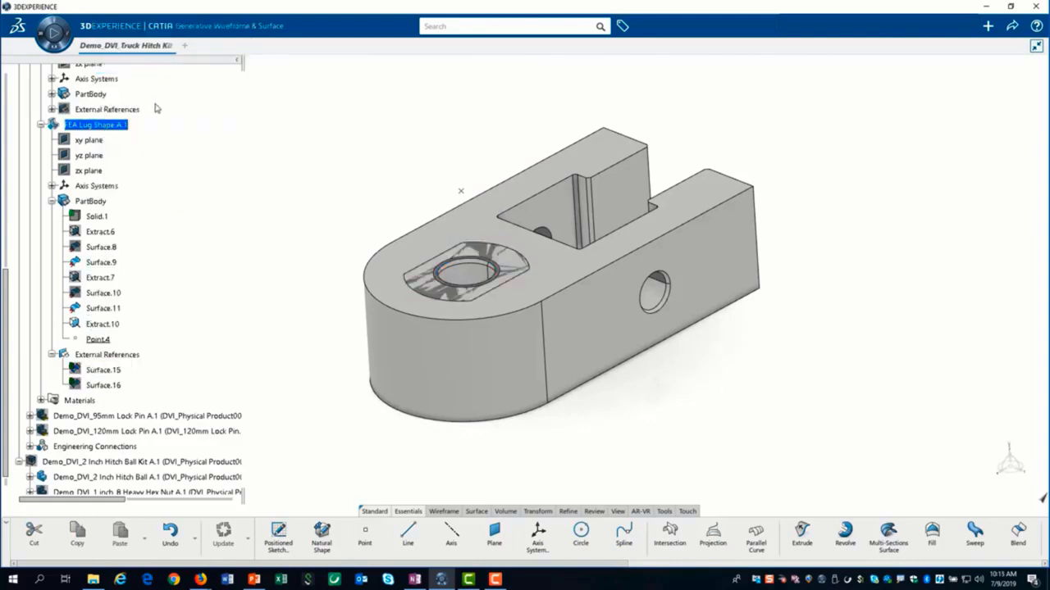
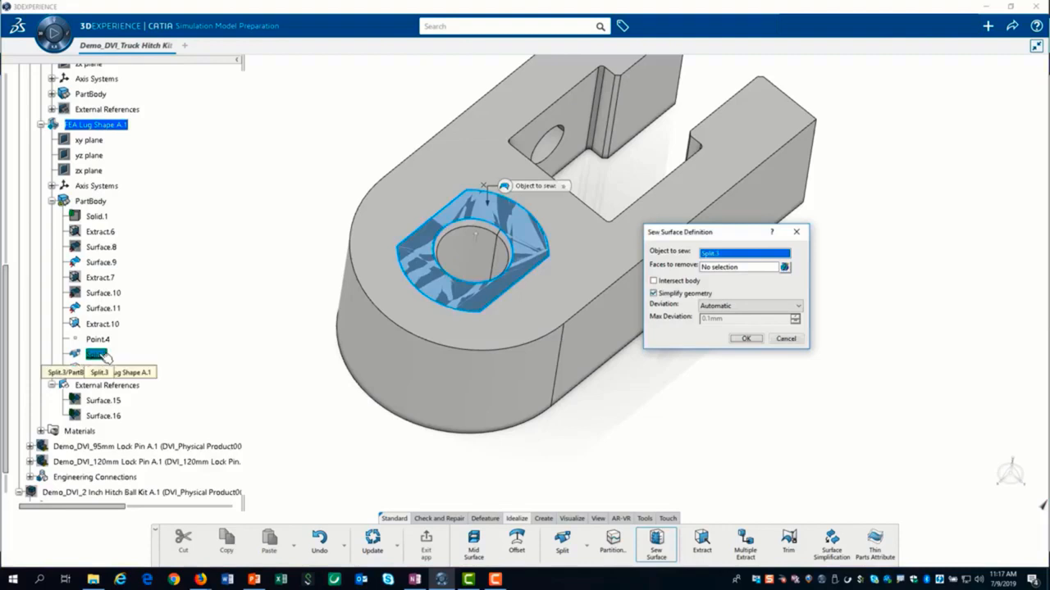
Step: Sew the Split.3 surface around the vertical hole onto the lug solid with Simplify geometry turned off
left_click(654, 293)
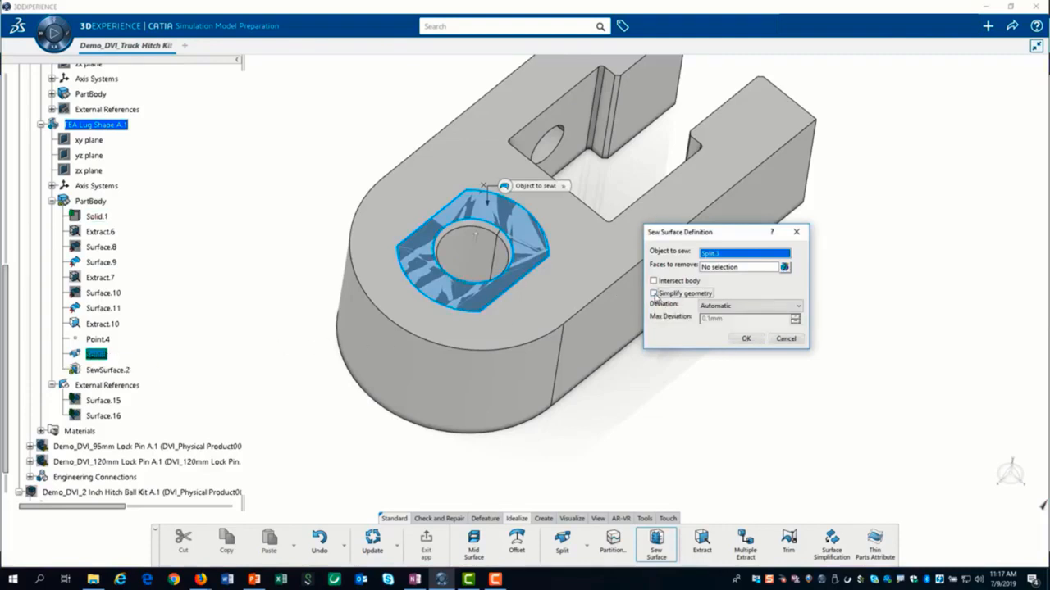
left_click(746, 339)
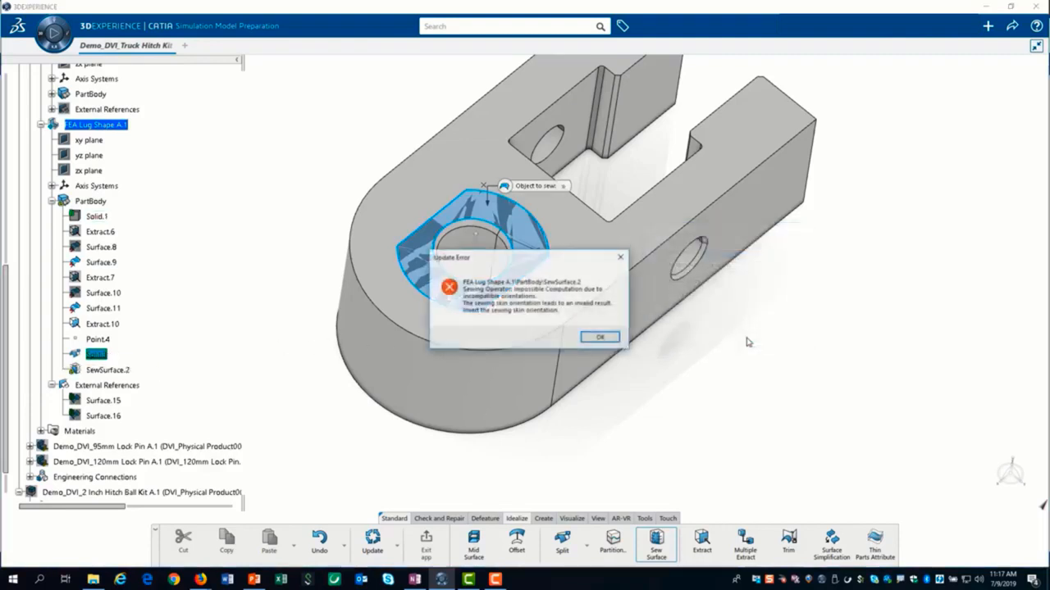
left_click(601, 339)
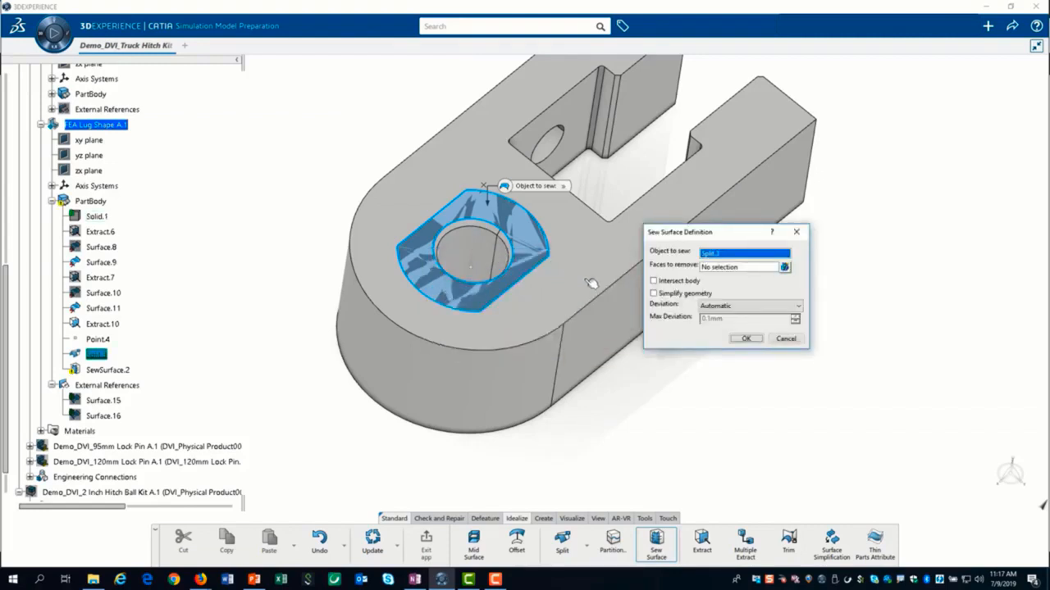
left_click(745, 340)
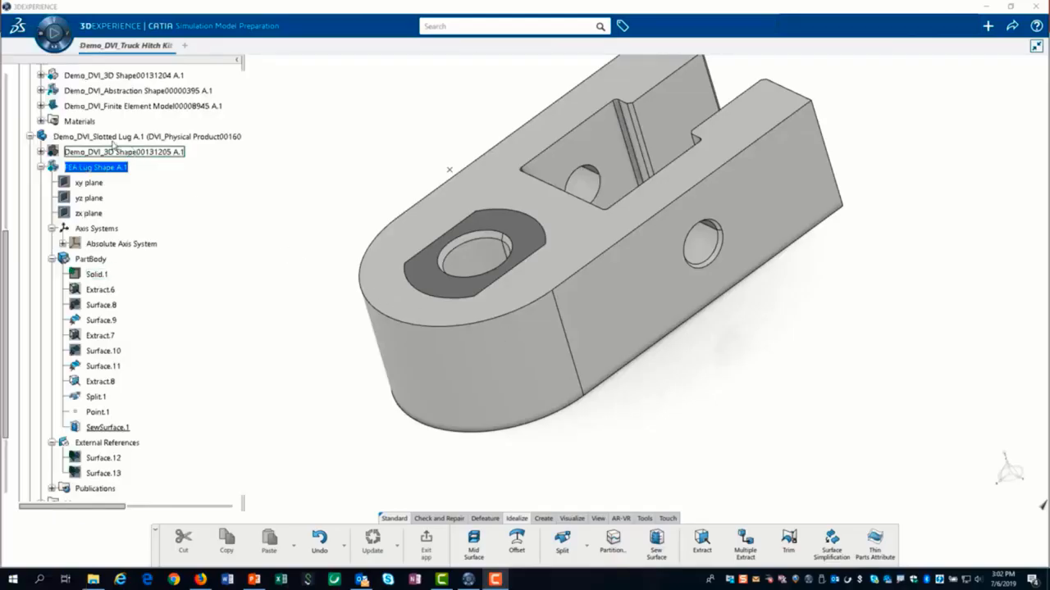
Step: Insert a finite element model under the Demo_DVI_Slotted Lug product
double_click(114, 137)
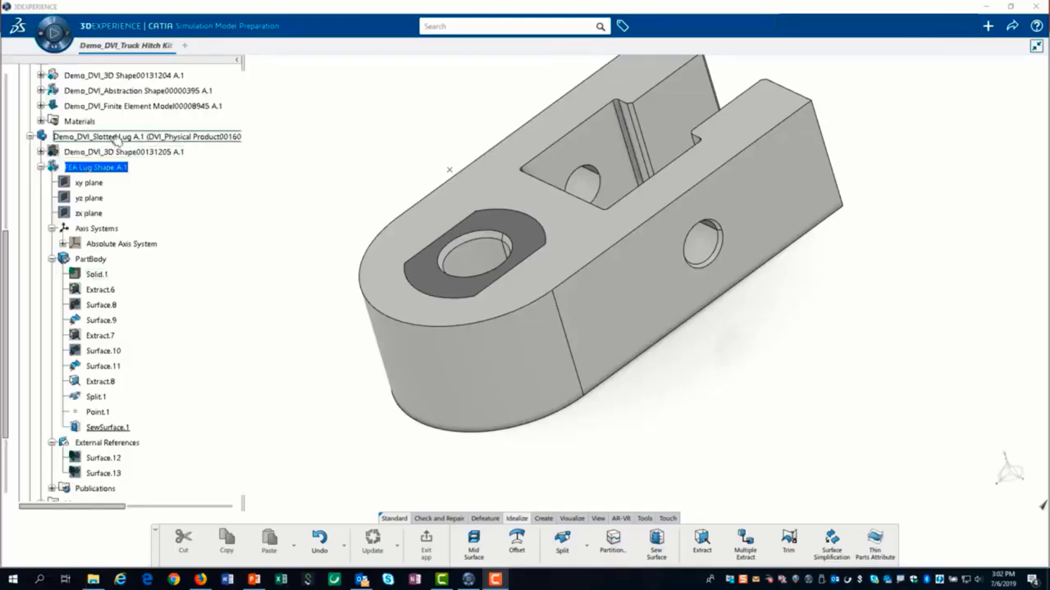
right_click(115, 137)
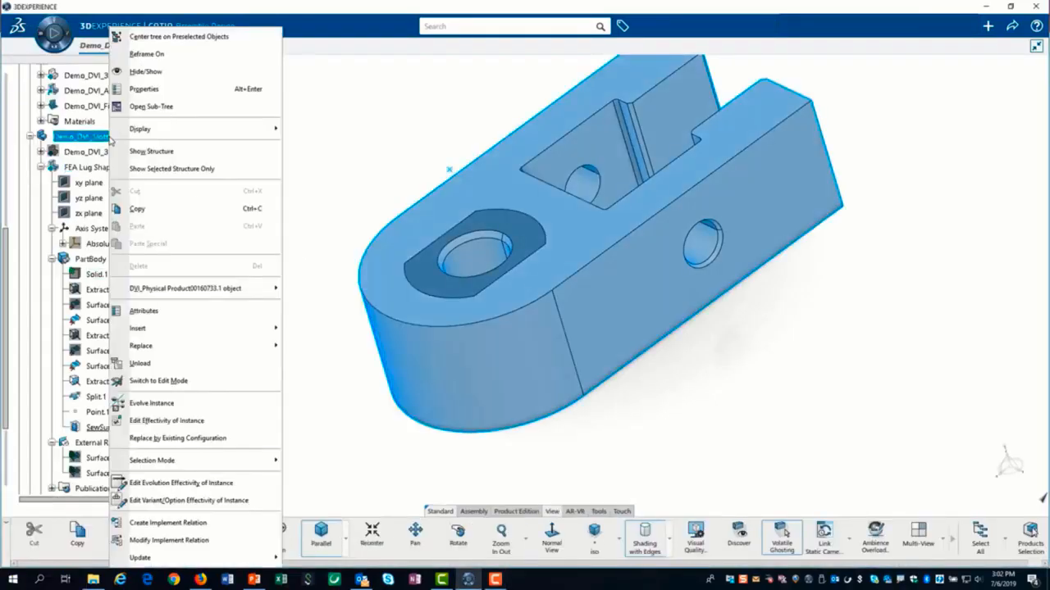
mouse_move(161, 330)
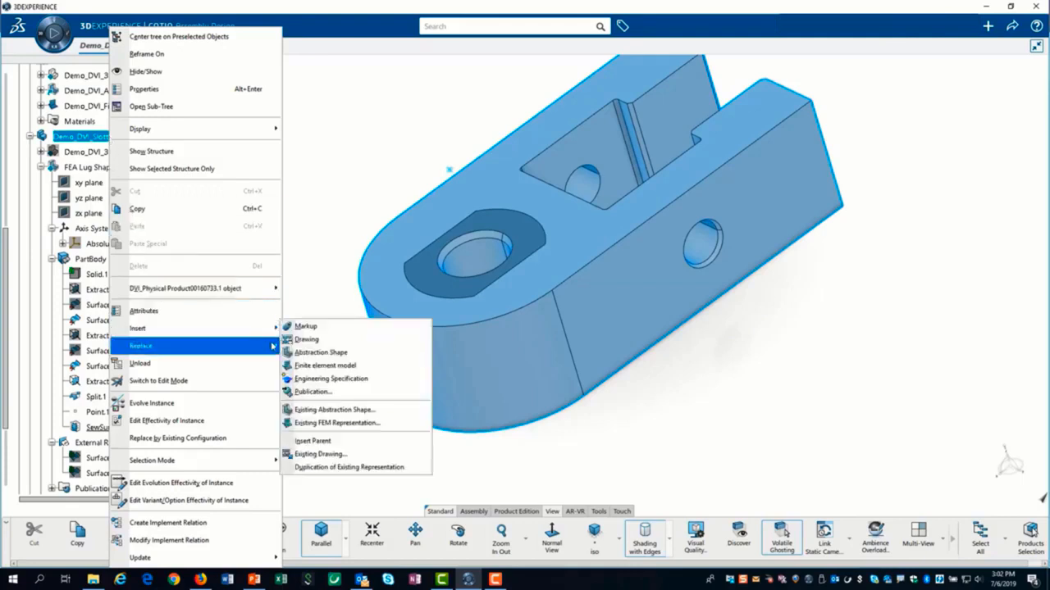
left_click(301, 367)
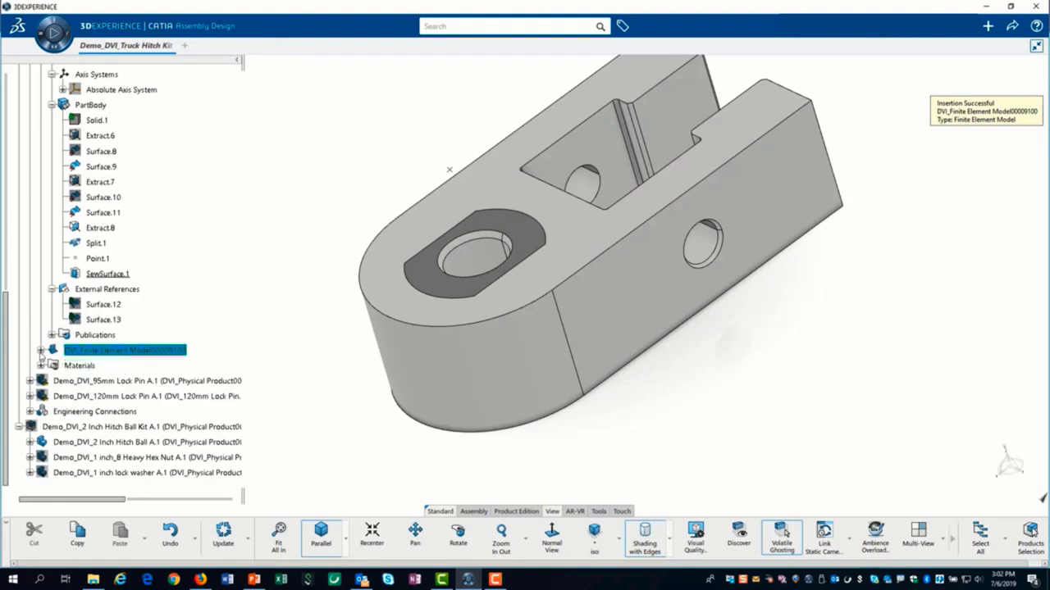
Step: Open the new finite element model's Nodes and Elements and set FEA Lug Shape as its only contributing shape
left_click(40, 350)
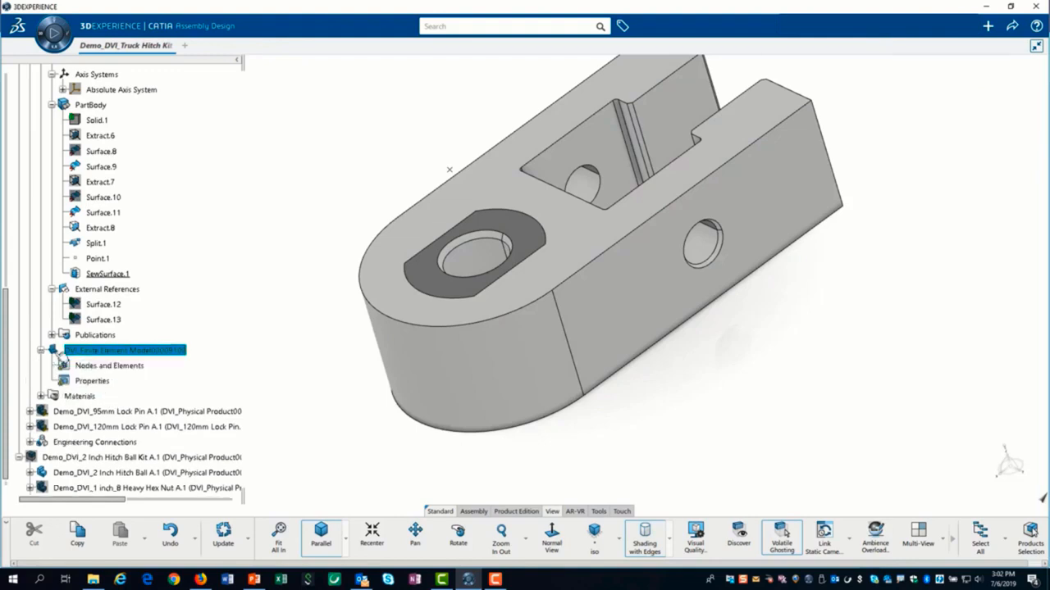
left_click(100, 367)
double_click(101, 366)
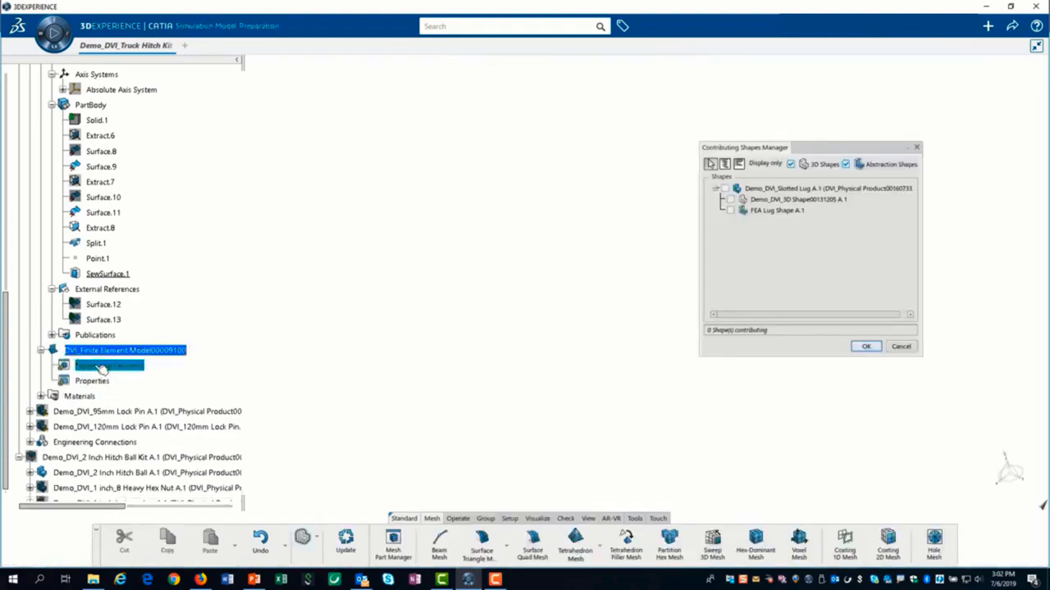
left_click(730, 212)
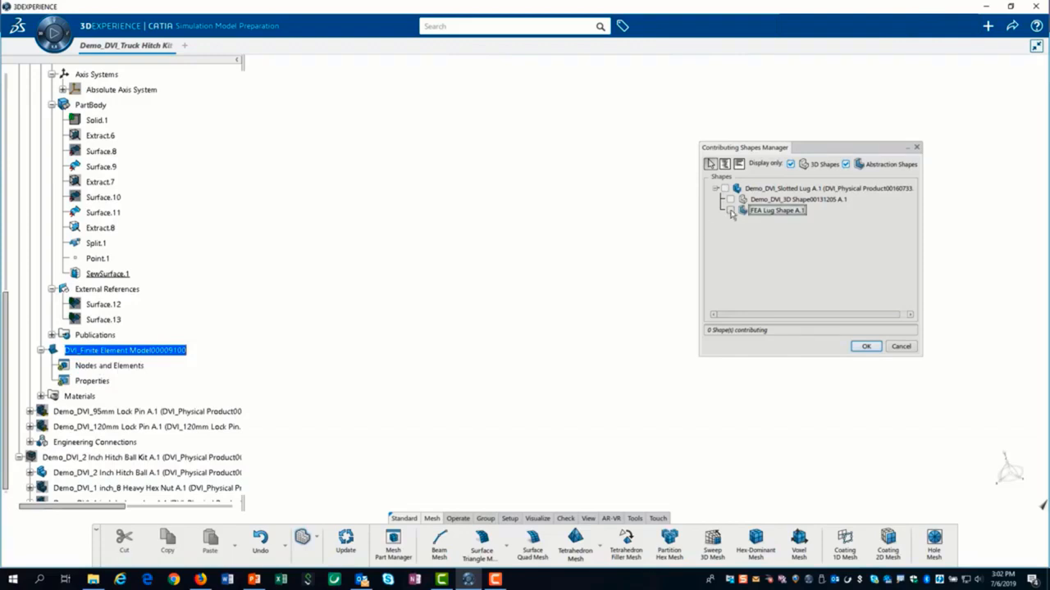
left_click(865, 346)
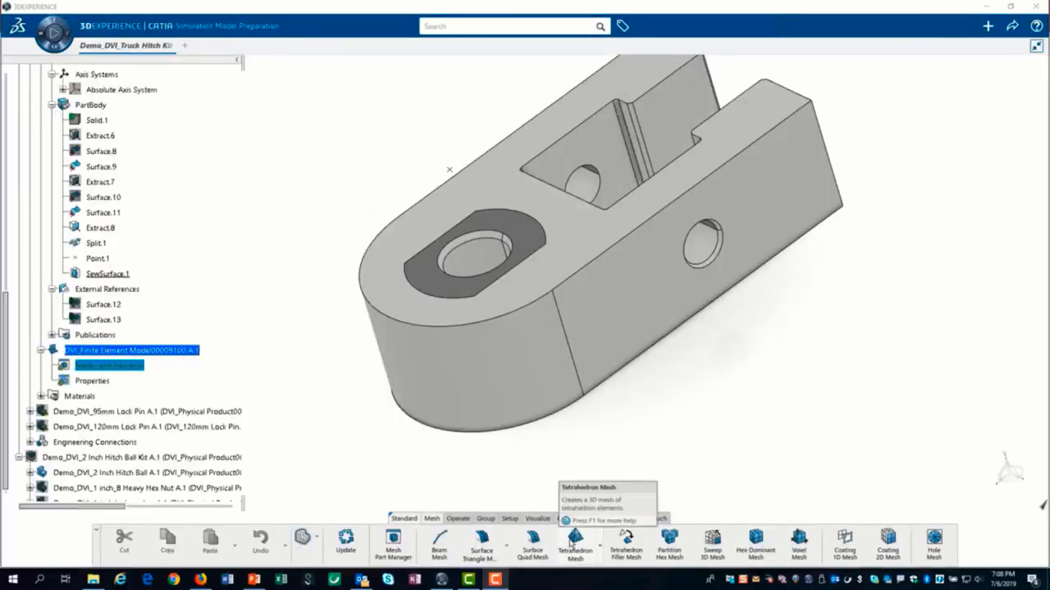
Step: Generate a quadratic tetrahedron mesh on the lug's PartBody with its size and sag initialized from the geometry
left_click(573, 542)
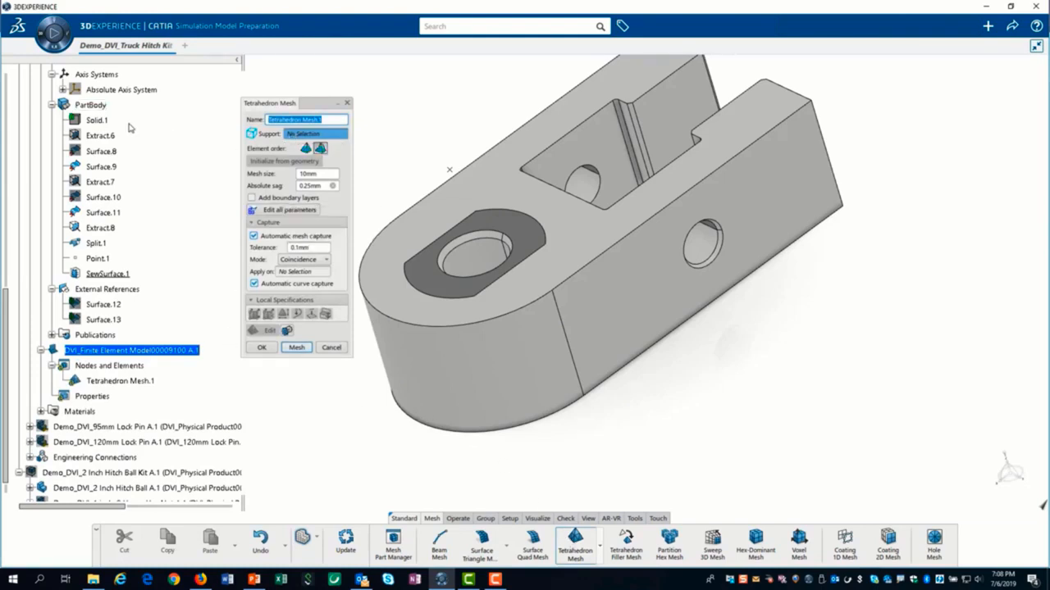
left_click(91, 105)
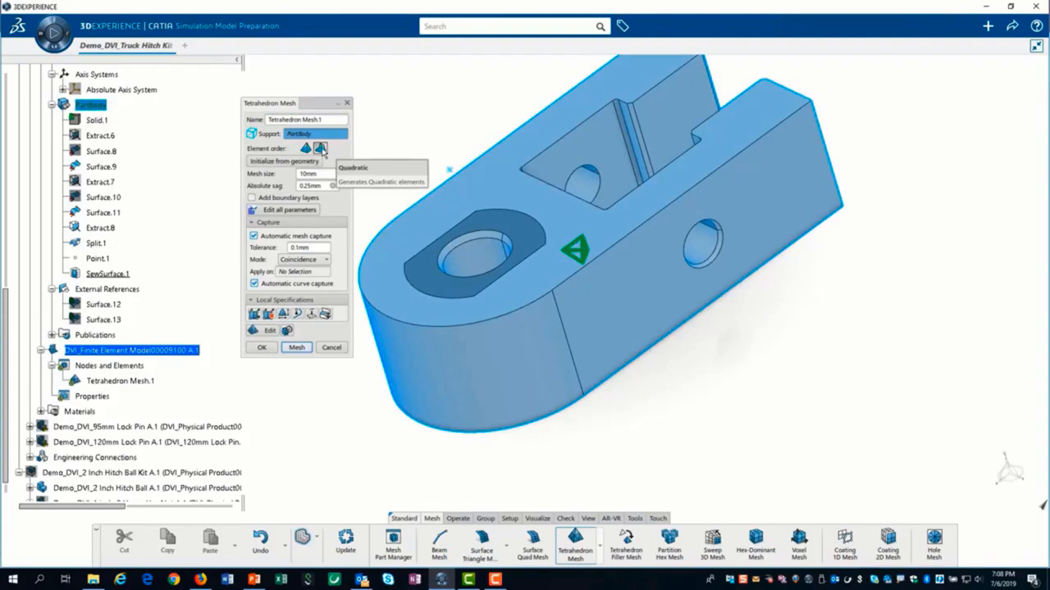
left_click(285, 161)
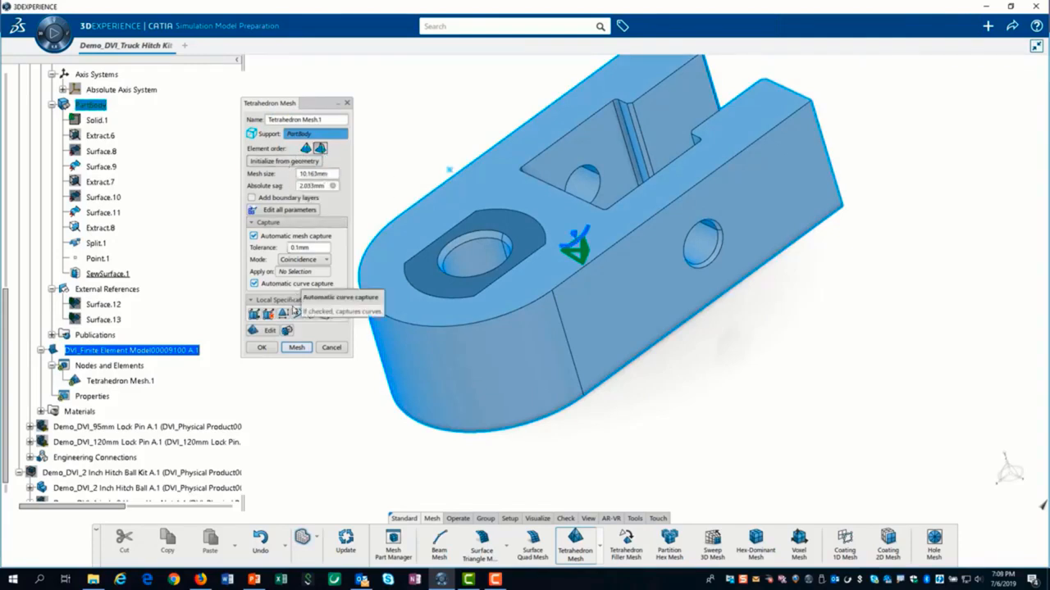
left_click(296, 348)
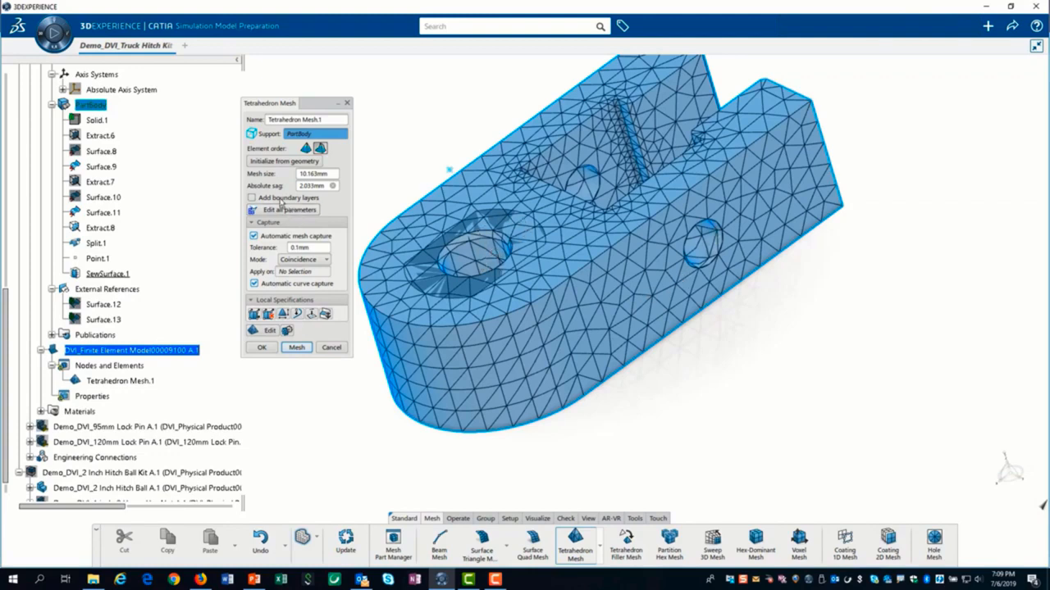
Step: Set the tetrahedron mesh size to 9.5 mm and the absolute sag to 0.25 mm, regenerate the mesh and inspect it
double_click(304, 174)
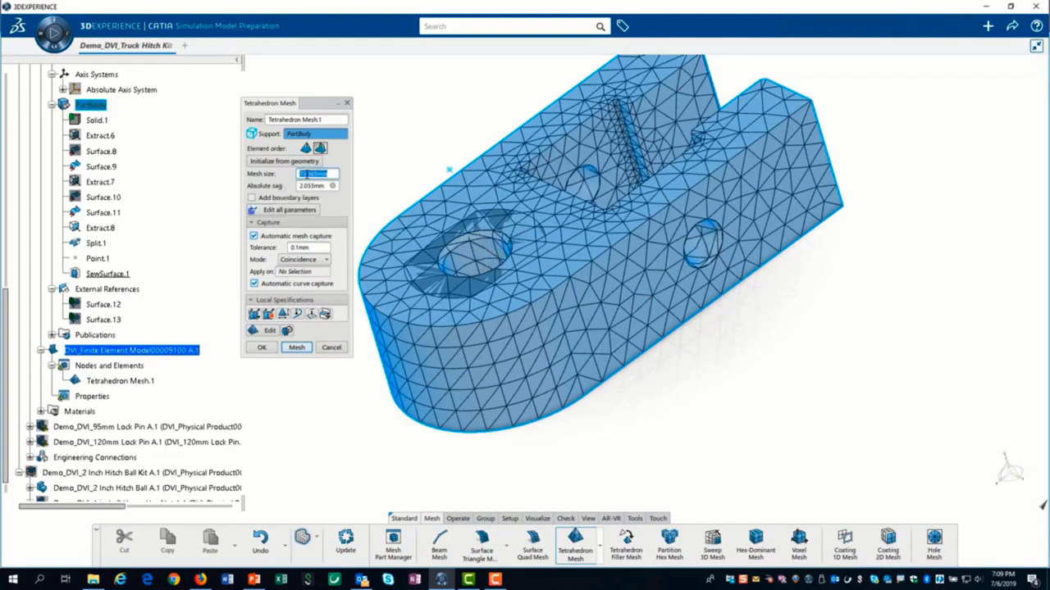
type("9.5")
left_click(304, 186)
type(".25")
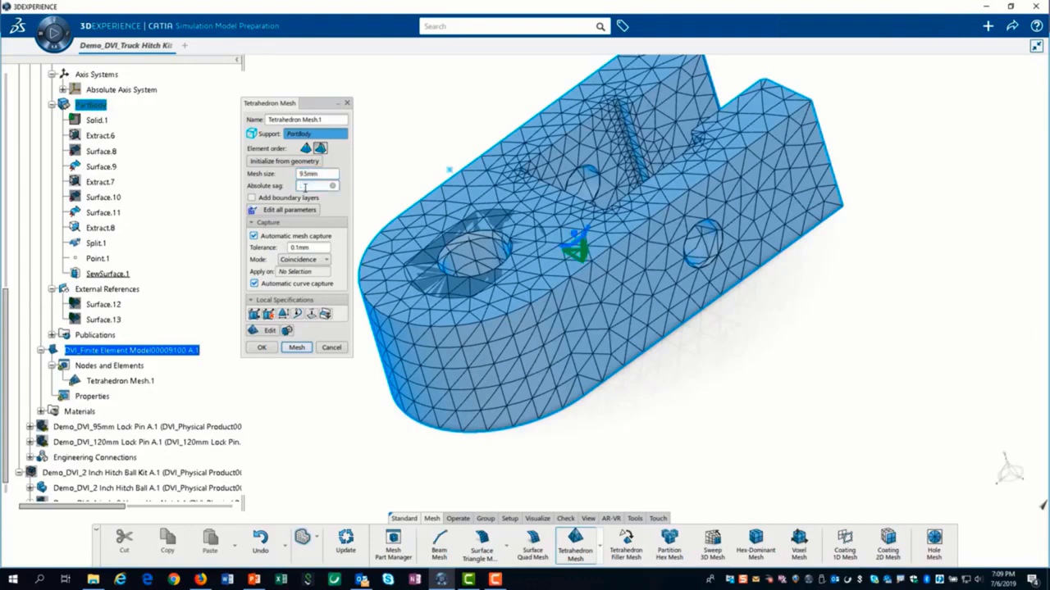
left_click(295, 347)
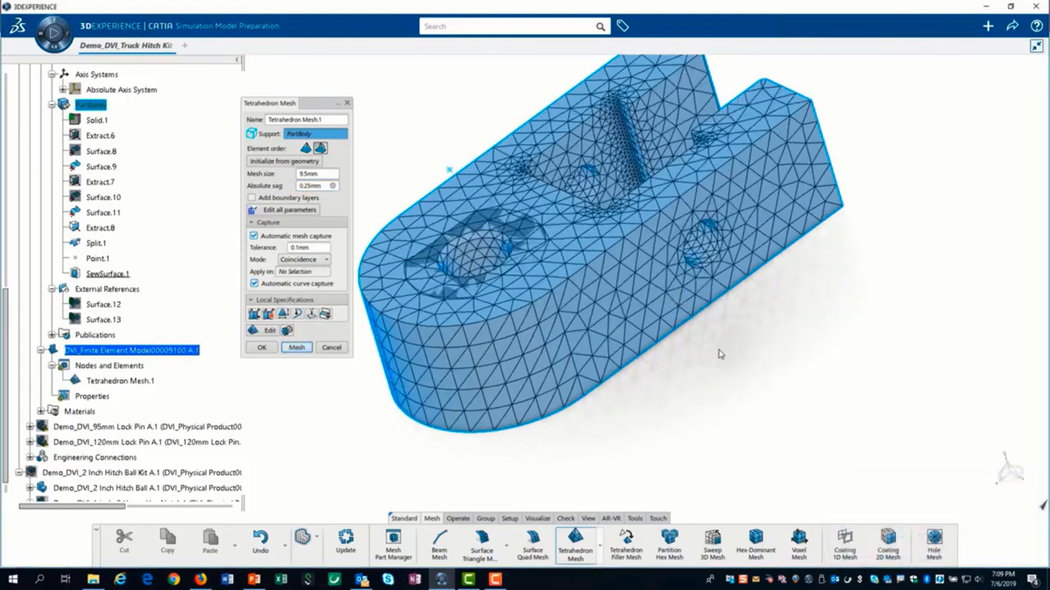
middle_click_drag(718, 355, 762, 319)
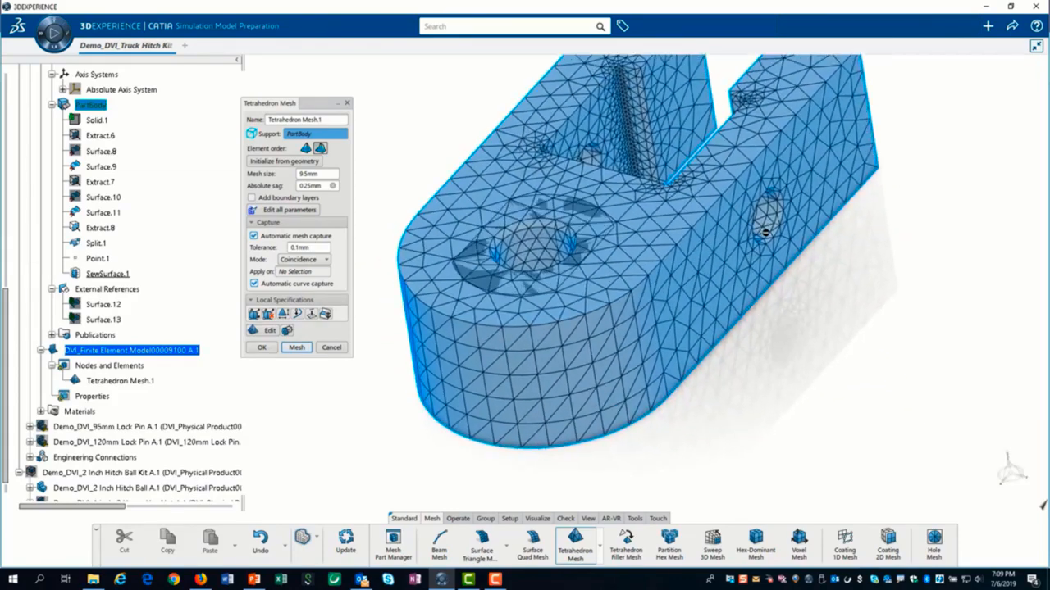
middle_click_drag(769, 241, 733, 254)
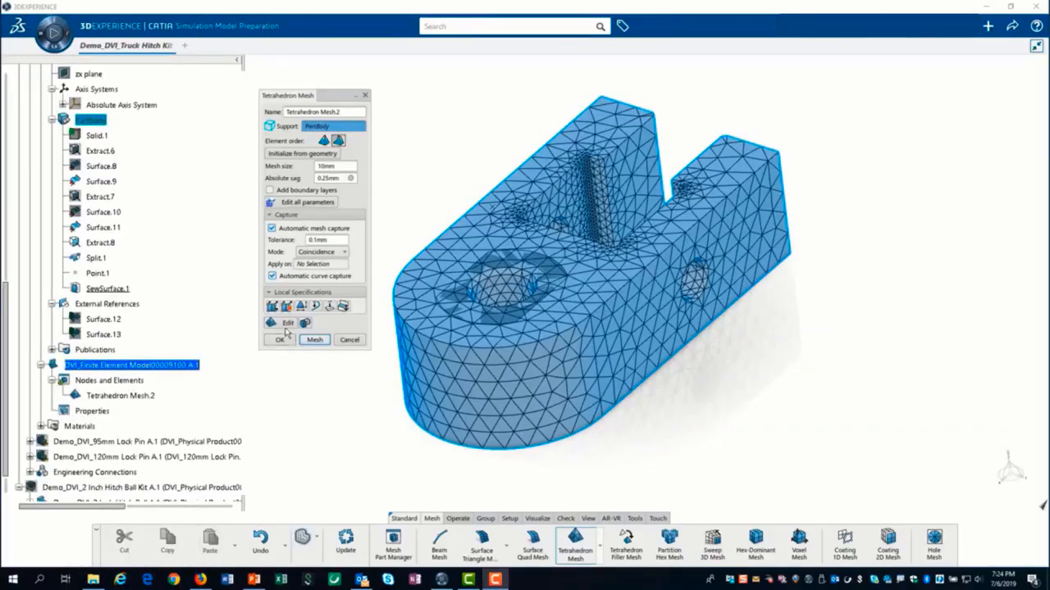
Step: Hide the Split.1 surface and open Tetrahedron Mesh.2 for detailed mesh editing
right_click(97, 243)
left_click(133, 289)
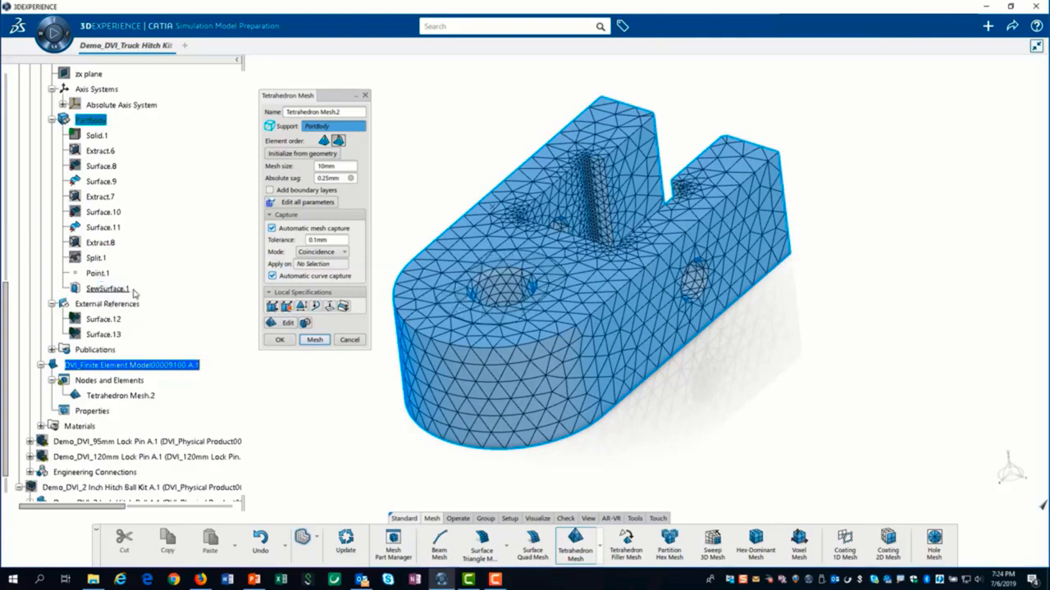
left_click(286, 324)
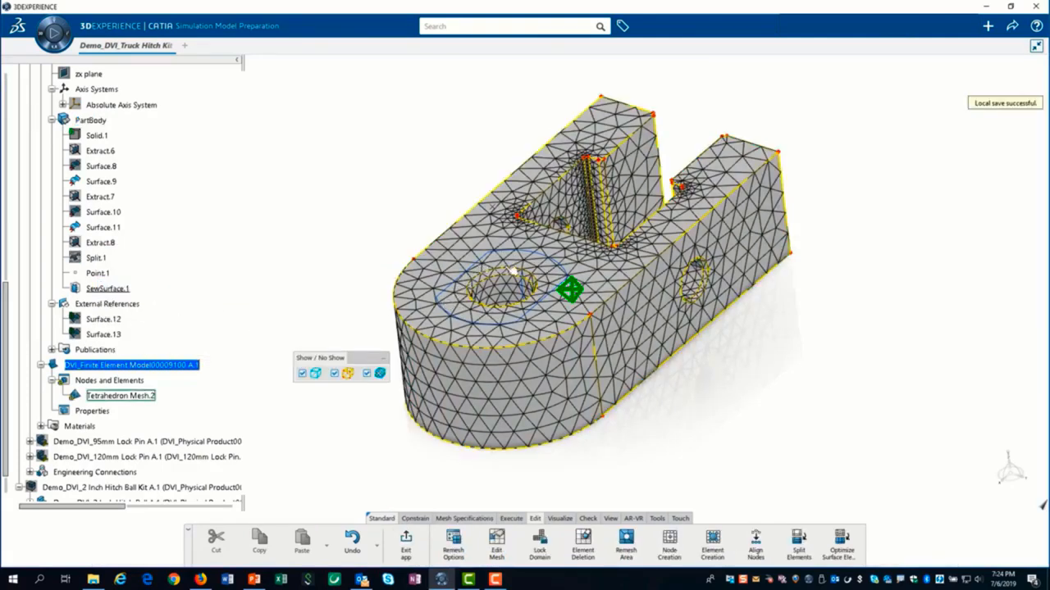
Step: Constrain the mesh to the contact patch's straight edge opposite the green mesh symbol and turn off the mesh display
middle_click_drag(520, 281, 507, 232)
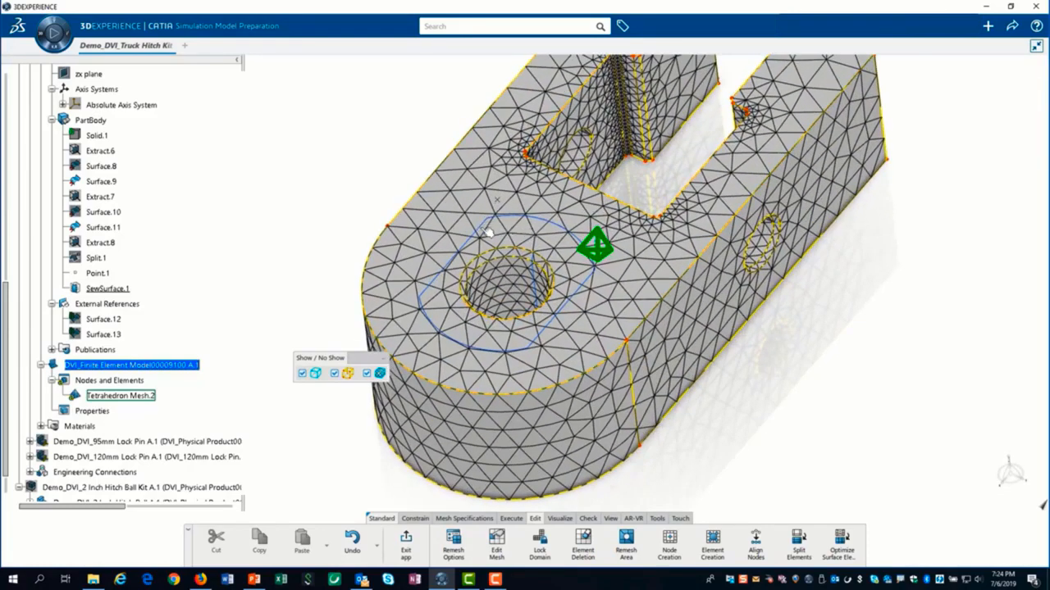
left_click(486, 233)
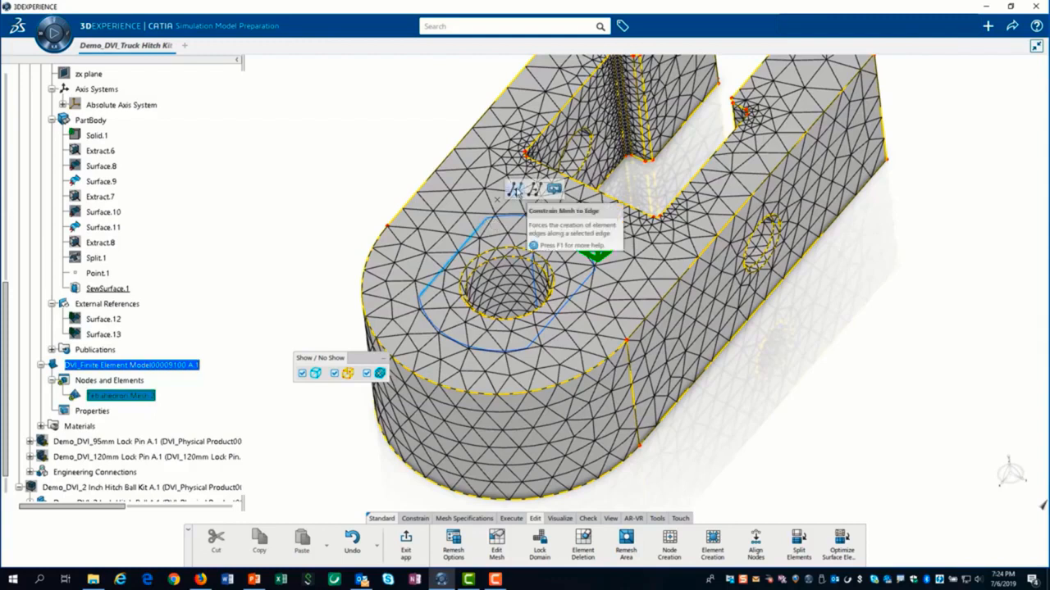
left_click(367, 374)
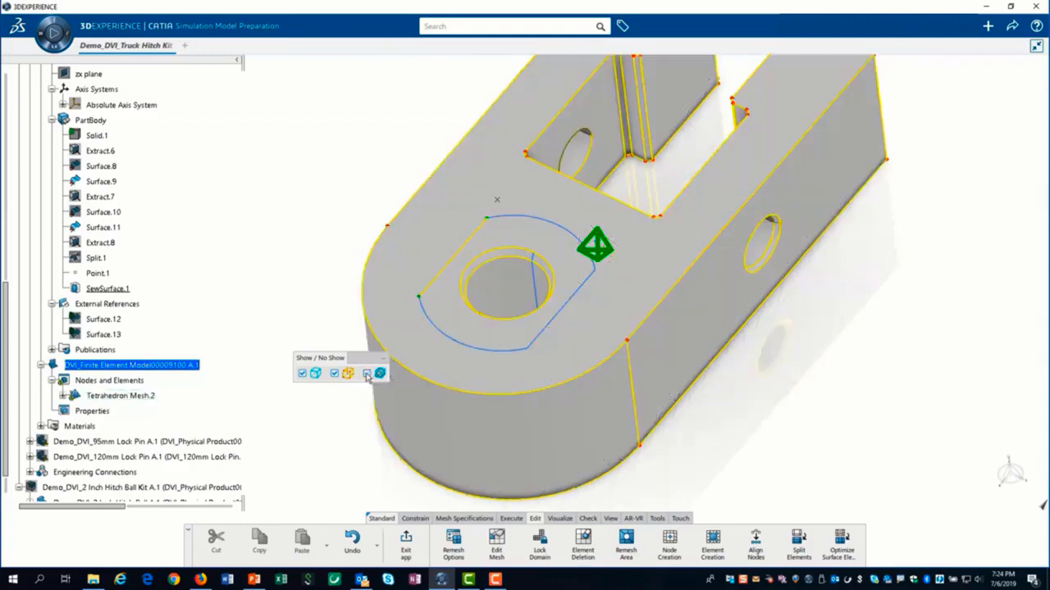
Step: Constrain the mesh to both segments of the contact patch's curved edge nearest the lug's rounded end
left_click(460, 344)
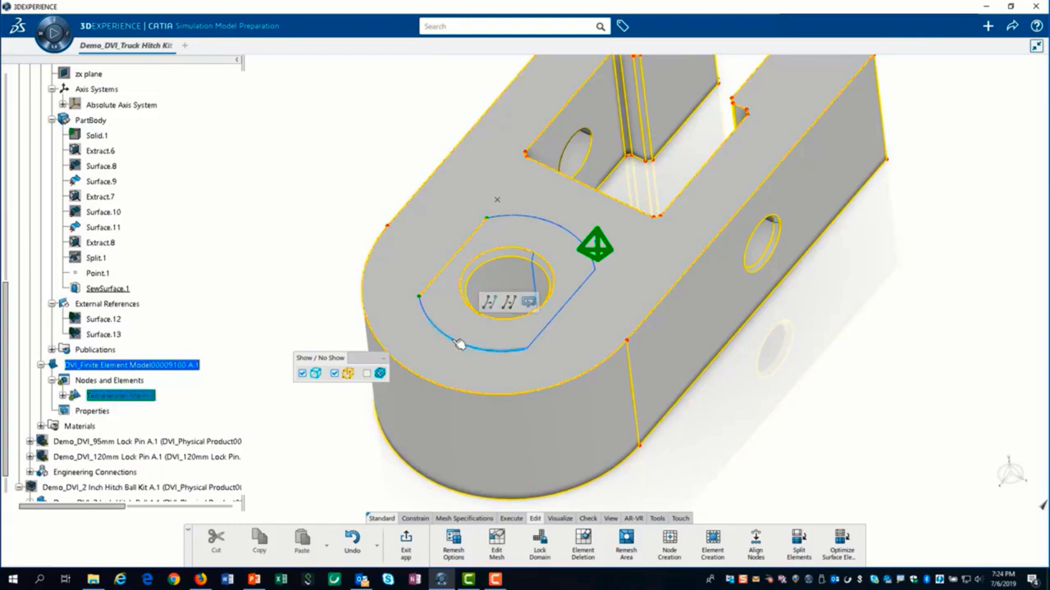
left_click(489, 304)
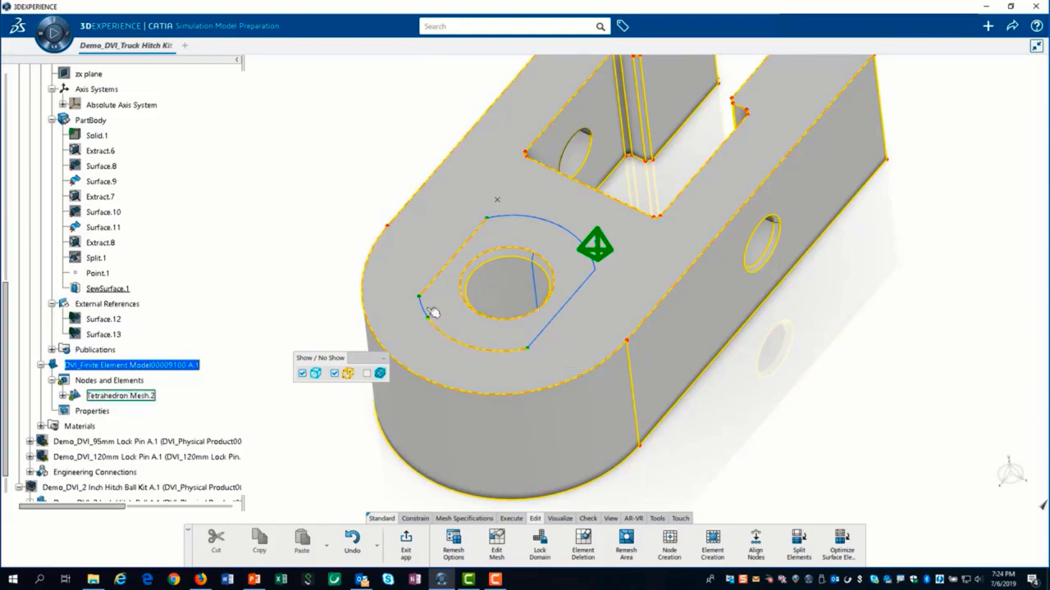
left_click(425, 308)
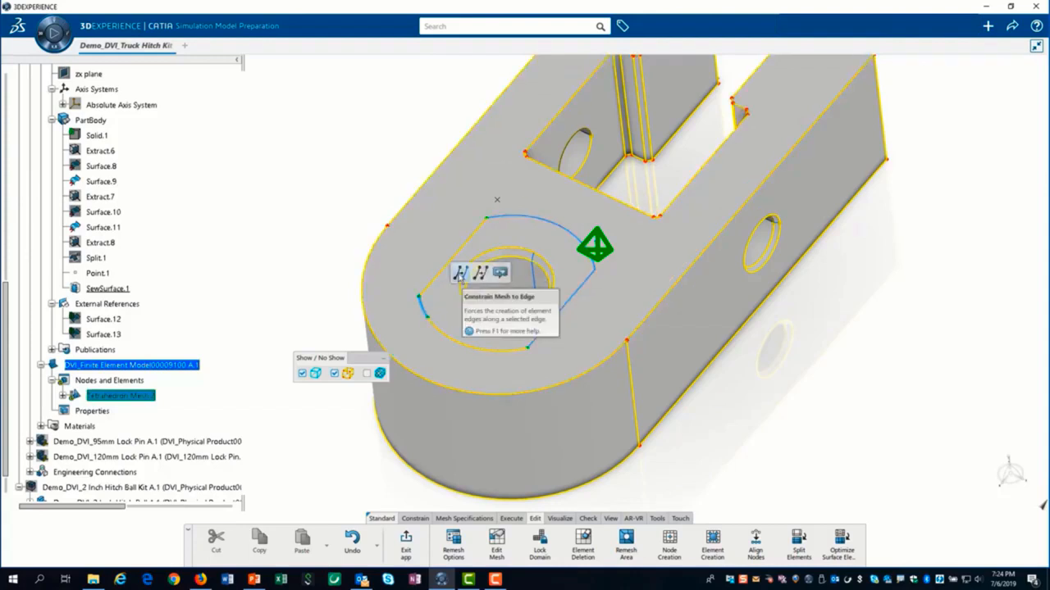
left_click(461, 273)
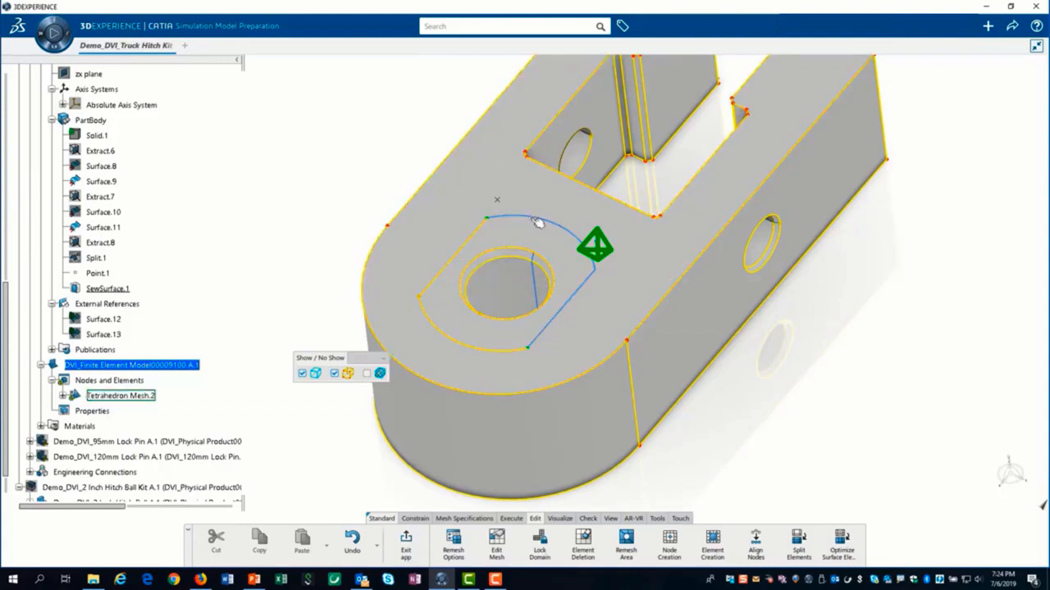
Step: Constrain the mesh to the contact patch's curved edge segments nearest the slot and to its remaining straight edge
left_click(537, 223)
left_click(566, 180)
left_click(598, 266)
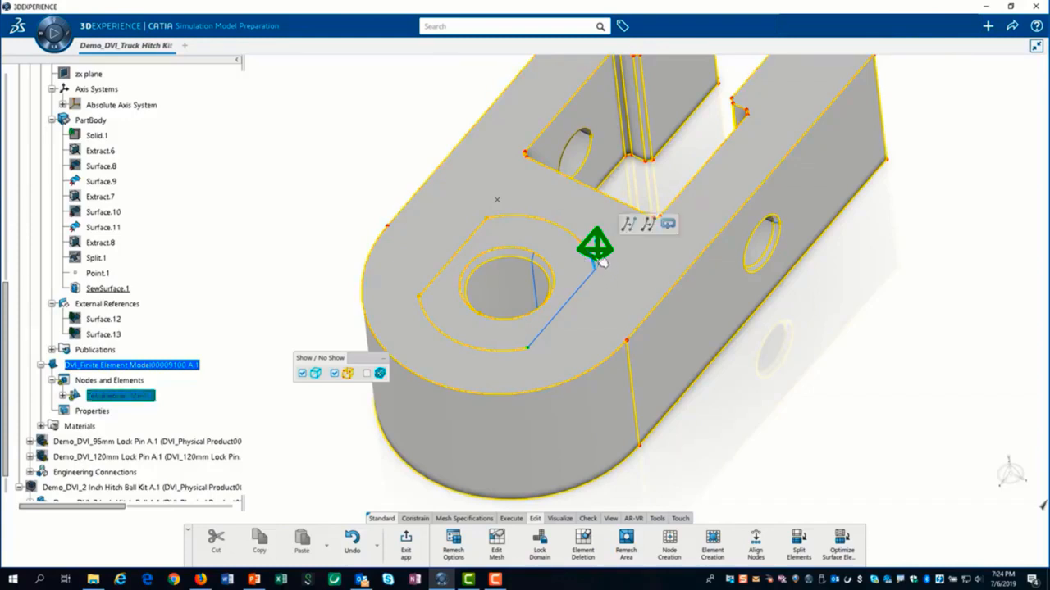
left_click(628, 224)
left_click(569, 302)
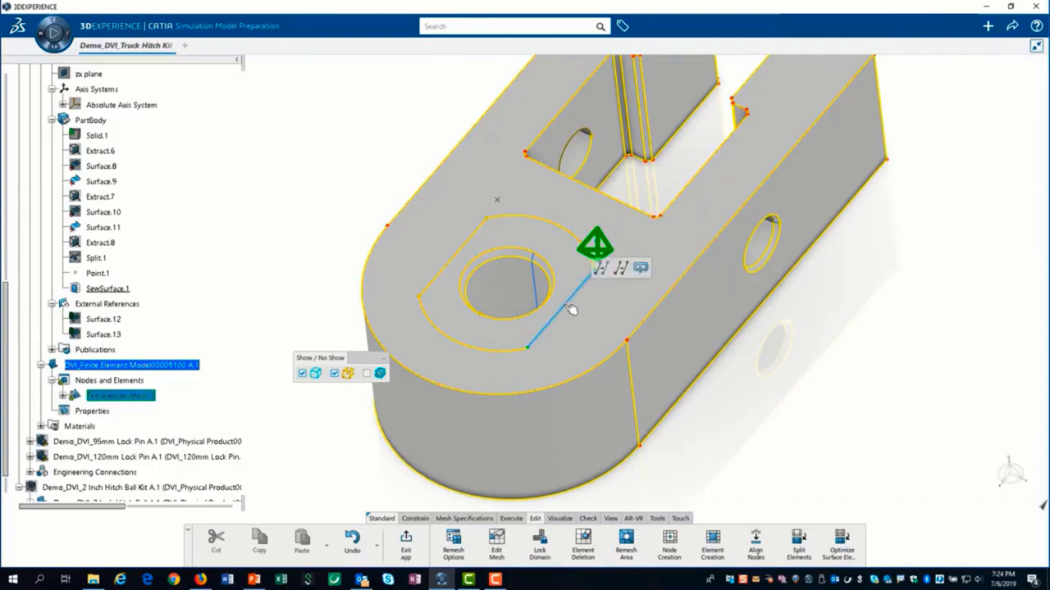
left_click(567, 308)
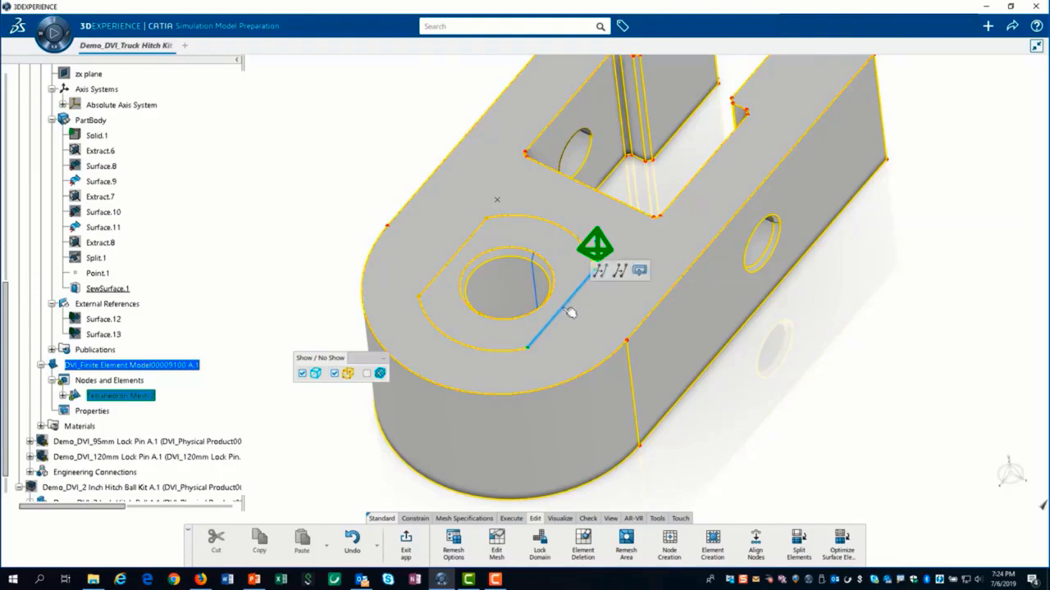
left_click(597, 272)
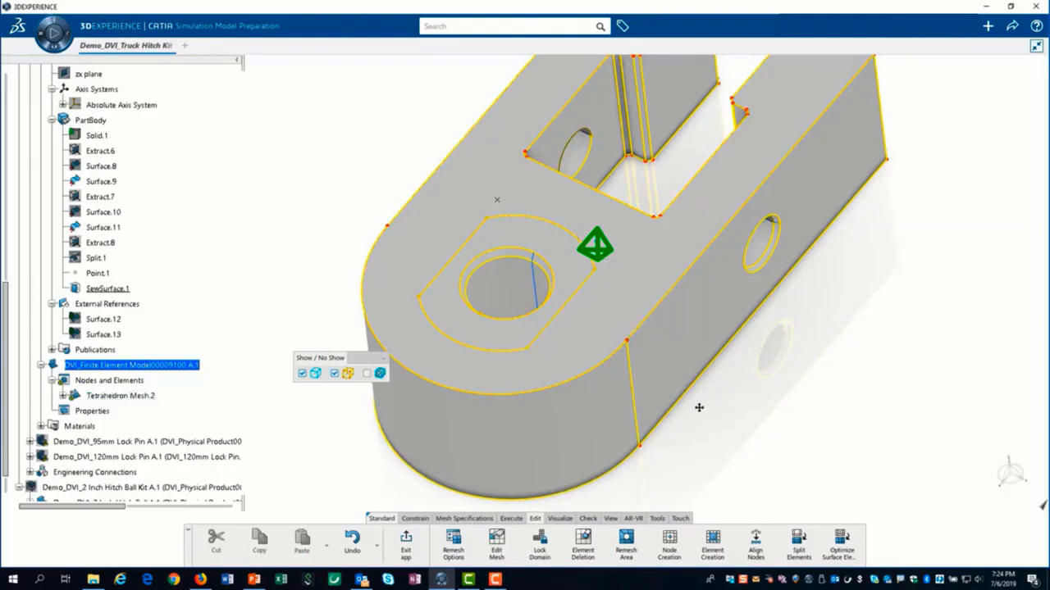
Step: Constrain the mesh to the surface split edge inside each of the lug's two side pin holes
middle_click_drag(698, 407, 618, 303)
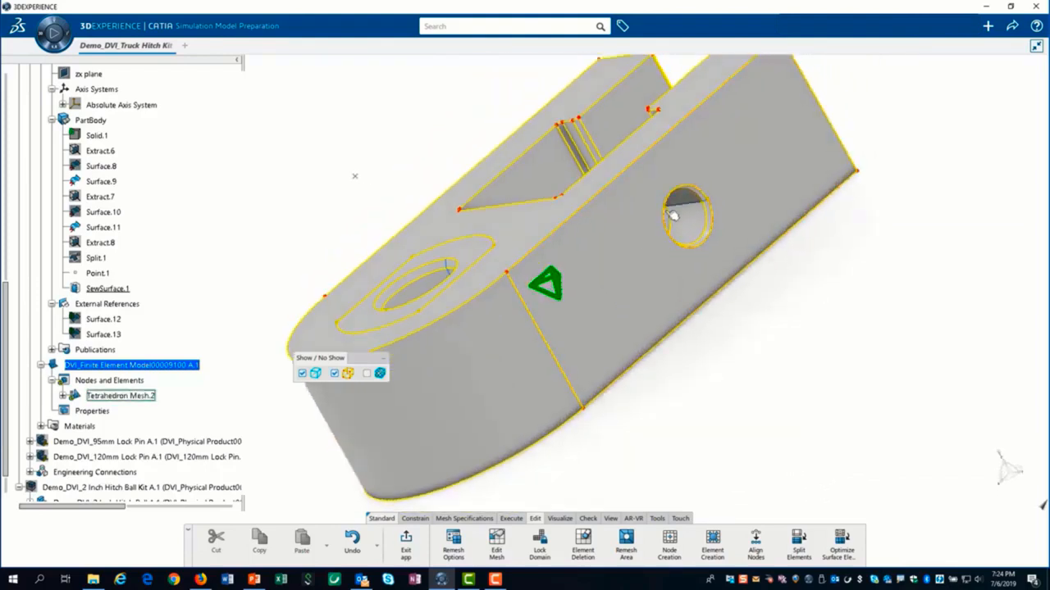
left_click(696, 205)
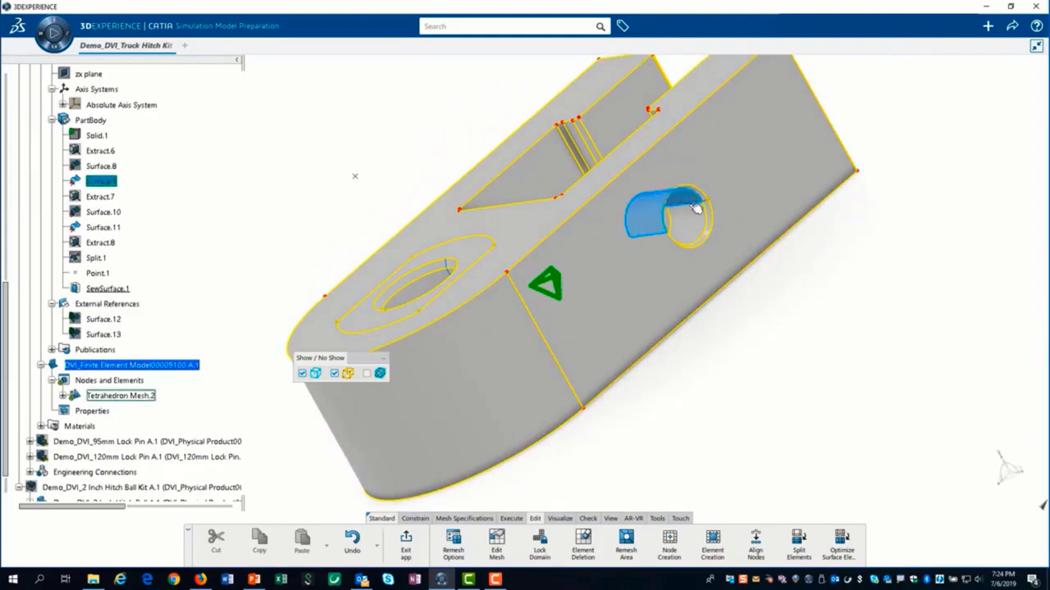
left_click(727, 172)
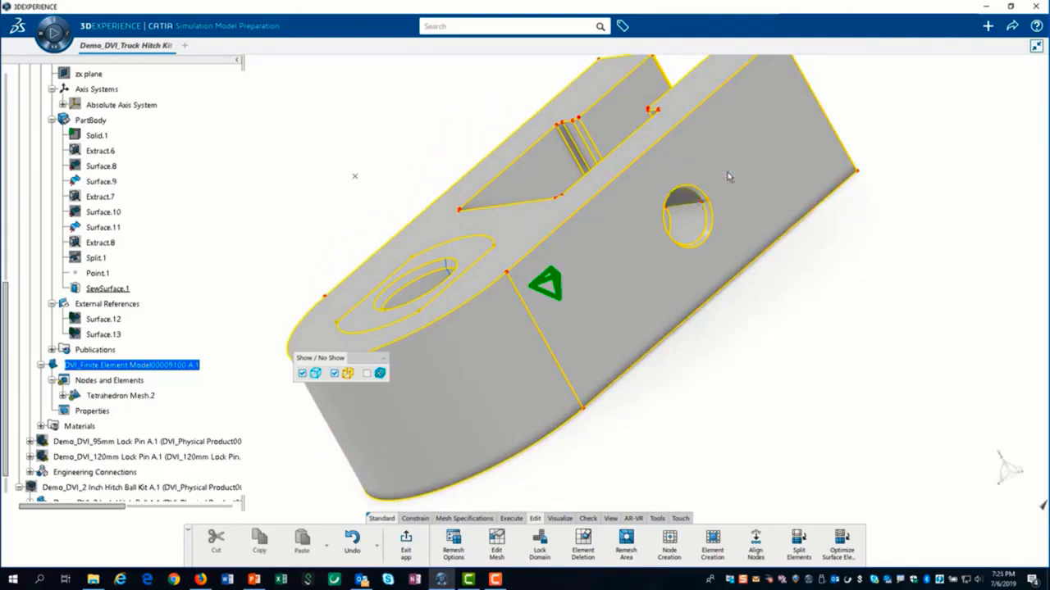
middle_click_drag(616, 193, 487, 169)
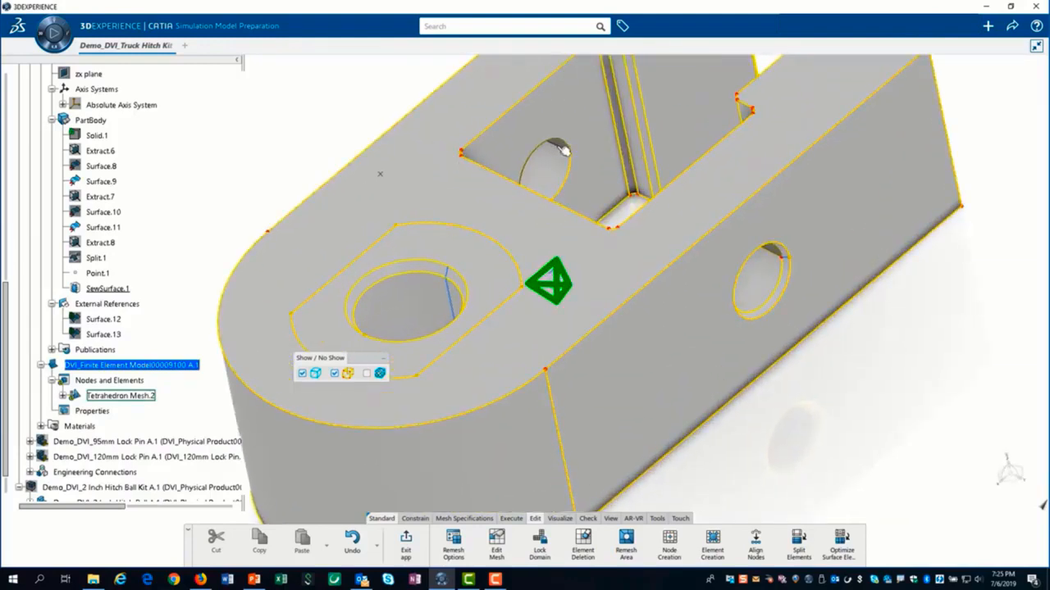
left_click(561, 150)
left_click(596, 111)
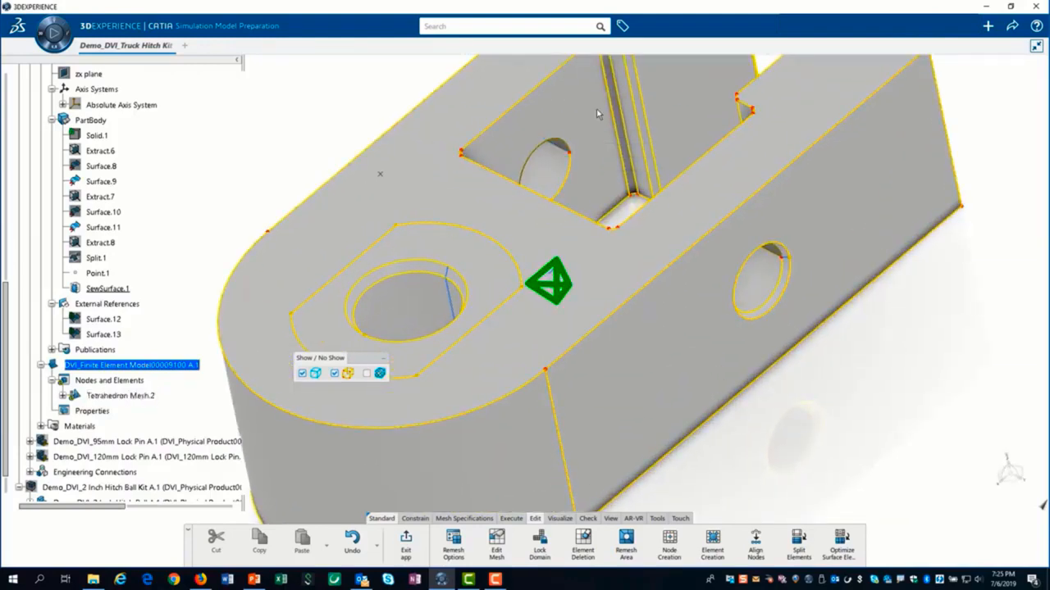
Step: Redisplay the mesh, finish the mesh editing session, and update the edited mesh part
left_click(368, 373)
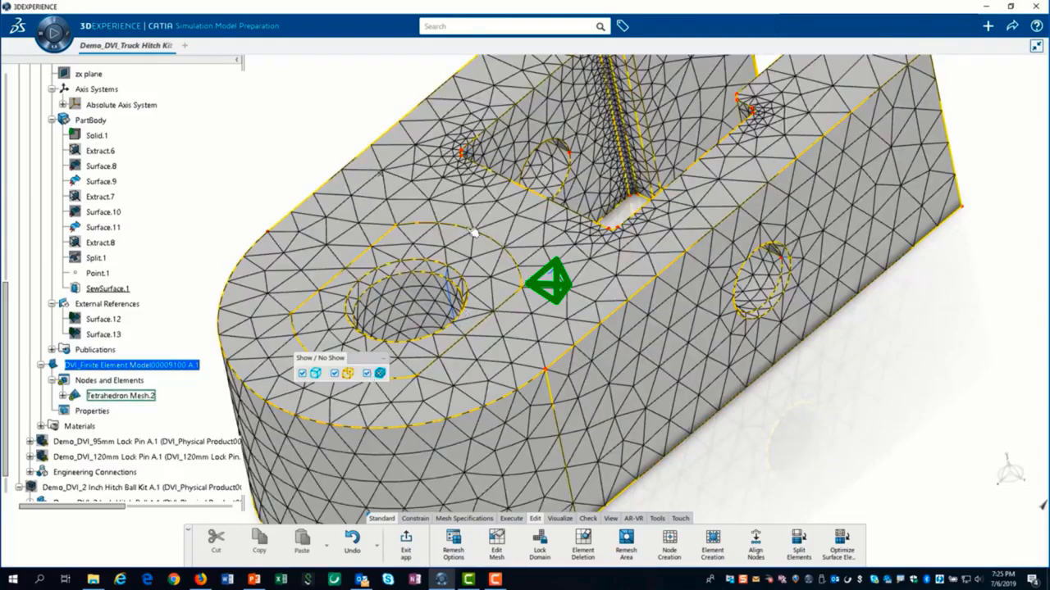
middle_click_drag(545, 356, 510, 413)
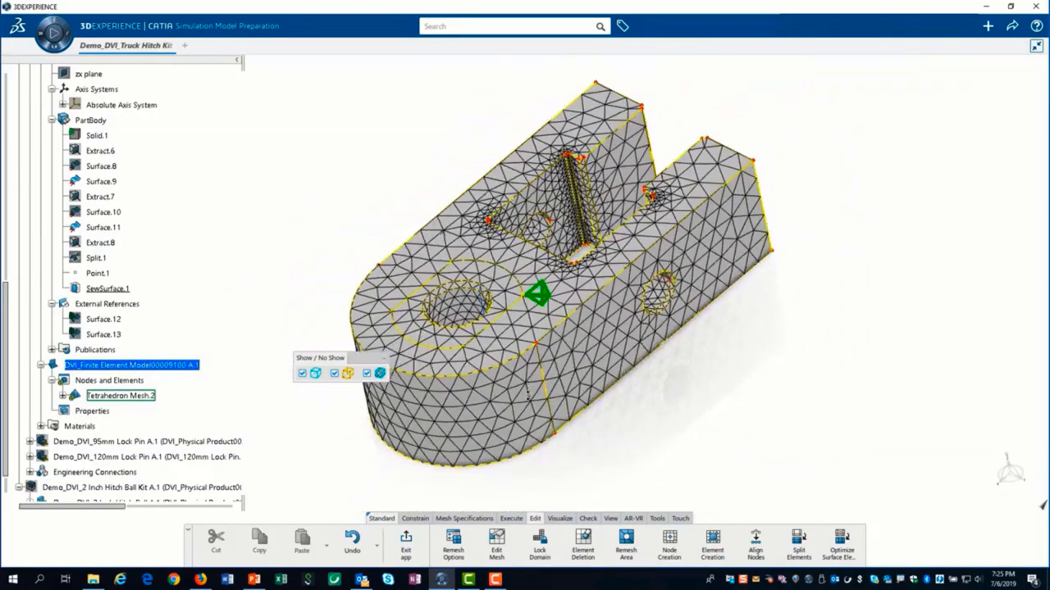
left_click(406, 543)
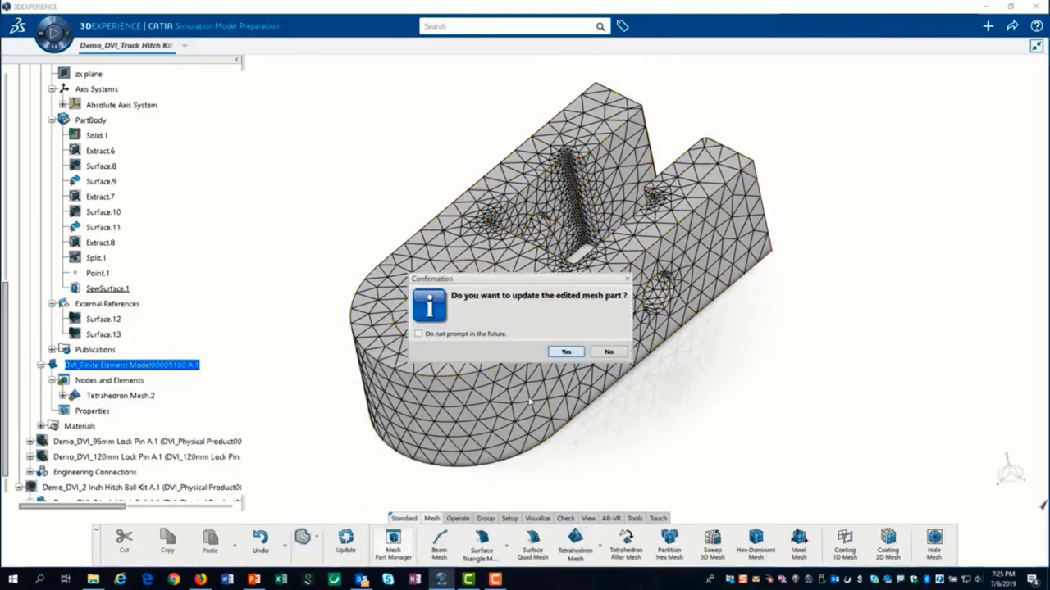
left_click(566, 351)
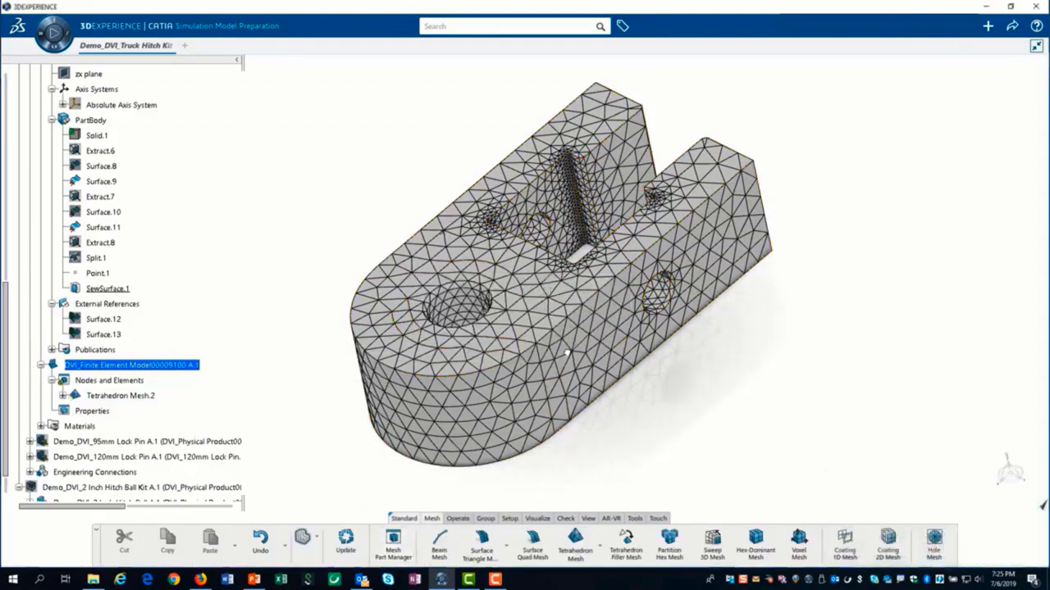
left_click(345, 539)
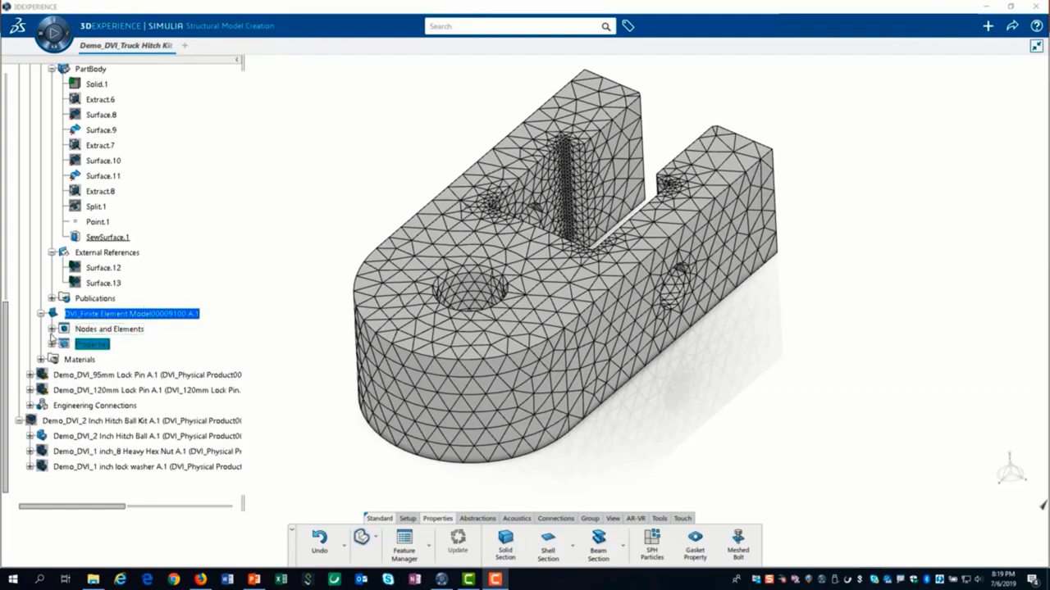
Step: Expand the finite element model's nodes and elements and open Tetrahedron Mesh.2 for editing
left_click(51, 329)
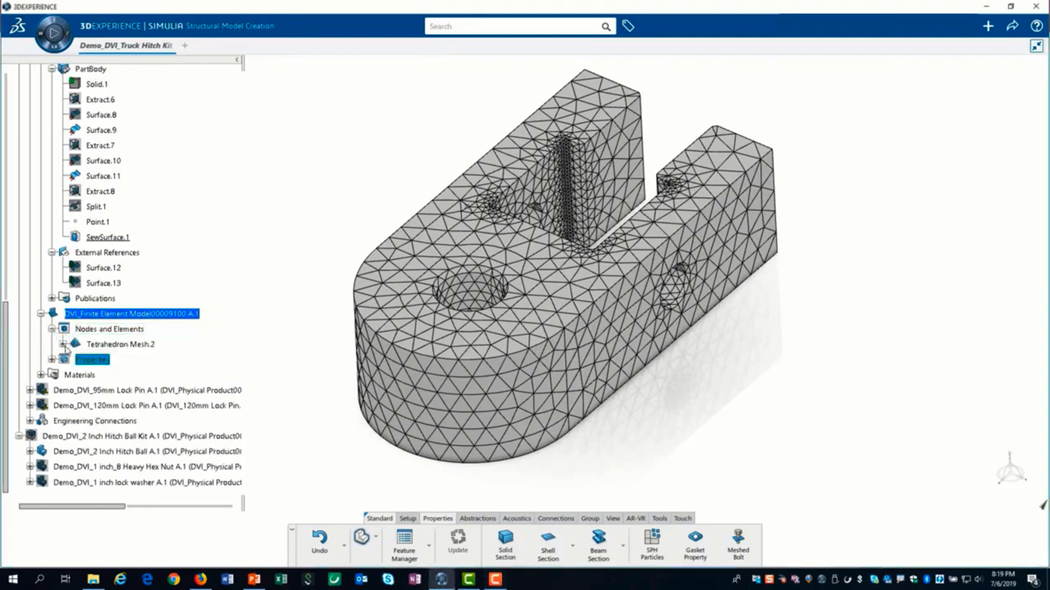
left_click(64, 344)
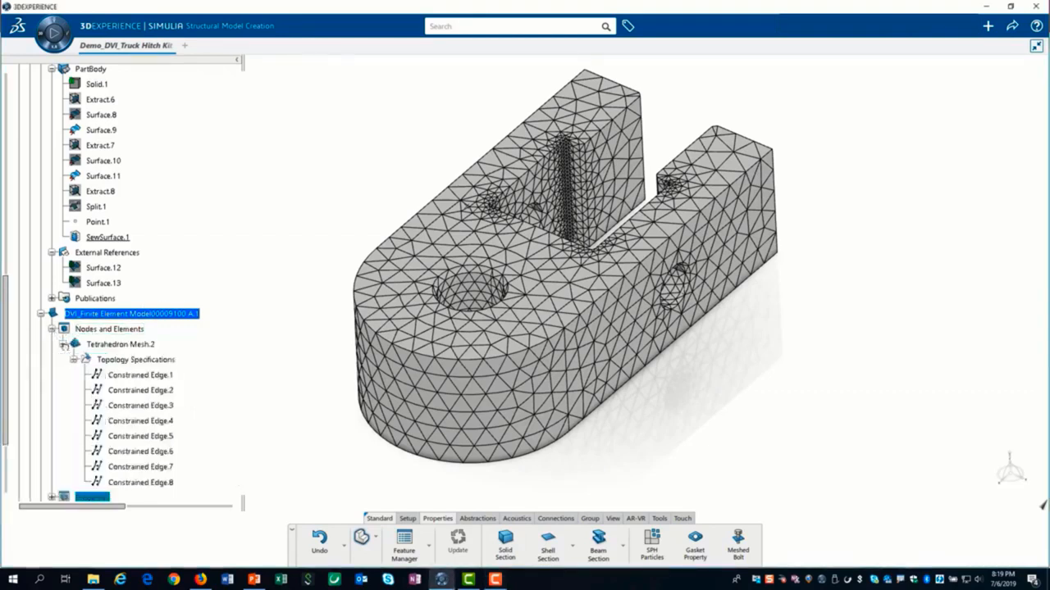
right_click(119, 346)
mouse_move(233, 383)
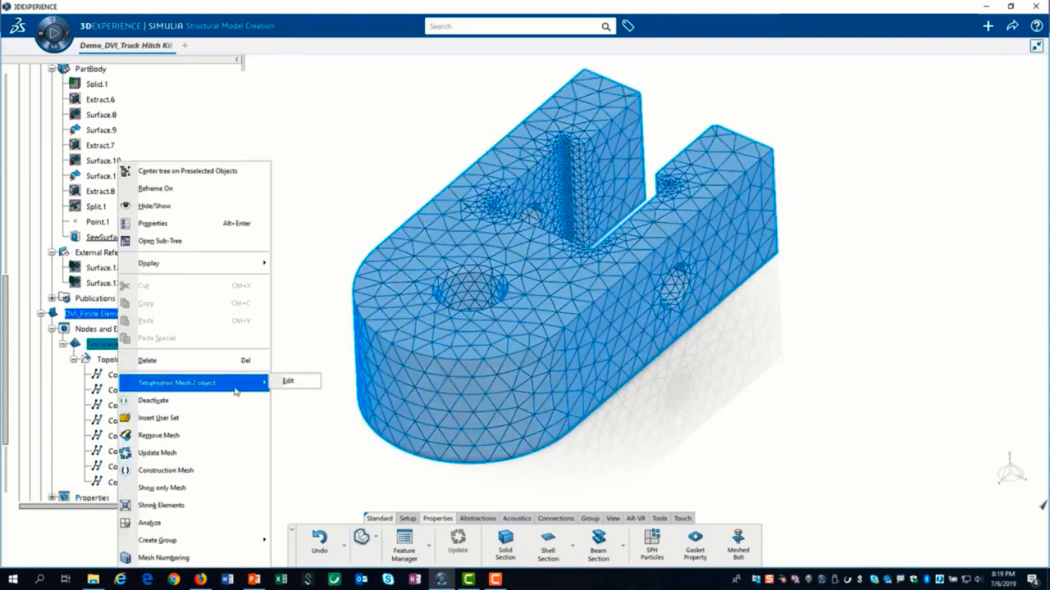
left_click(289, 382)
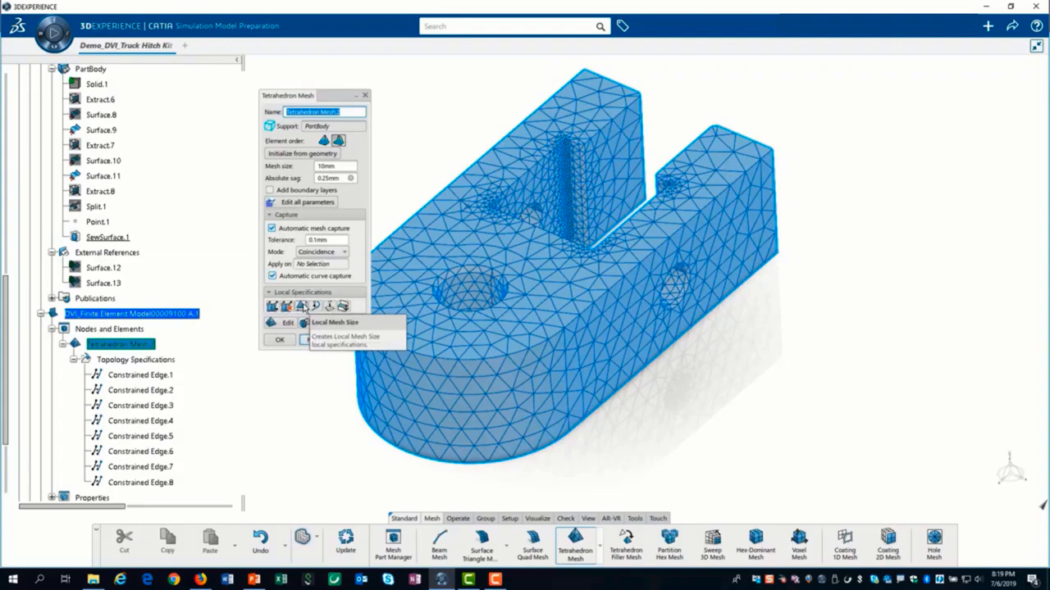
Step: Apply a 0.5 mm local mesh size to the four corner fillet faces of the lug's slot
left_click(302, 306)
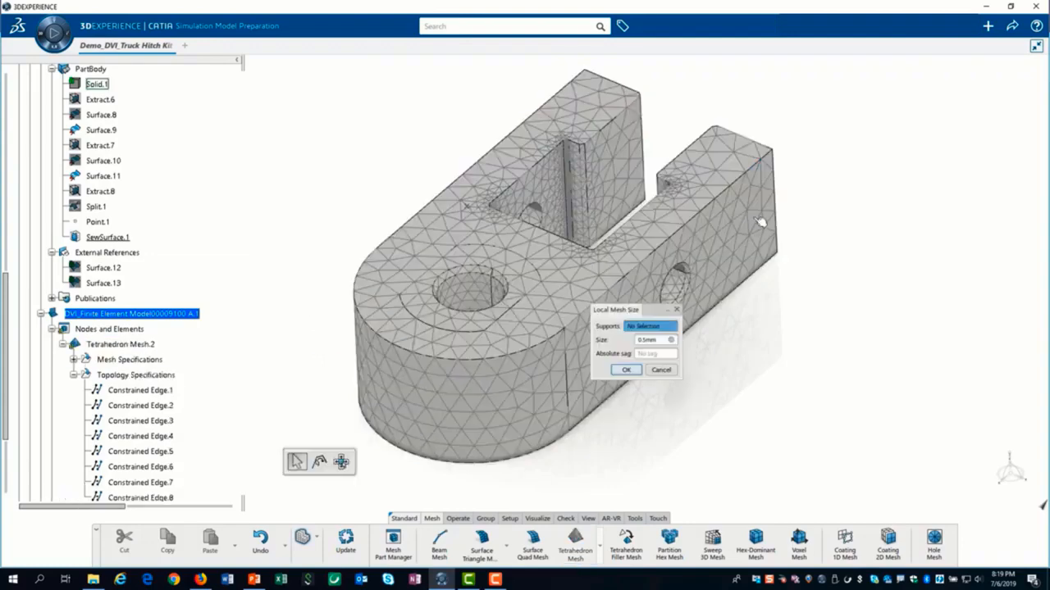
middle_click_drag(545, 281, 598, 237)
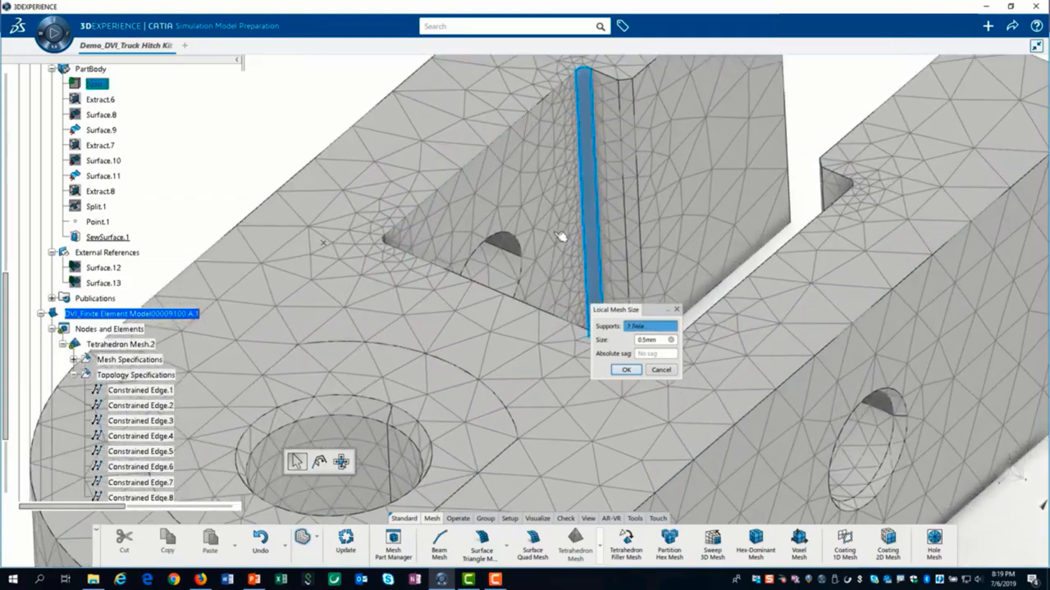
middle_click_drag(491, 182, 301, 227)
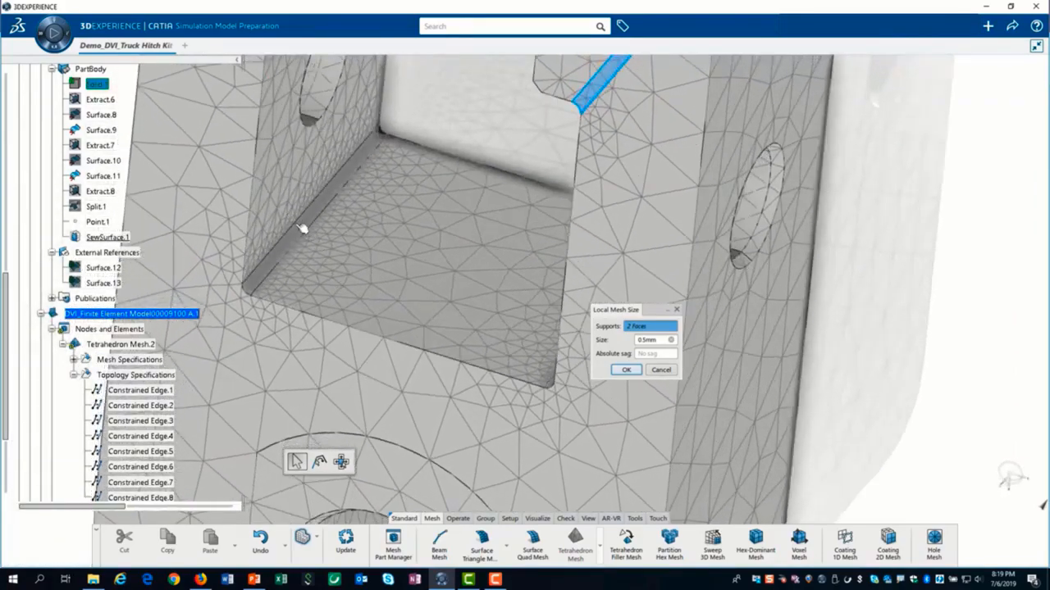
left_click(304, 232)
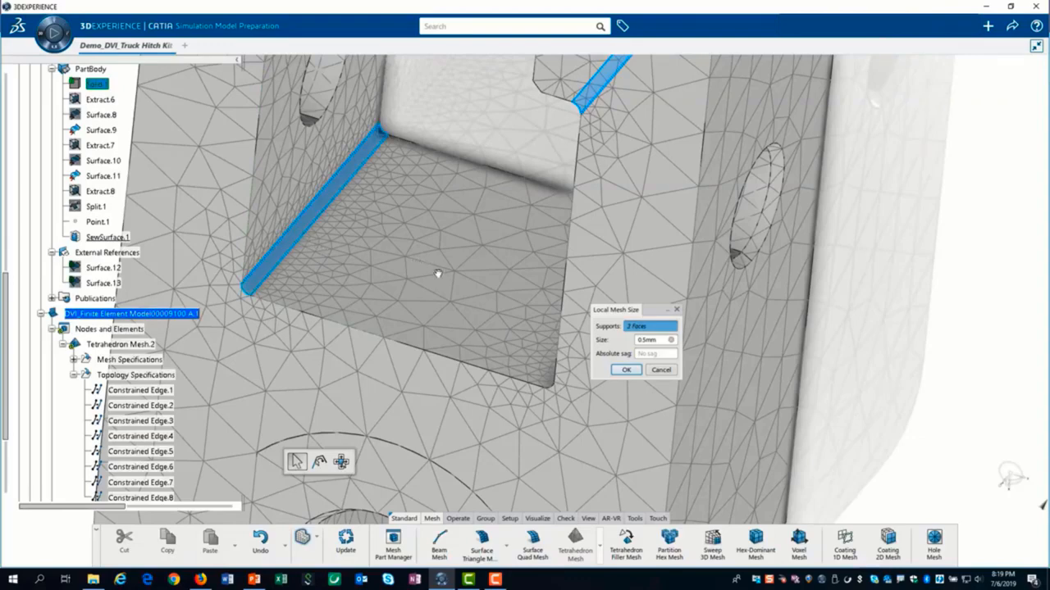
middle_click_drag(437, 274, 566, 279)
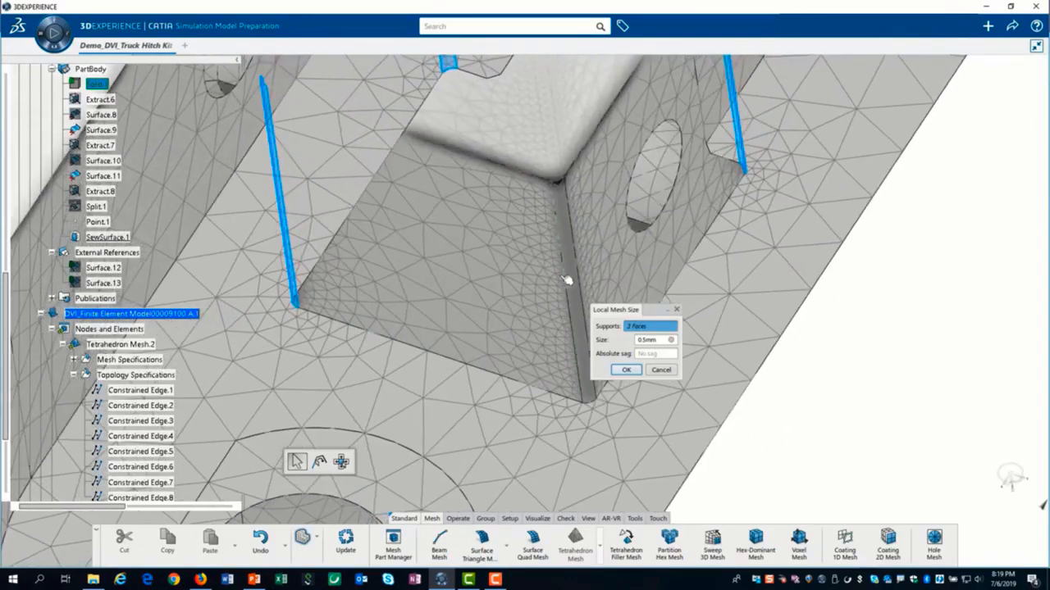
left_click(576, 279)
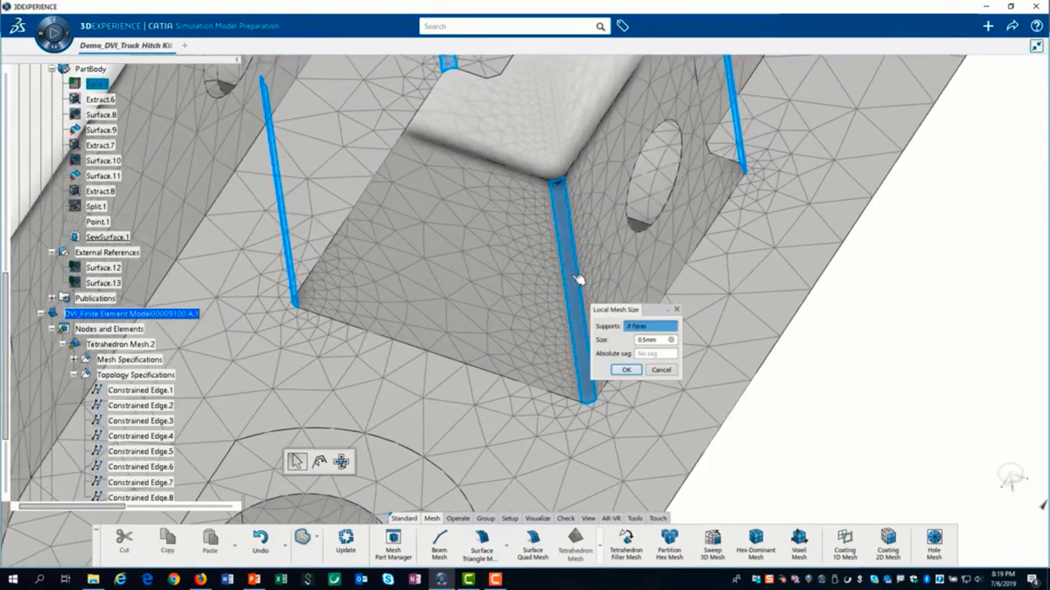
left_click(626, 370)
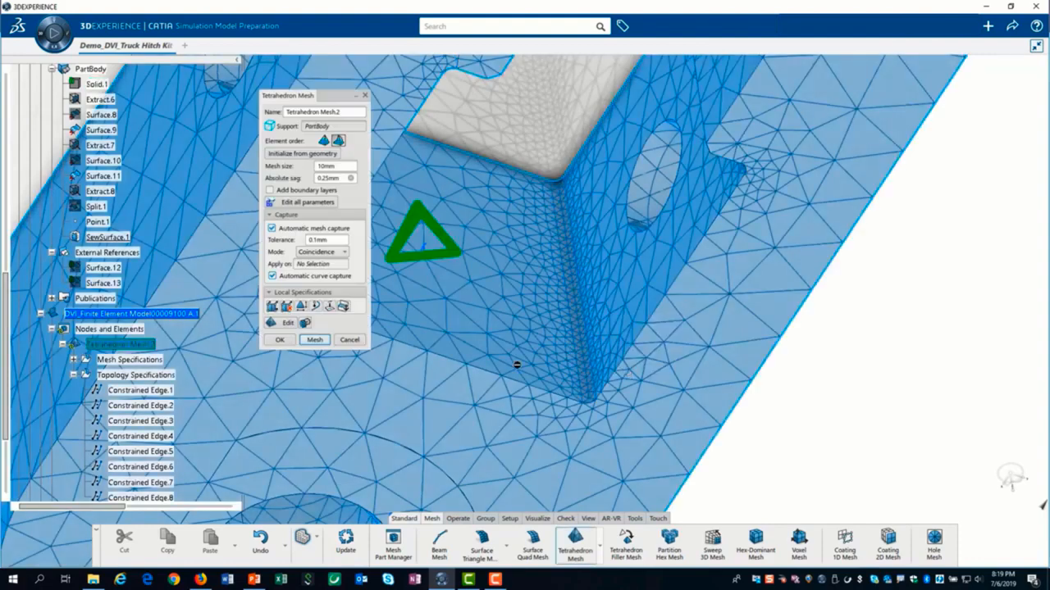
Step: Regenerate the tetrahedron mesh with the local refinement, accept its definition, and update the model
left_click(317, 342)
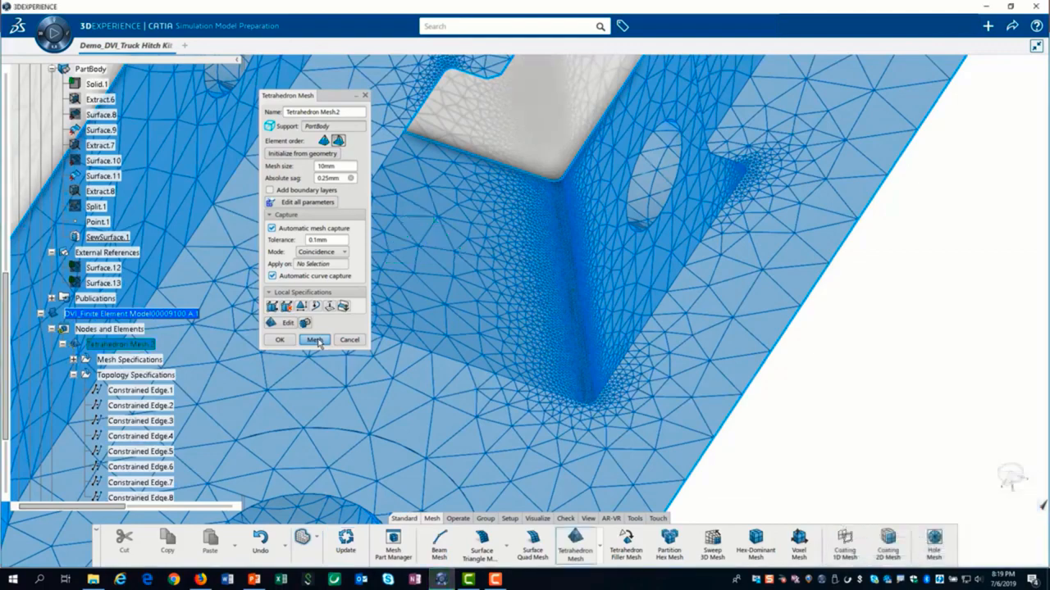
scroll(536, 317, "down", 5)
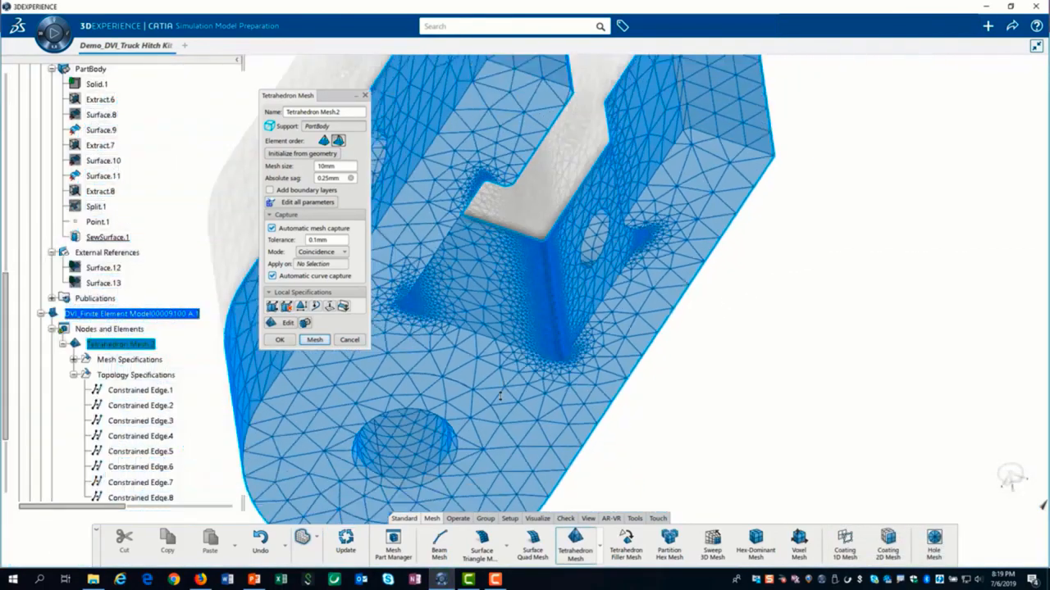
middle_click_drag(499, 397, 492, 104)
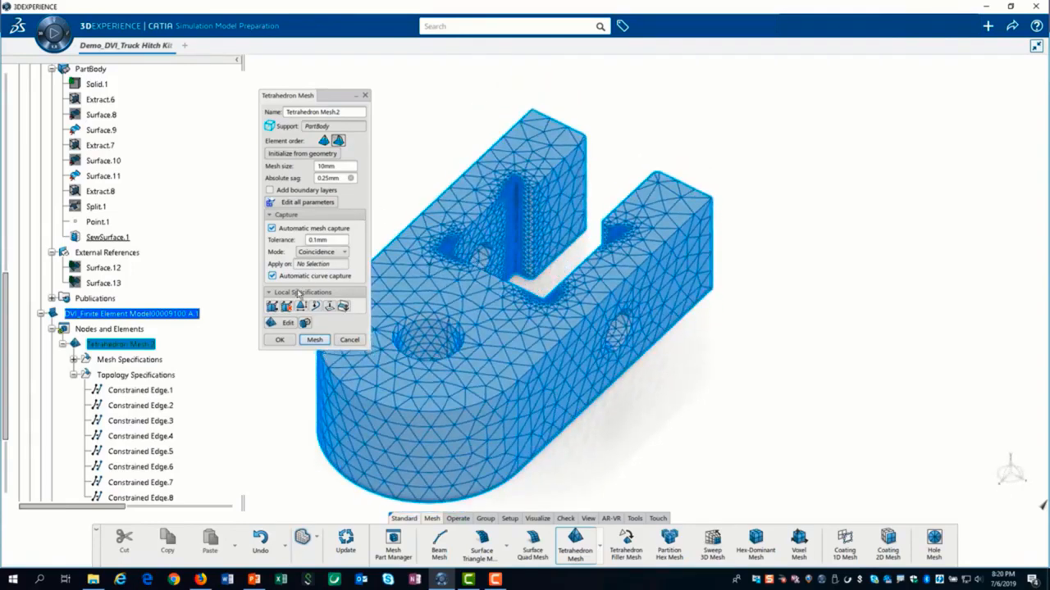
left_click(276, 340)
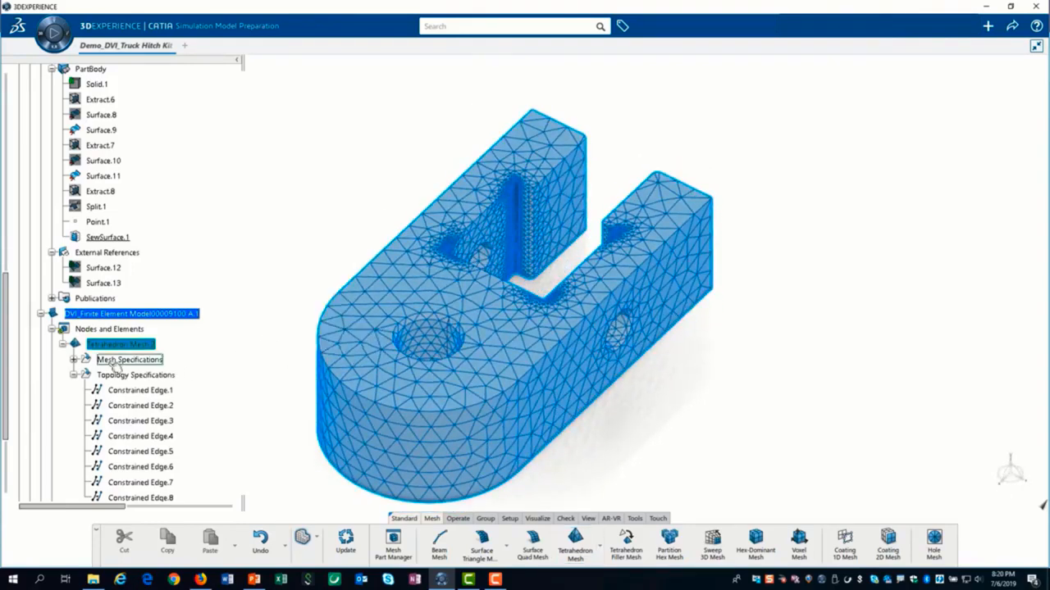
scroll(64, 351, "down", 1)
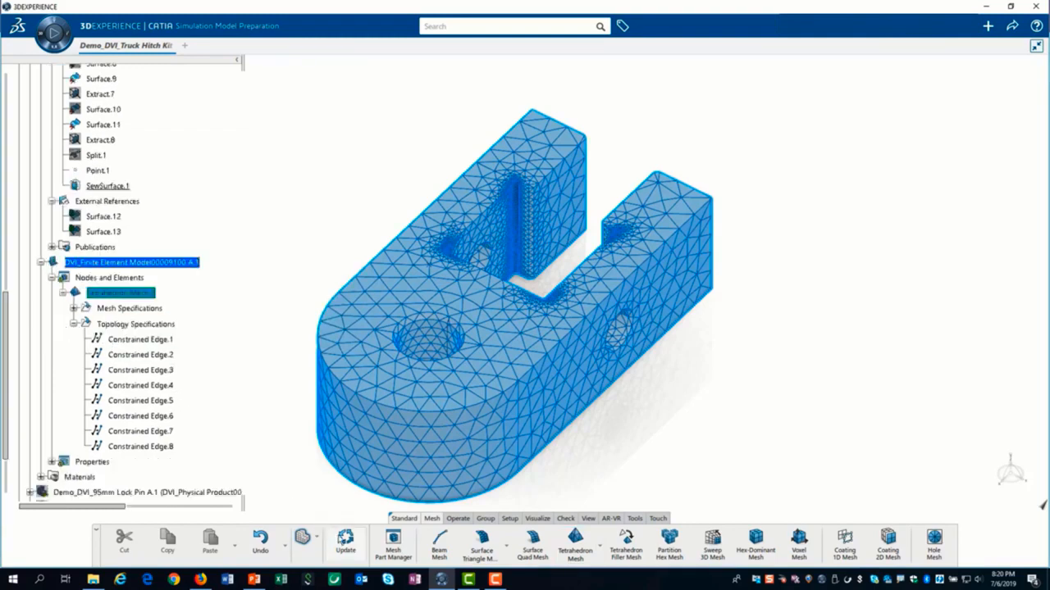
left_click(345, 537)
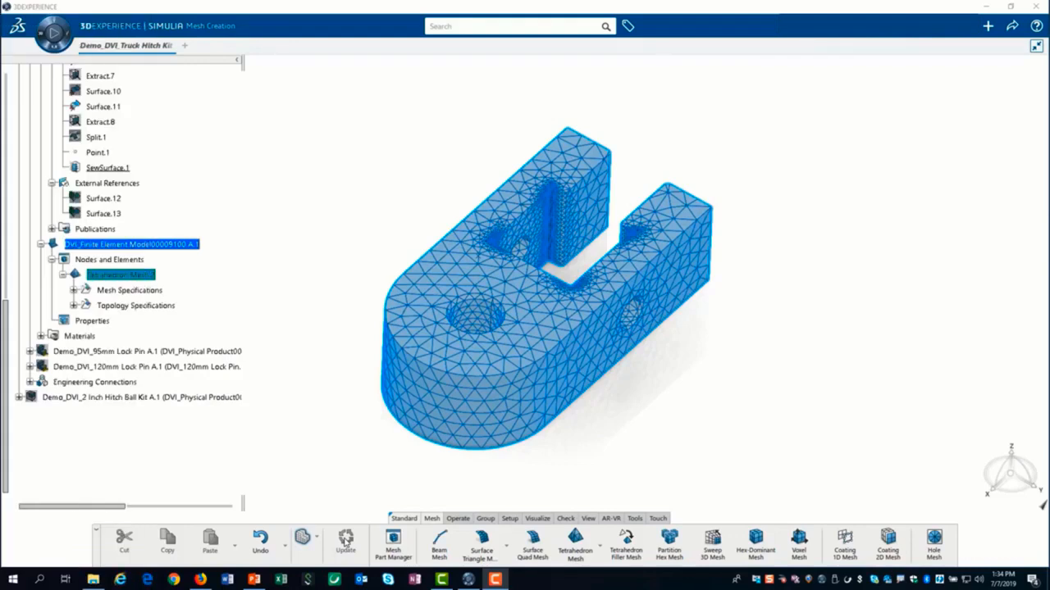
Step: In structural model creation, define a solid section named "Lug Elem Sect" supported by the PartBody and update the model
left_click(315, 540)
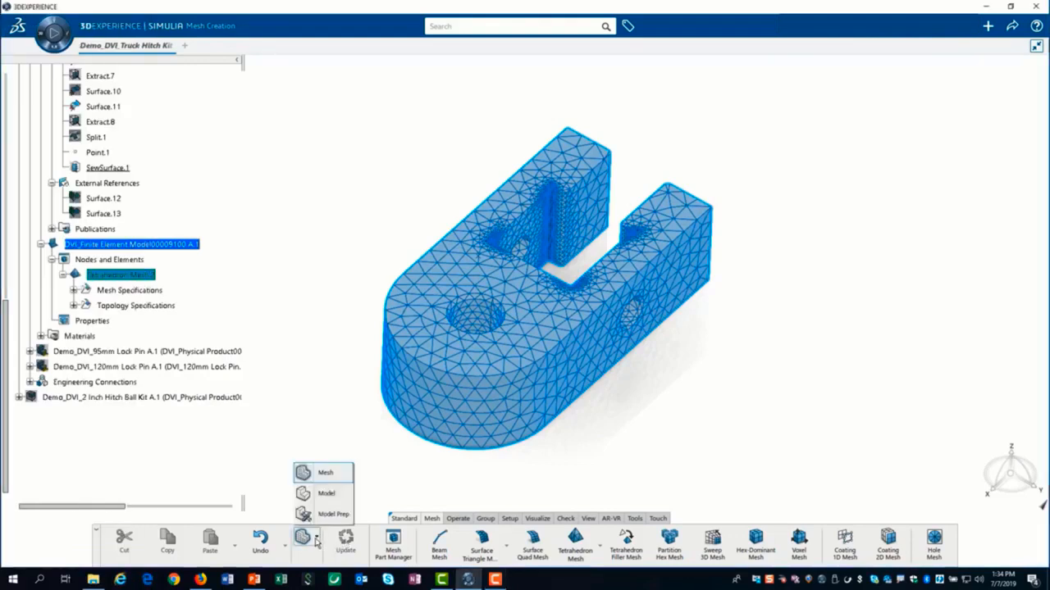
left_click(324, 495)
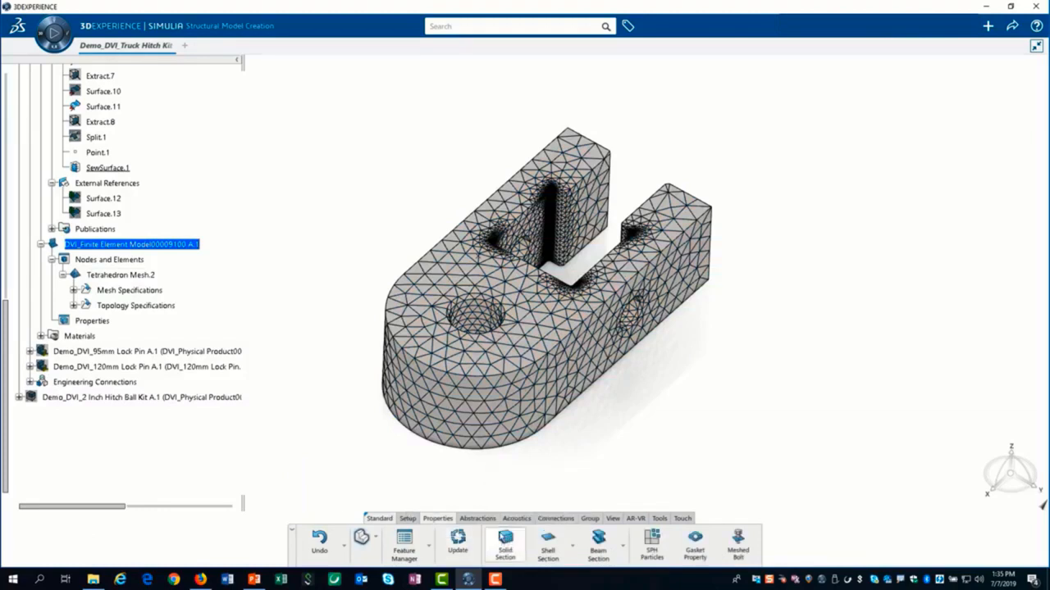
left_click(505, 543)
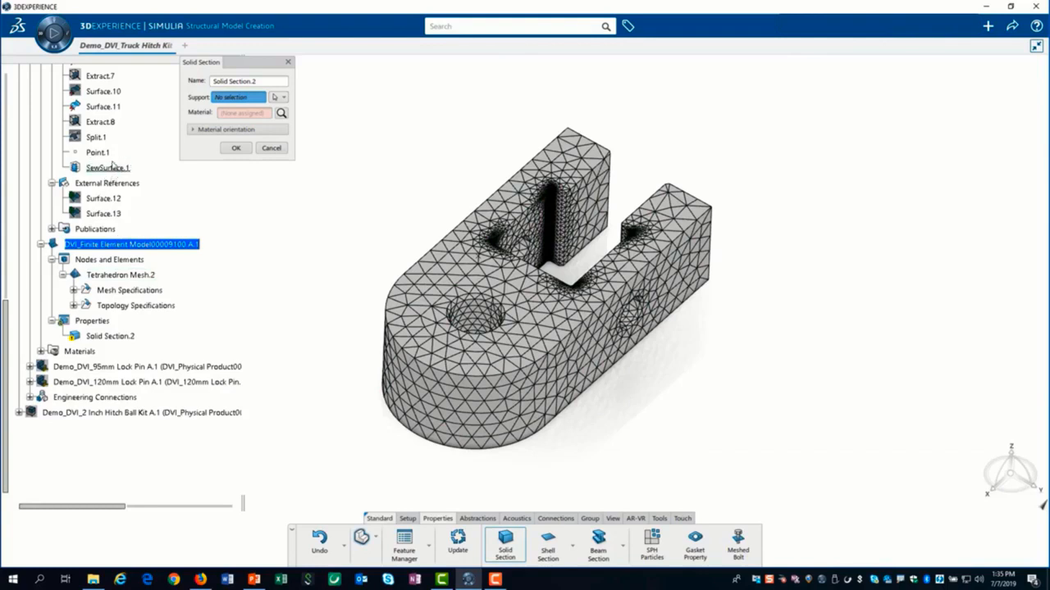
scroll(112, 167, "up", 2)
left_click(92, 101)
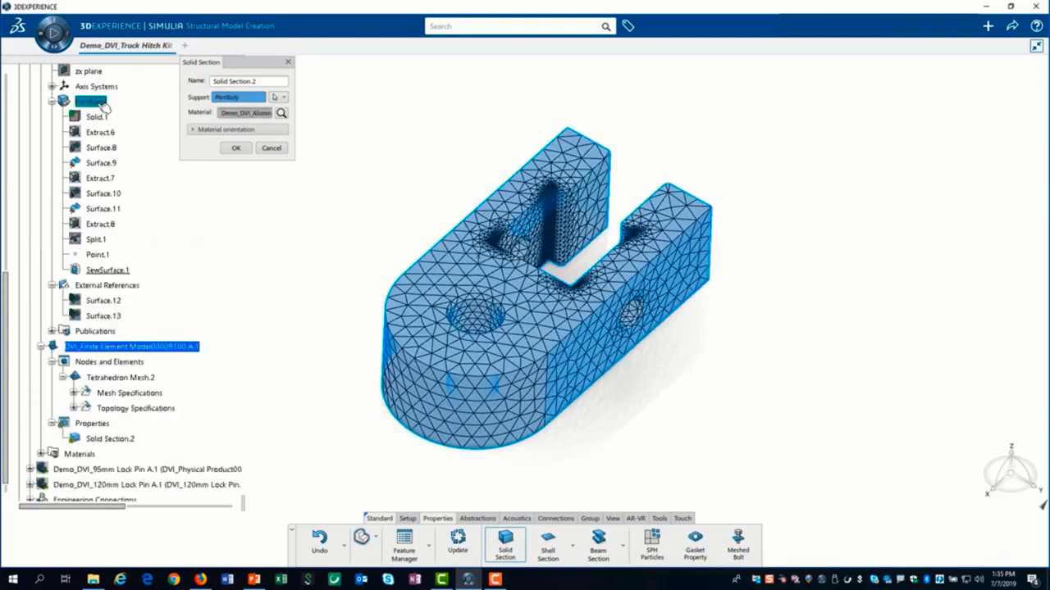
triple_click(261, 81)
type("Lug Elem Sect")
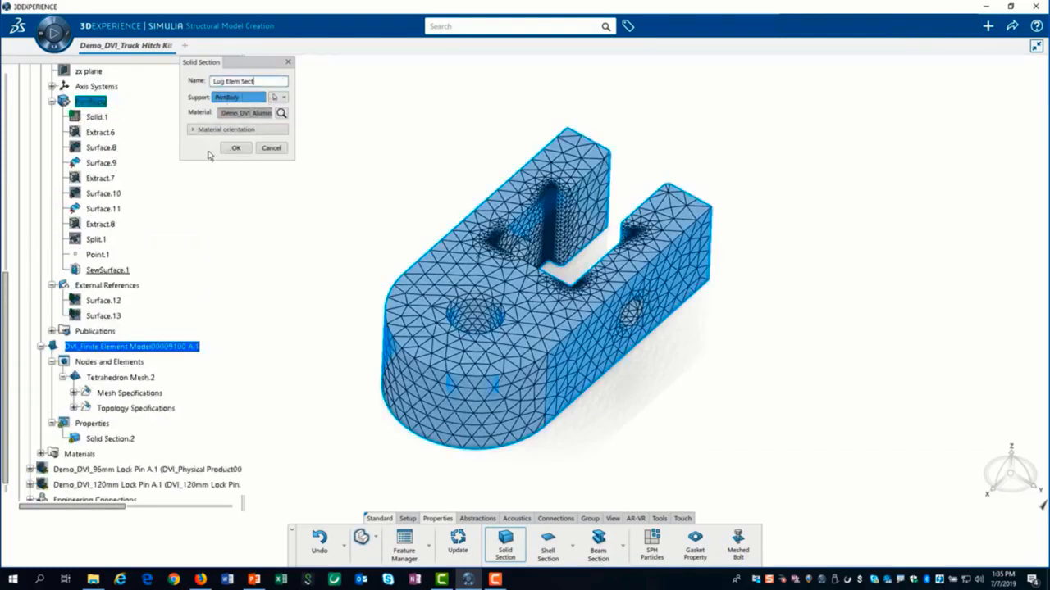
left_click(236, 149)
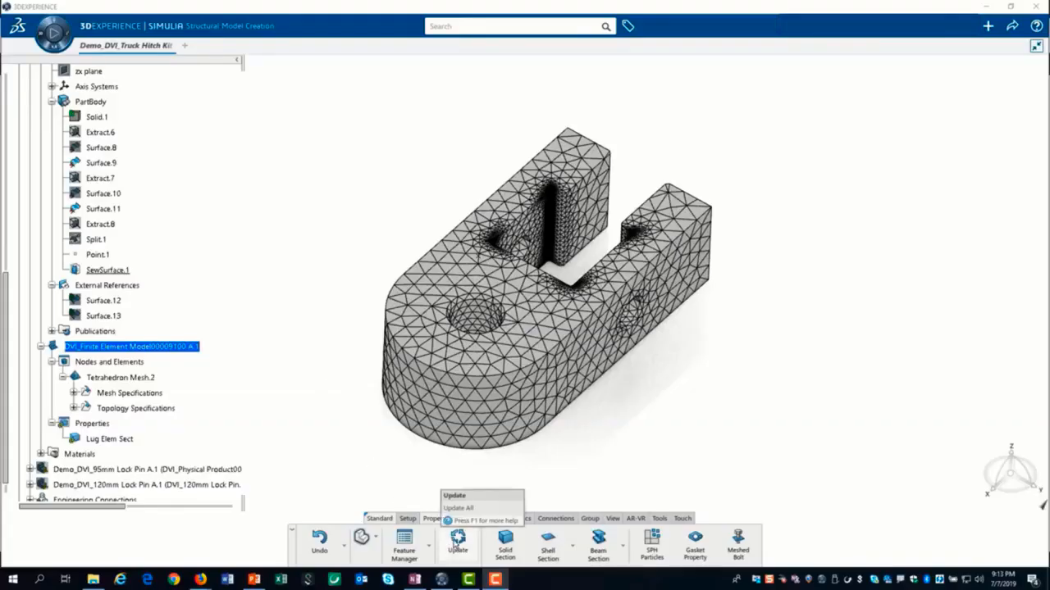
left_click(456, 544)
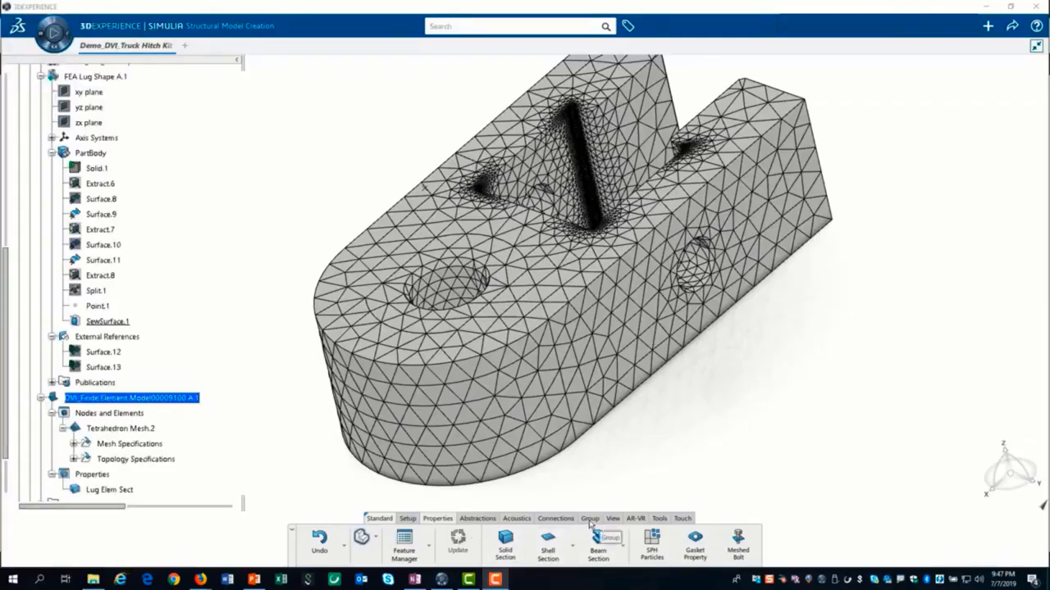
Step: Bring up the mesh group commands and hide Solid.1 of the PartBody
left_click(589, 520)
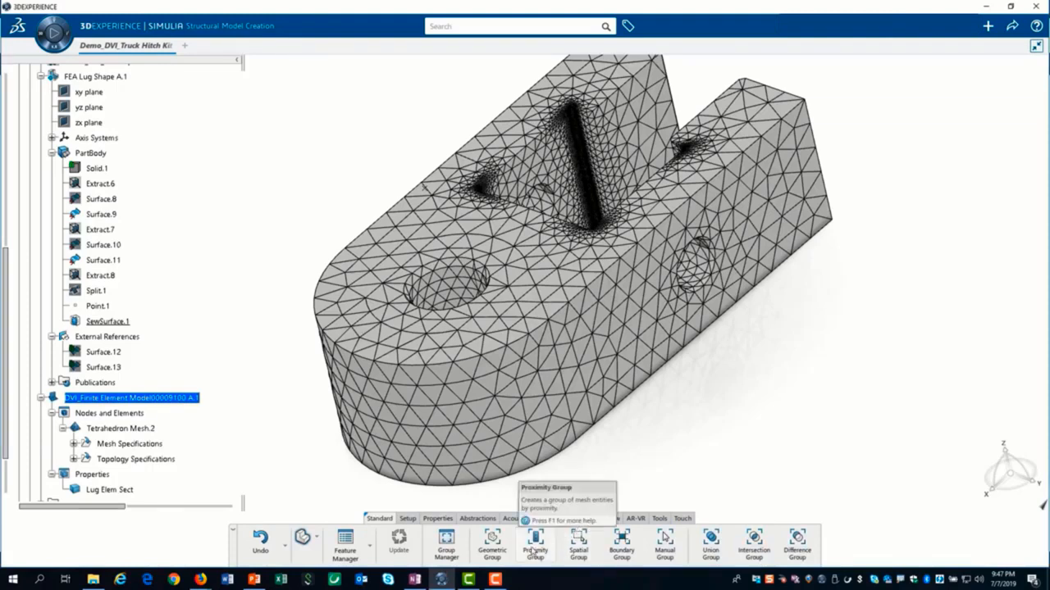
right_click(94, 168)
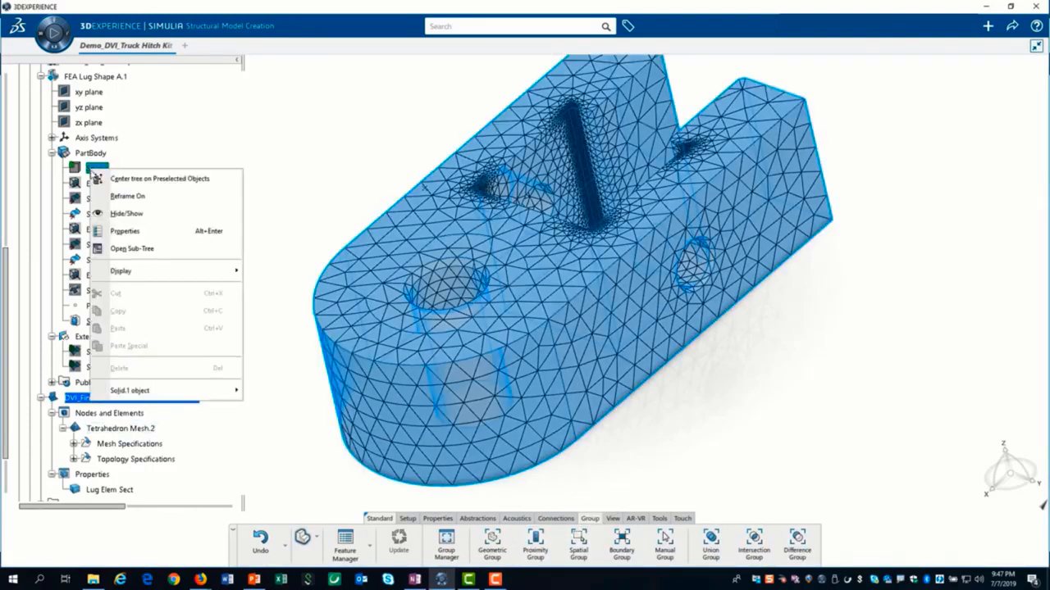
left_click(130, 215)
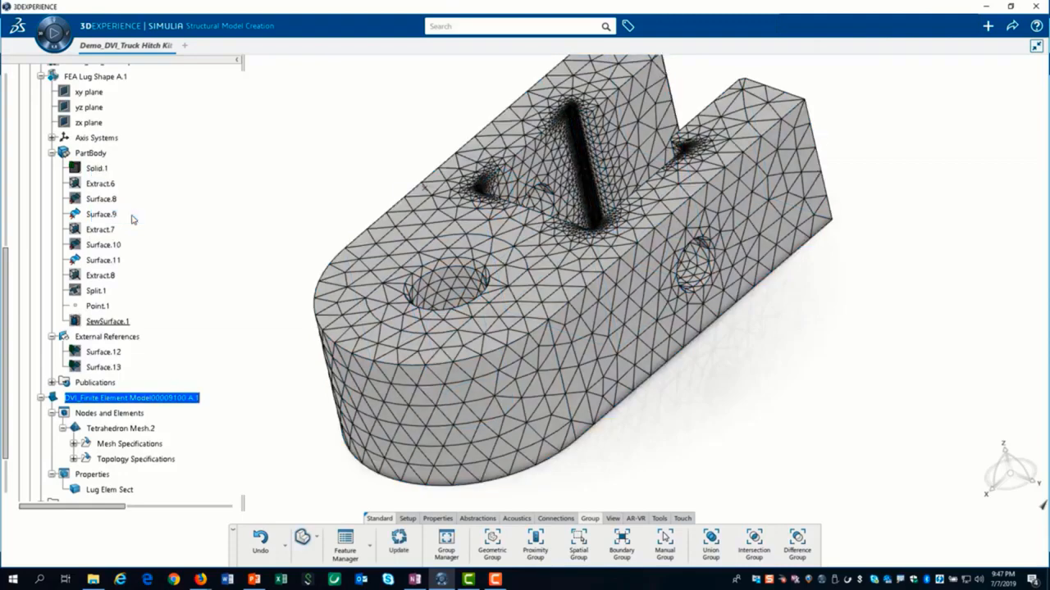
Step: Create a node proximity group named "Pin Nodes" on the split edges of the two side pin holes, with 0.01 mm tolerance
left_click(535, 543)
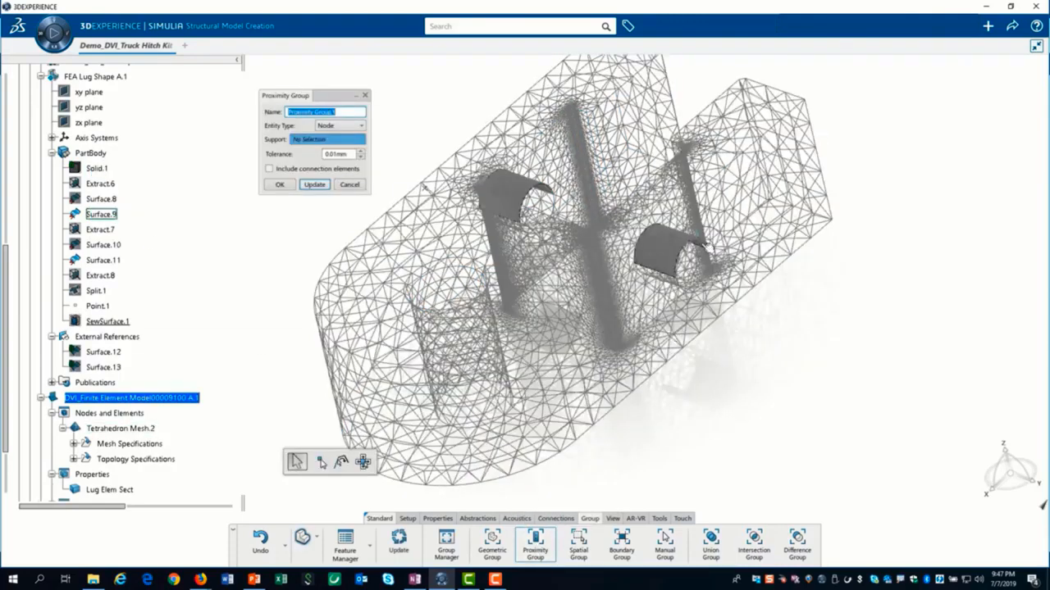
left_click(705, 248)
left_click(549, 192)
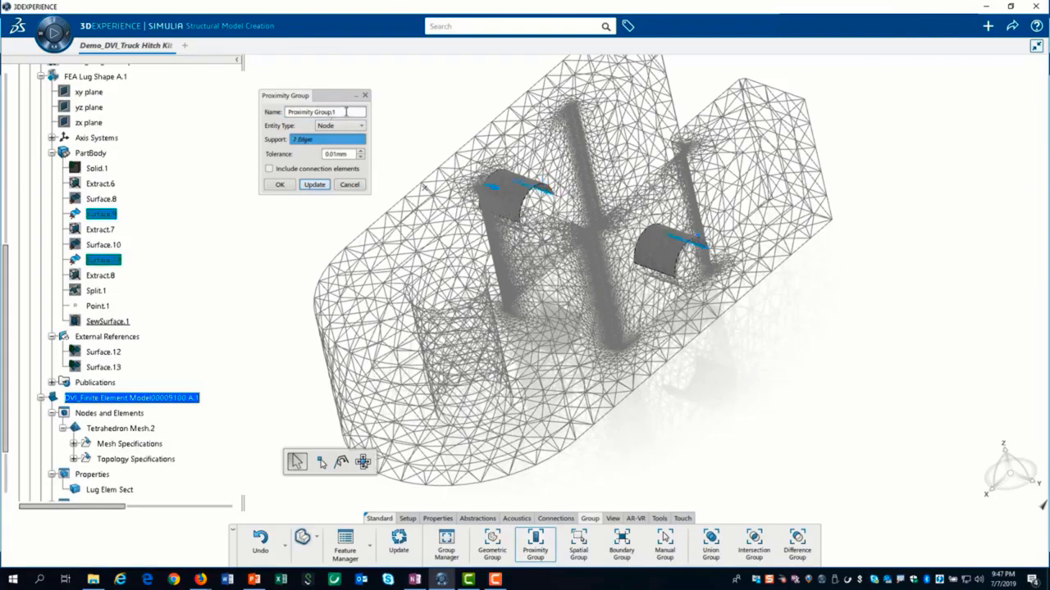
left_click_drag(346, 112, 292, 113)
type("Pin Nodes")
left_click(279, 186)
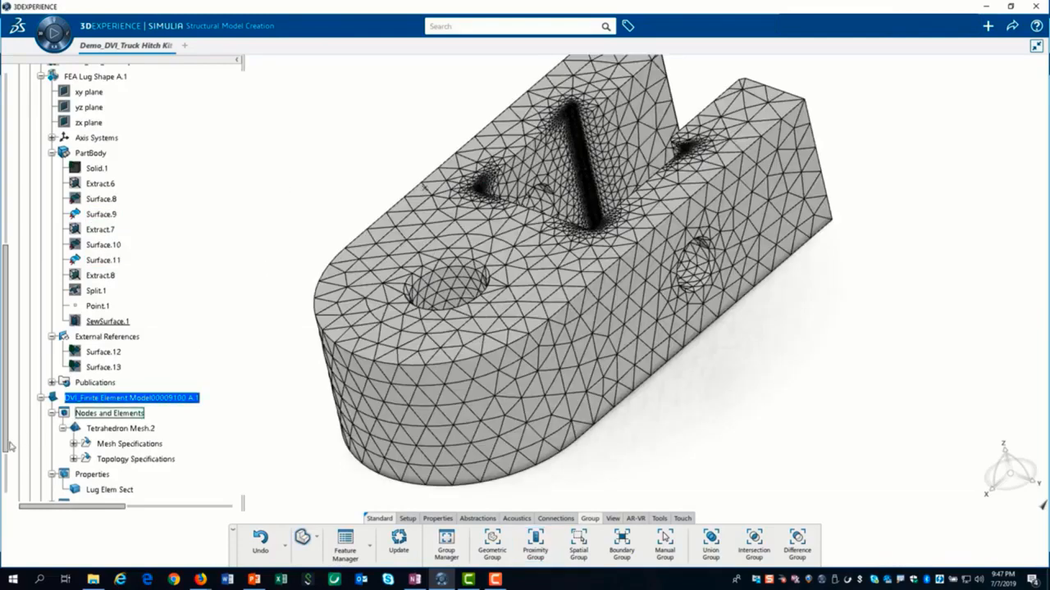
Step: Expand the finite element model's groups, update the model to compute the new node group, and select Pin Nodes
scroll(6, 443, "down", 3)
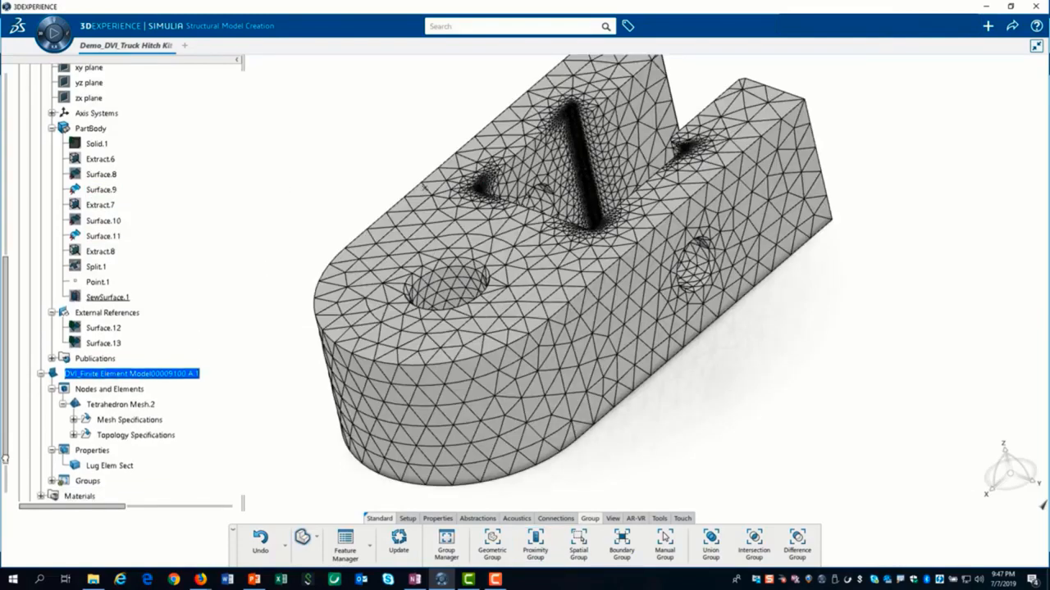
left_click(51, 420)
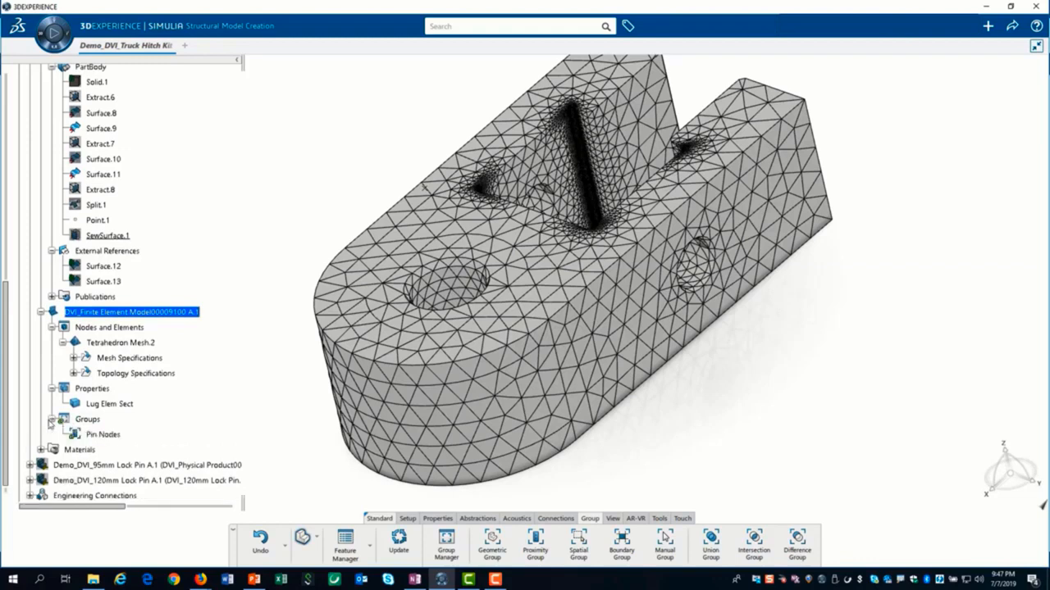
left_click(402, 544)
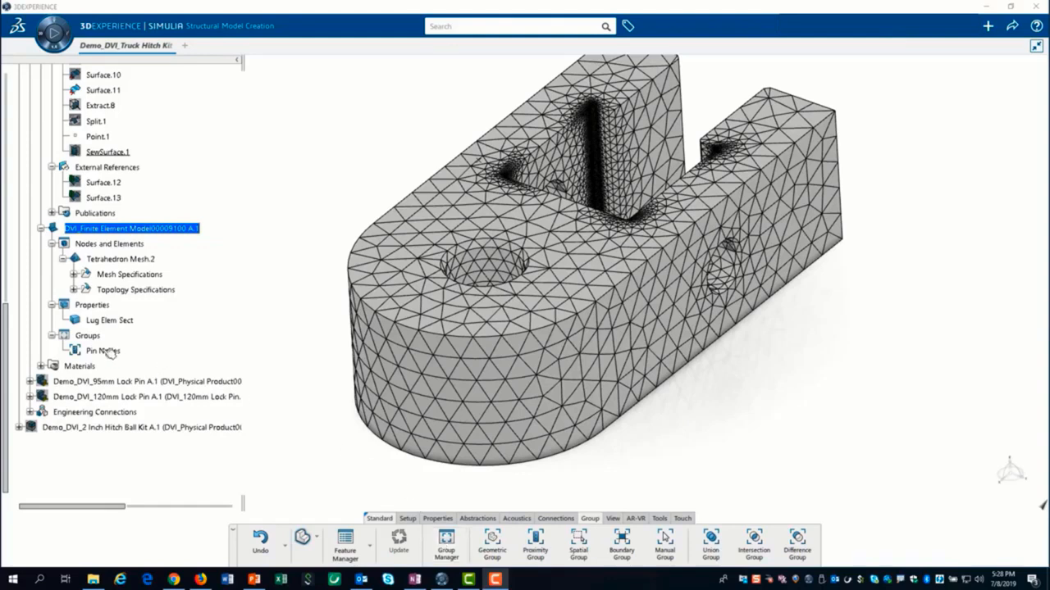
left_click(103, 351)
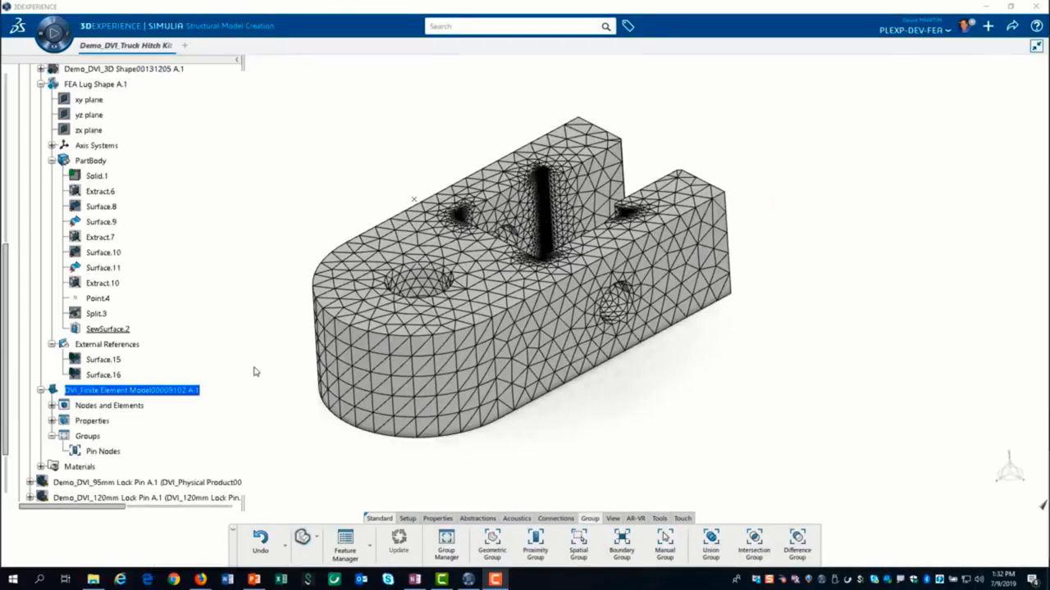
Step: Hide the slotted lug's finite element model to expose the underlying lug geometry
left_click(131, 390)
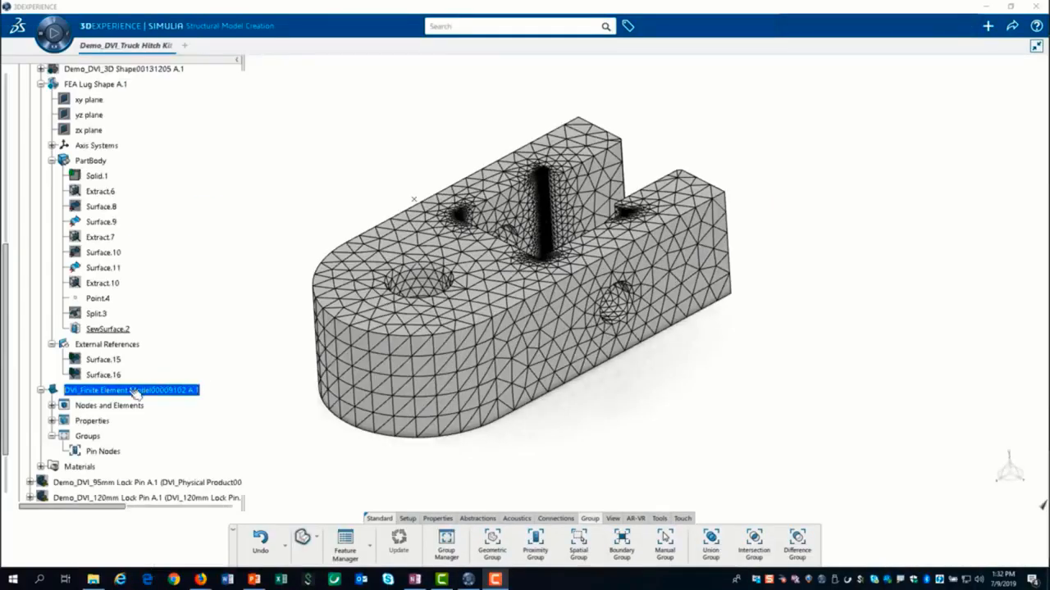
right_click(118, 391)
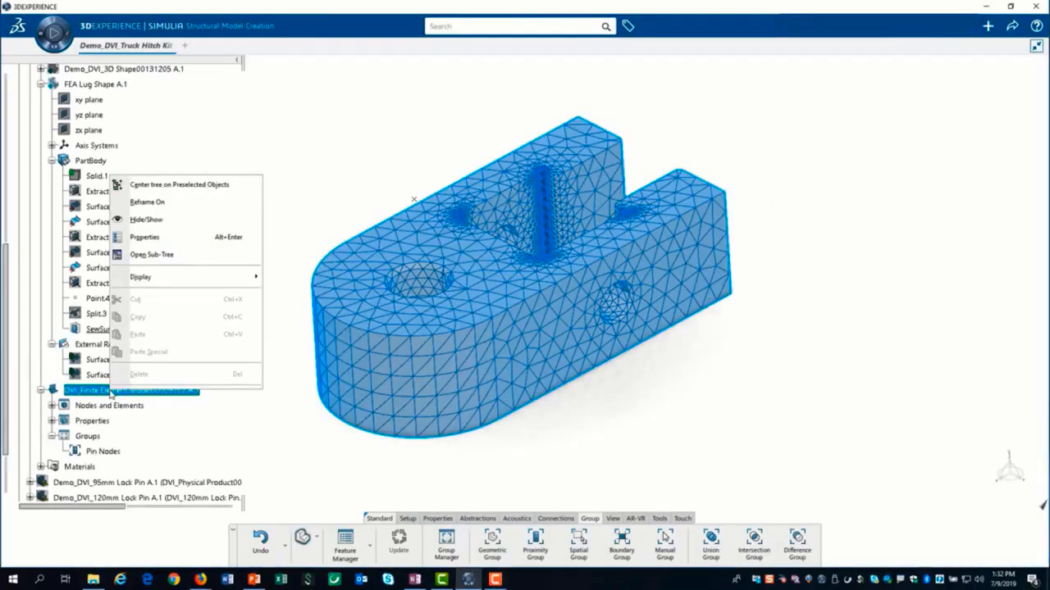
left_click(151, 222)
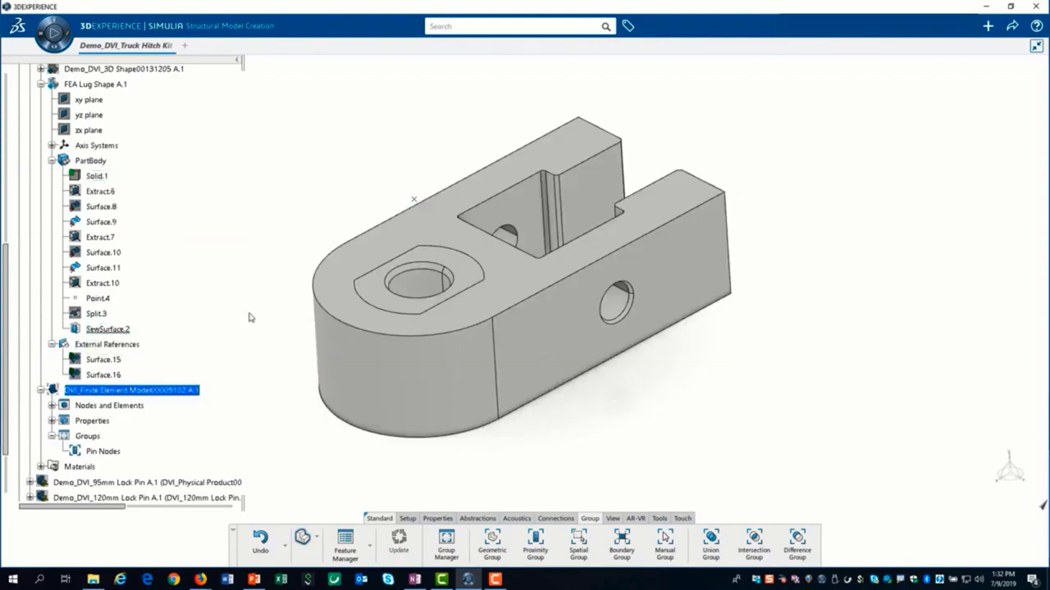
Step: Activate the Demo_DVI_Slotted Lug product in product structure design and bring up the product edition commands
scroll(188, 228, "up", 2)
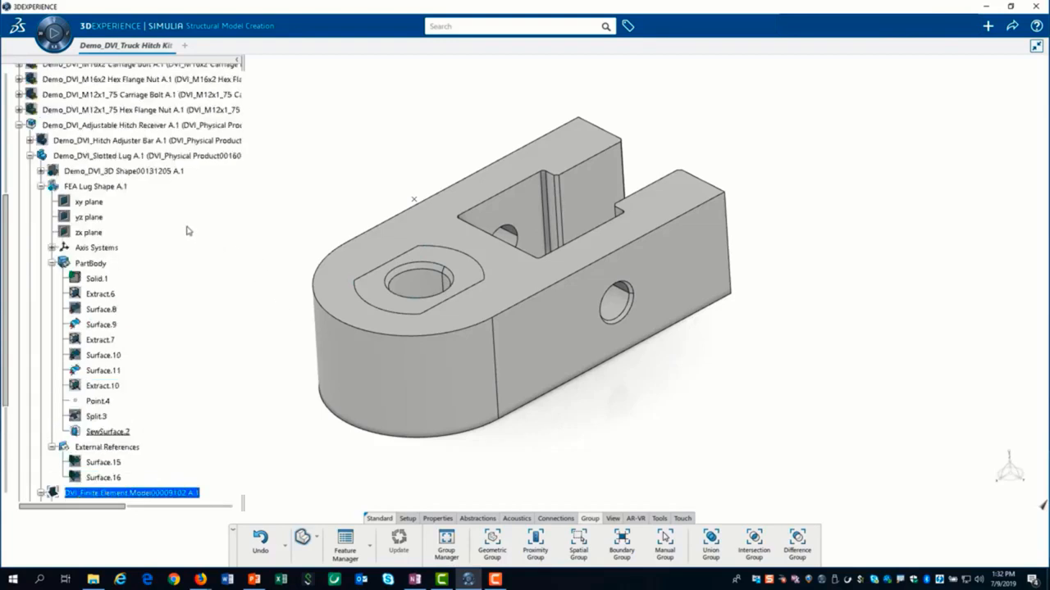
double_click(89, 156)
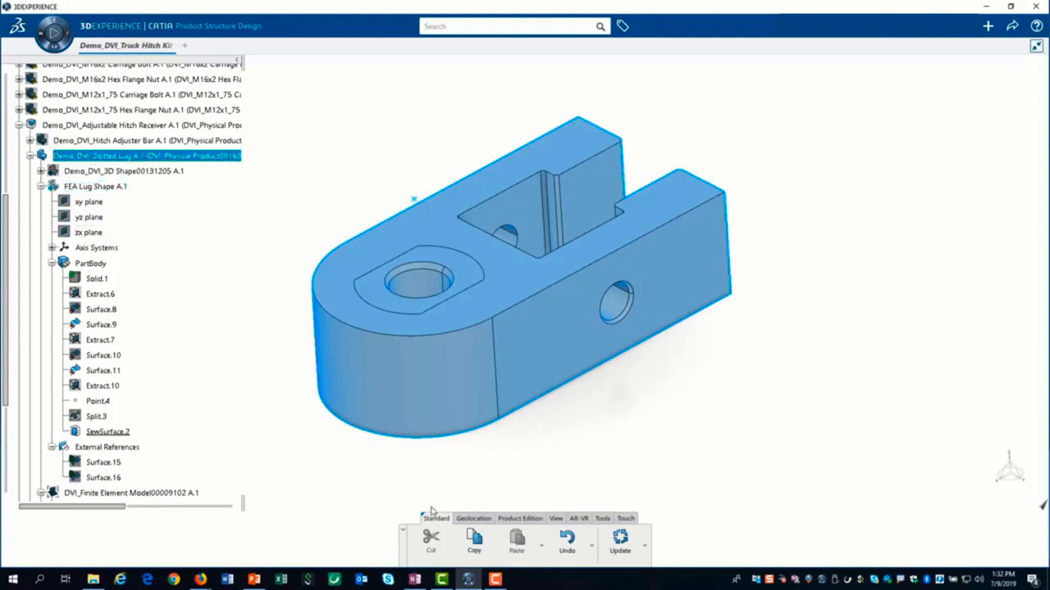
mouse_move(508, 521)
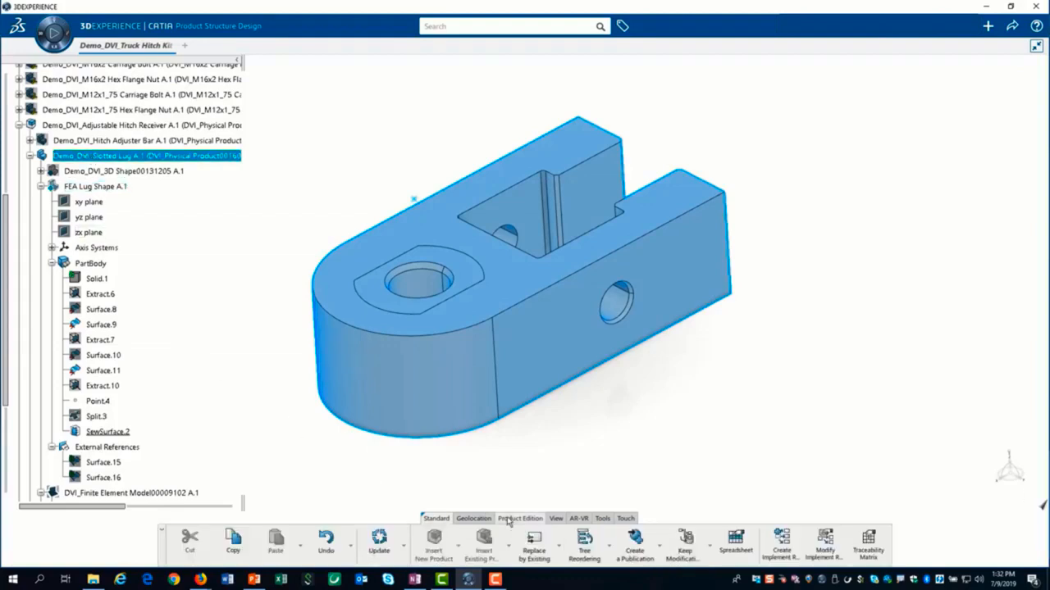
left_click(534, 466)
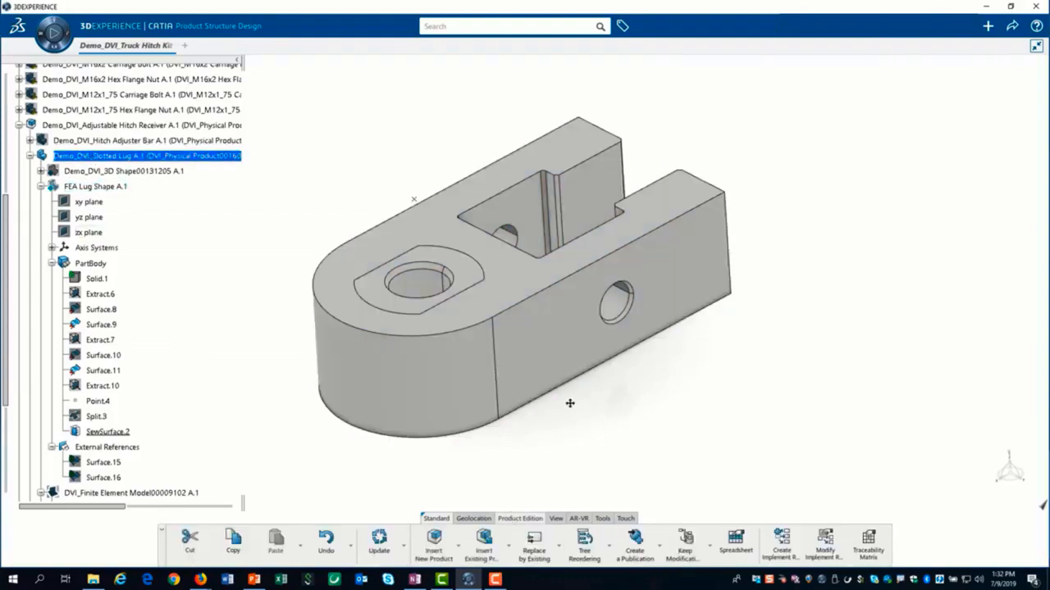
middle_click_drag(570, 403, 584, 422)
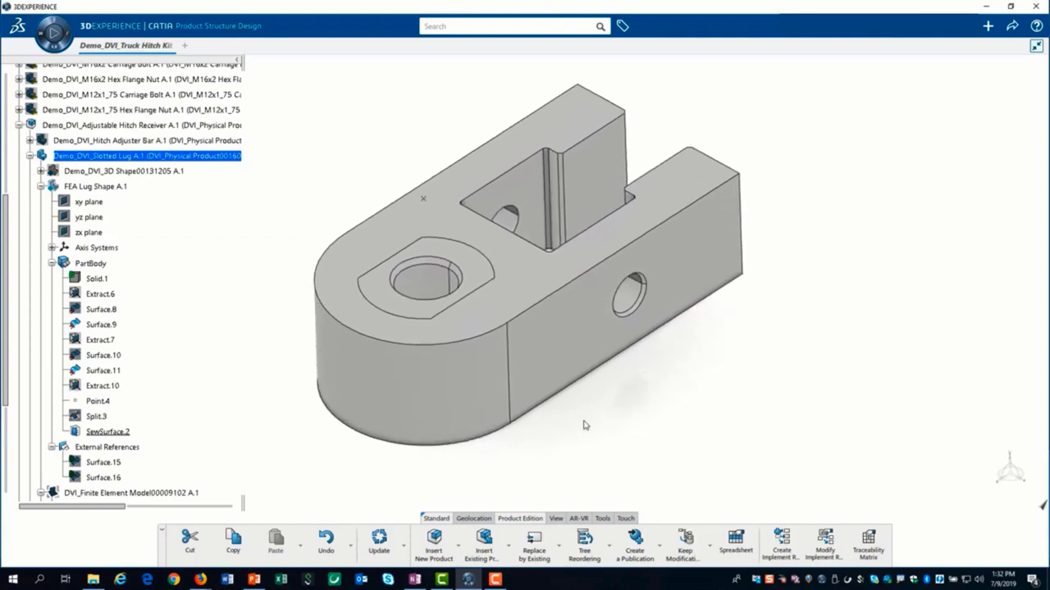
Step: Publish the short upper edge of the notch in the slot's far wall with the functional name "Left Contact w Bar"
left_click(634, 541)
left_click(558, 154)
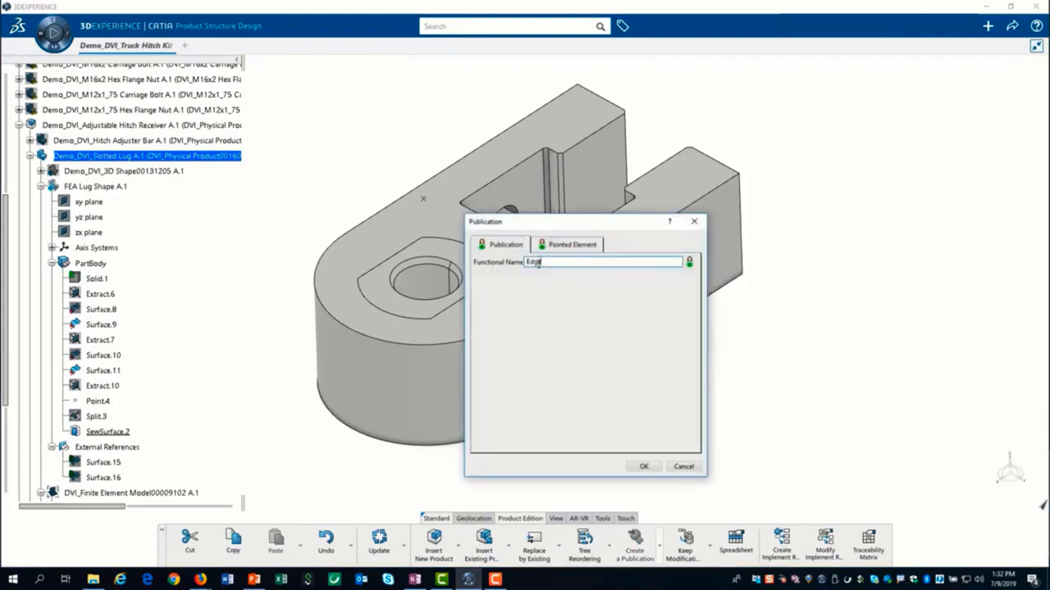
type("Left Contact w Bar")
left_click(644, 468)
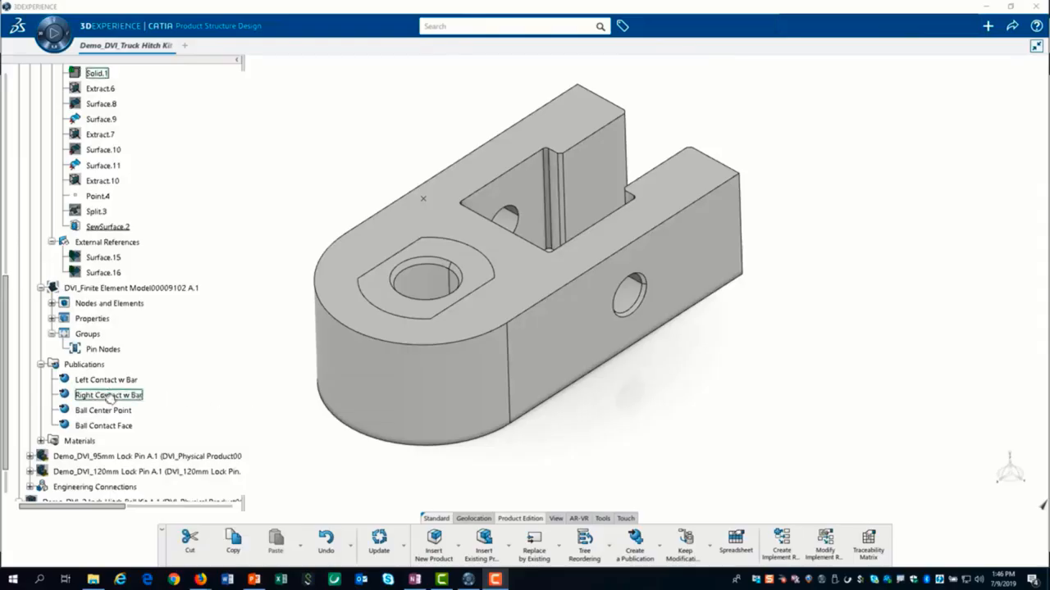
Step: Check the geometry behind the Right Contact w Bar, Ball Center Point and Ball Contact Face publications, and collapse FEA Lug Shape
left_click(109, 397)
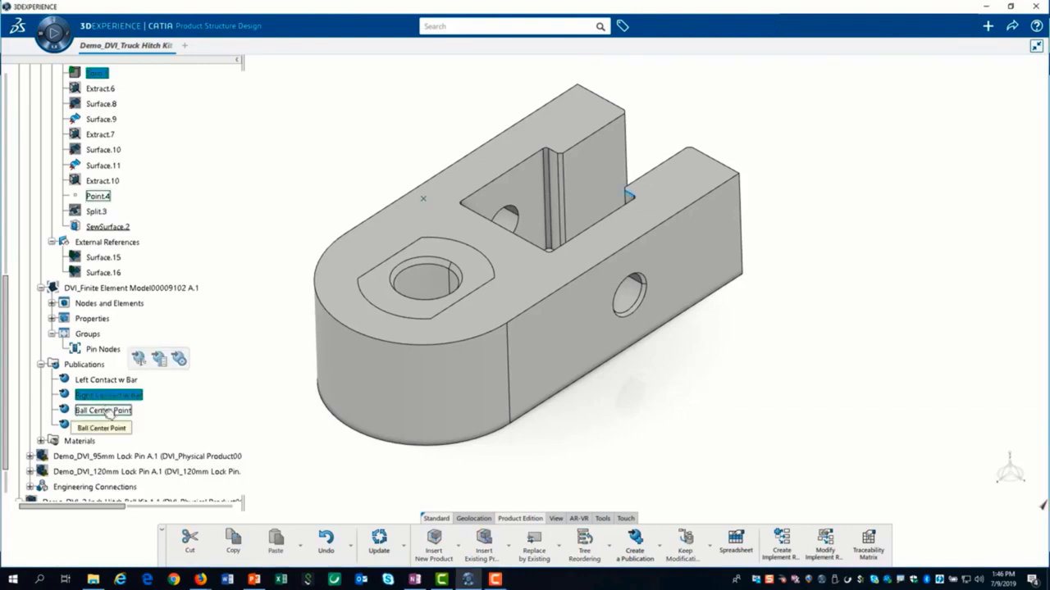
left_click(107, 411)
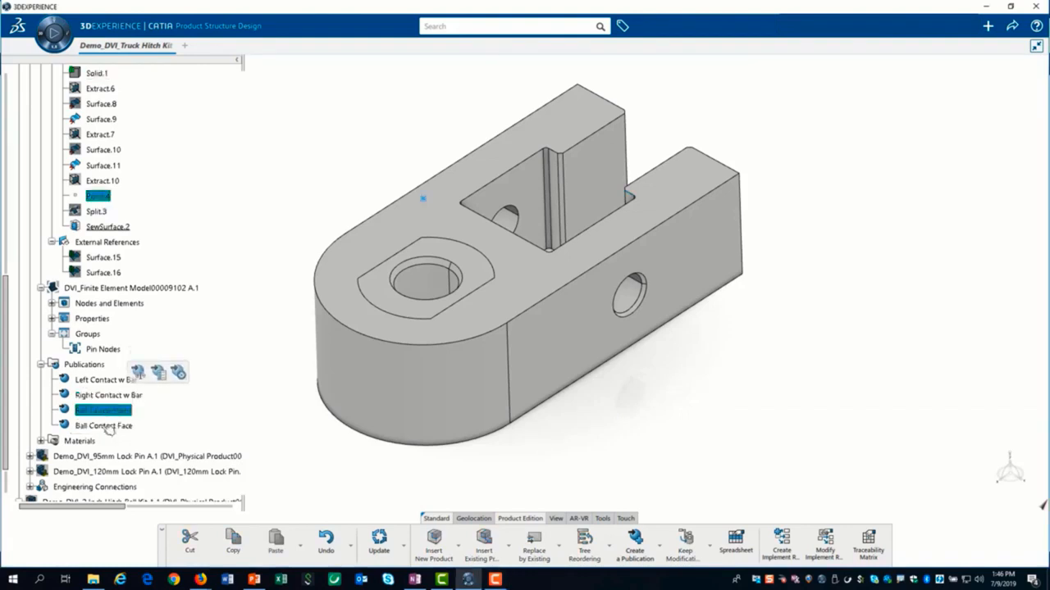
left_click(104, 425)
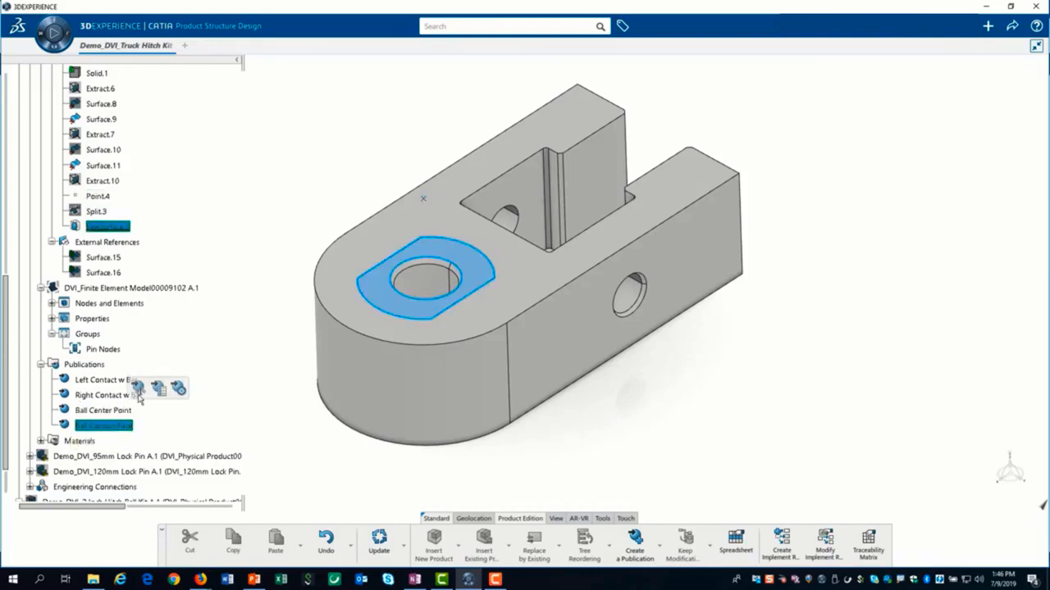
scroll(98, 311, "up", 4)
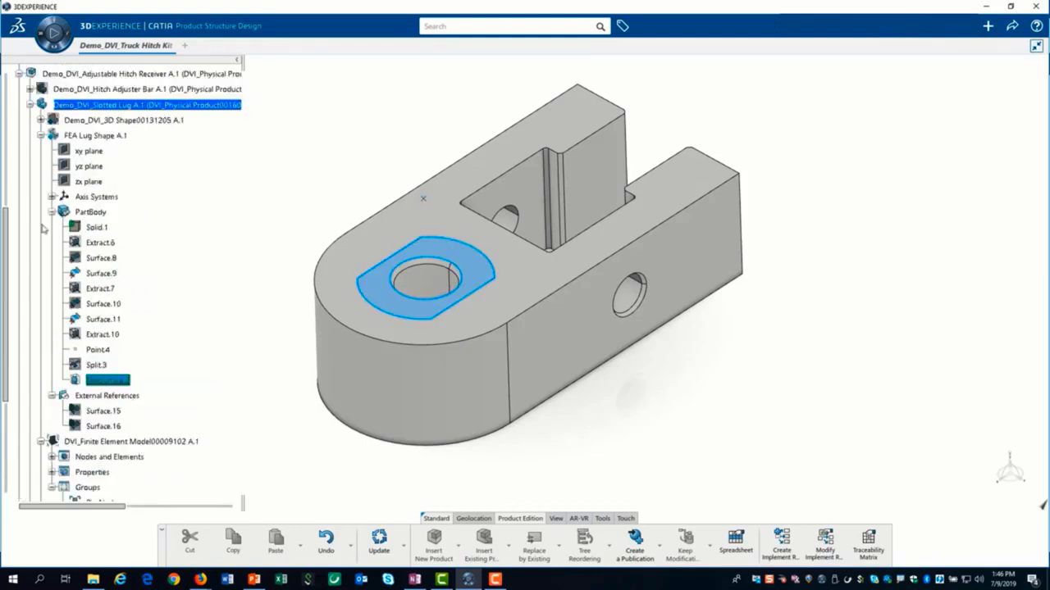
left_click(41, 136)
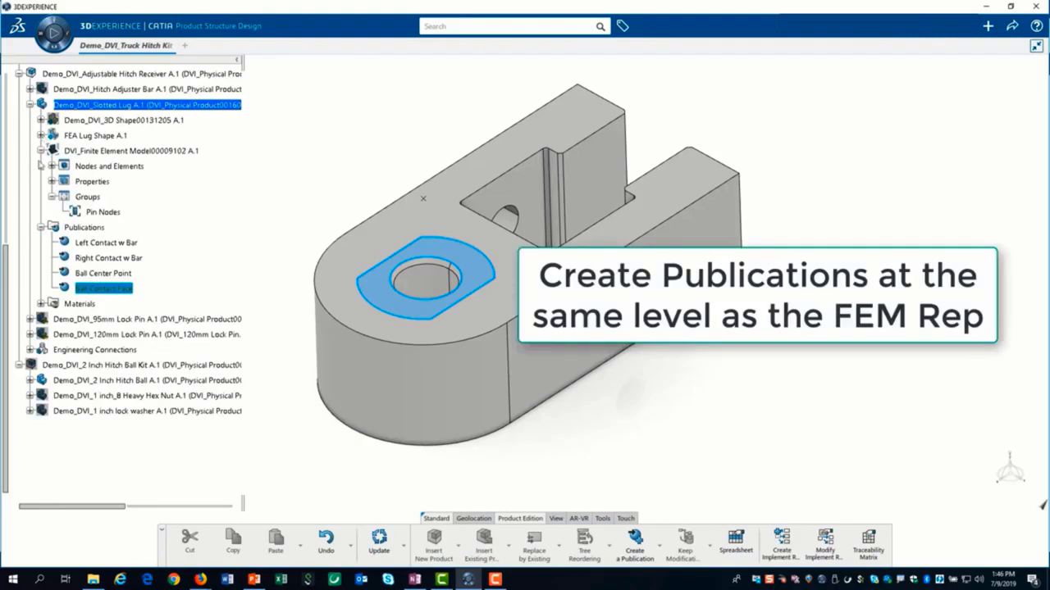